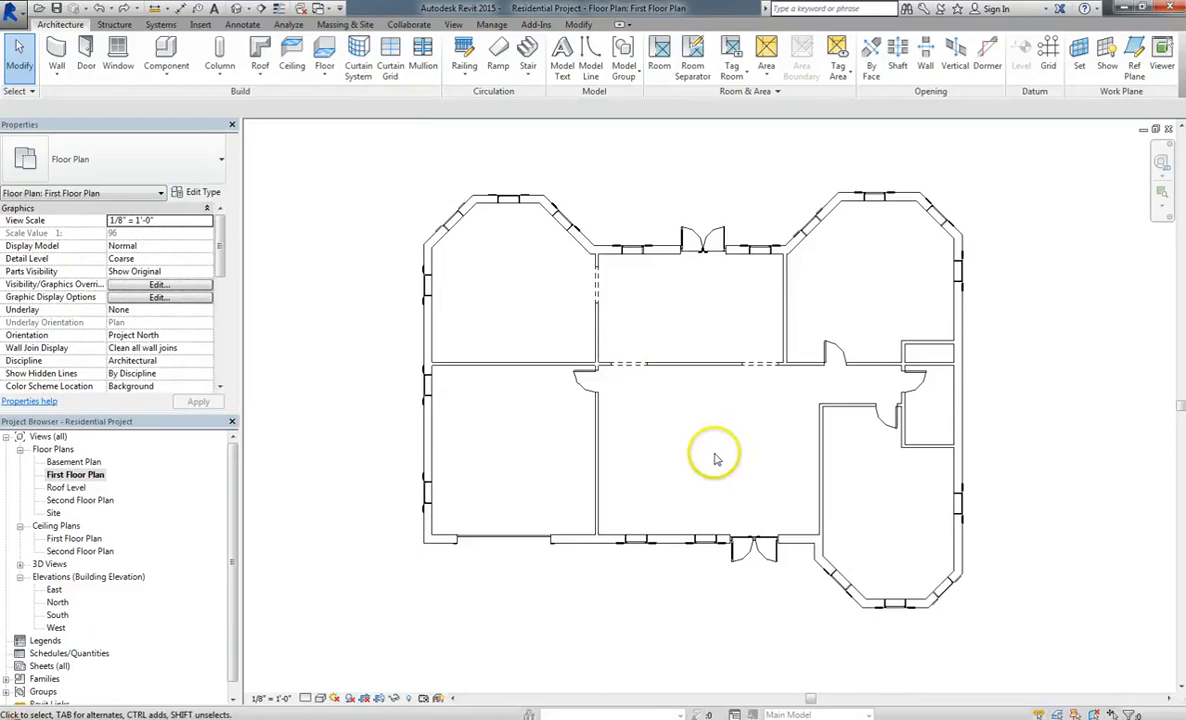
# Step: Look over the First Floor Plan and open the Second Floor Plan view
pyautogui.scroll(2, 790, 478)
pyautogui.scroll(1, 614, 458)
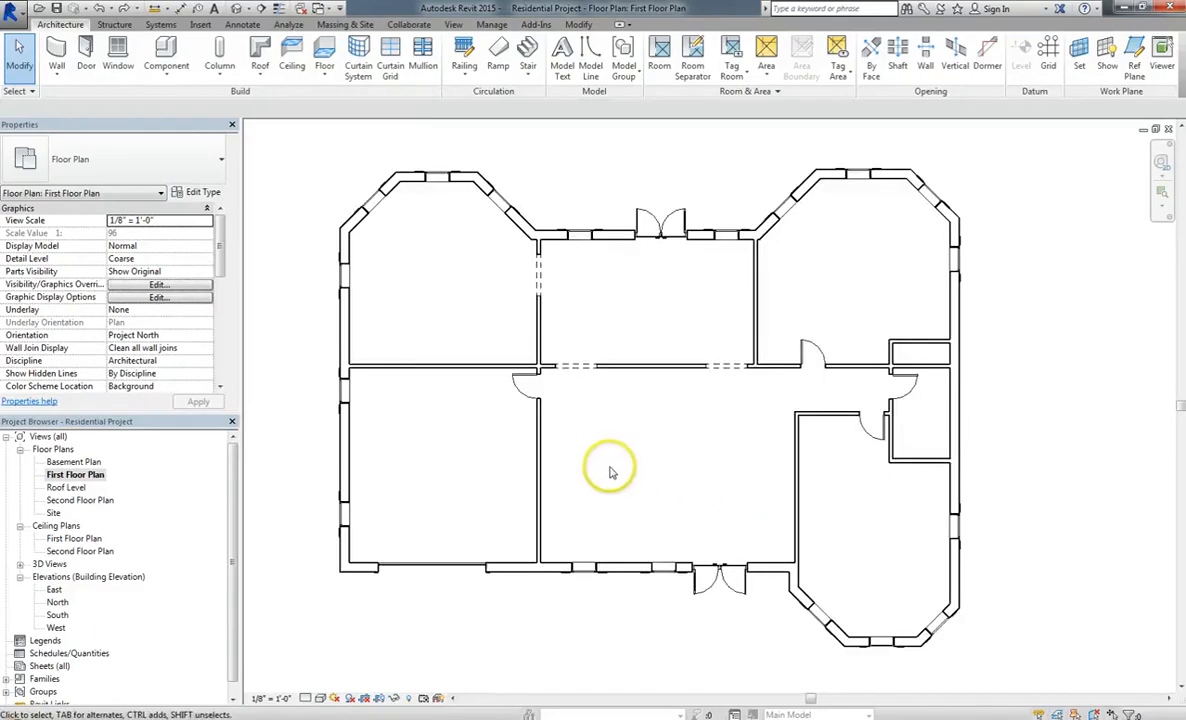
pyautogui.scroll(2, 650, 470)
pyautogui.moveTo(716, 488); pyautogui.dragTo(710, 528, button='middle')
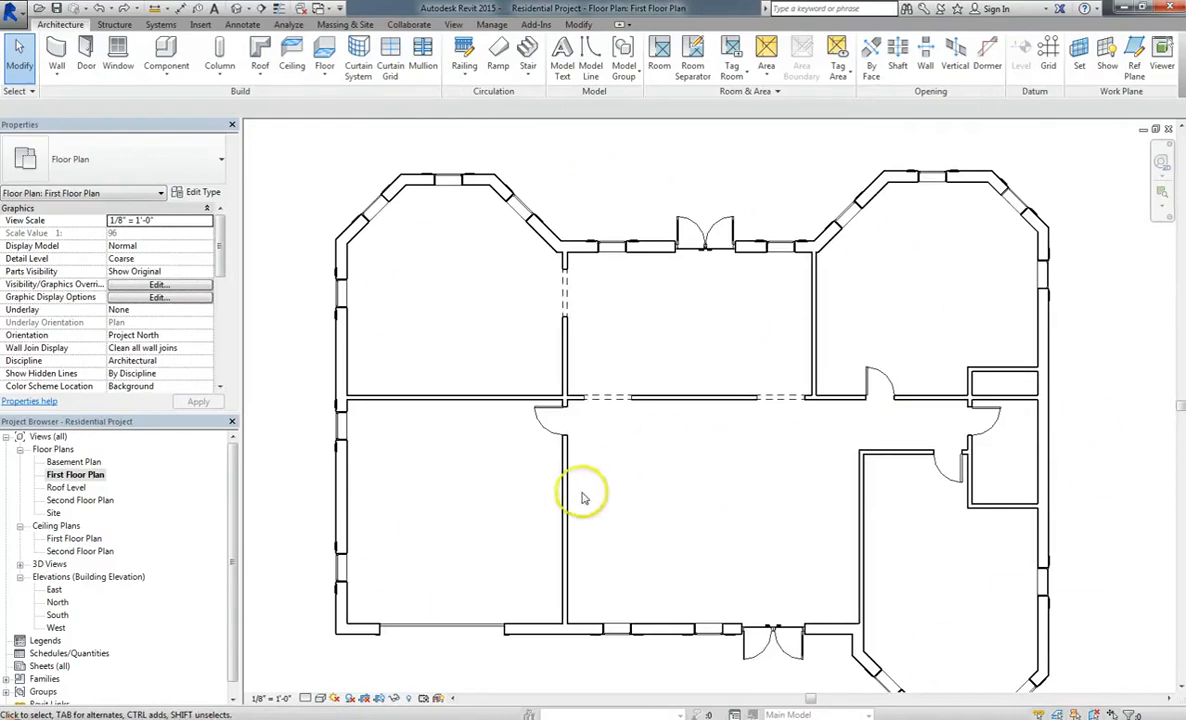
pyautogui.click(88, 476)
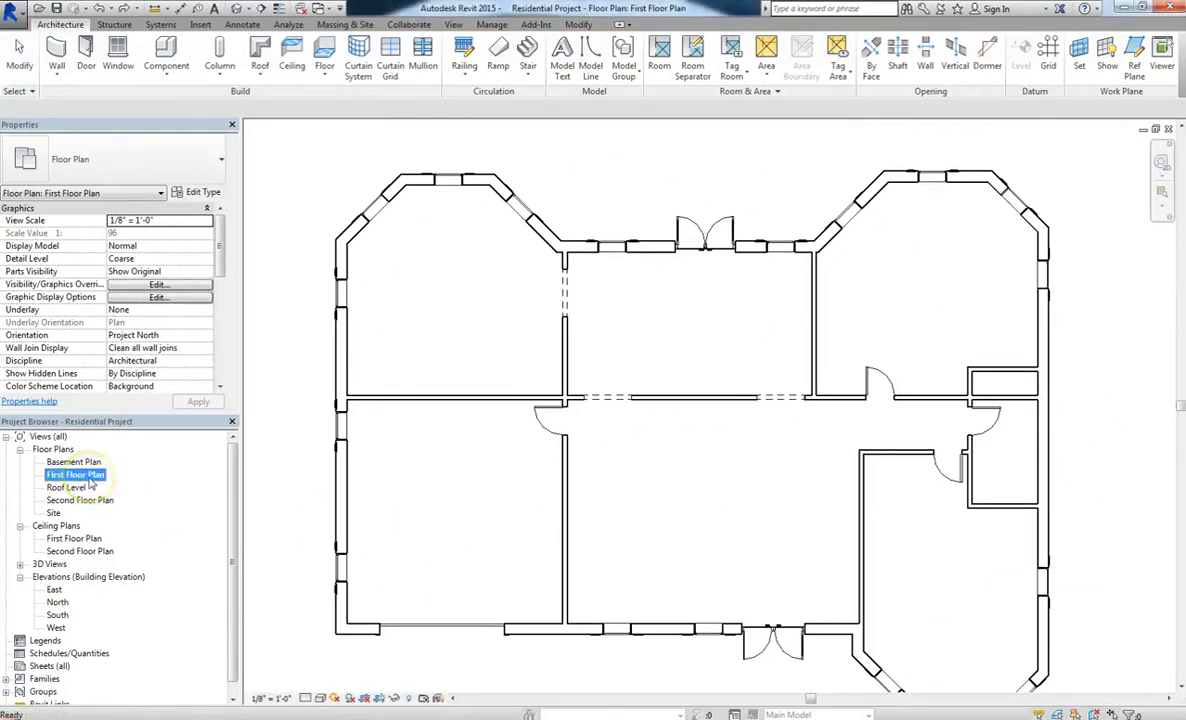
pyautogui.doubleClick(78, 479)
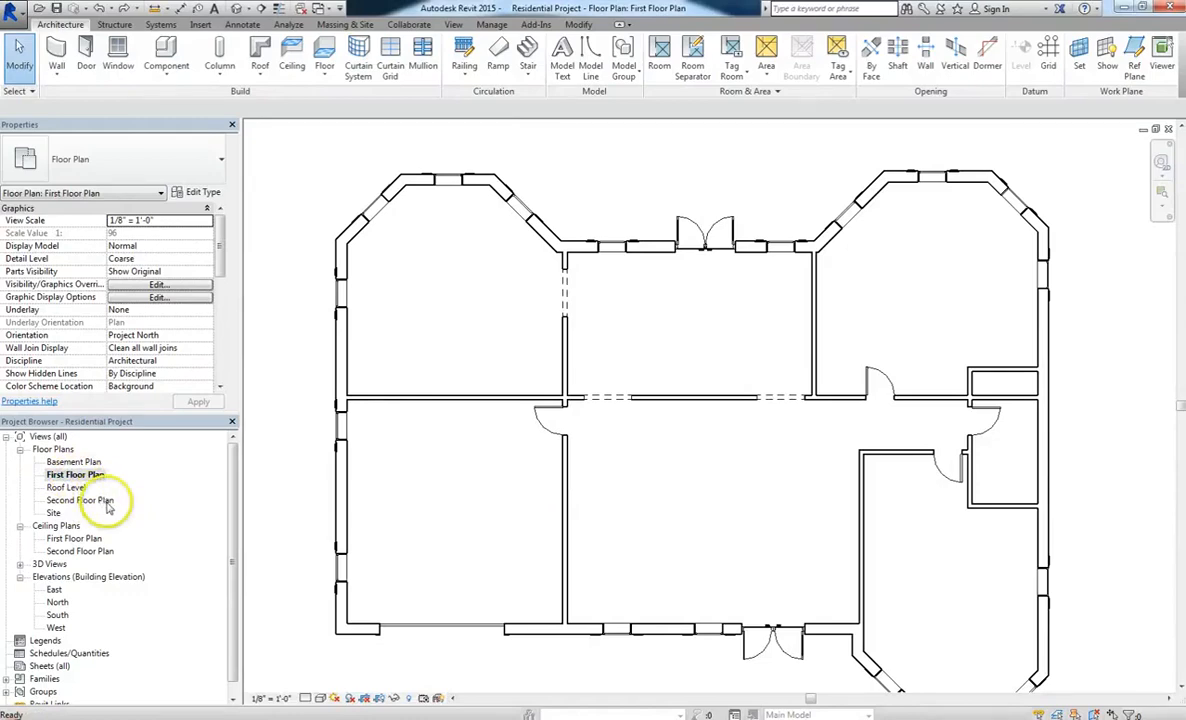
pyautogui.doubleClick(107, 502)
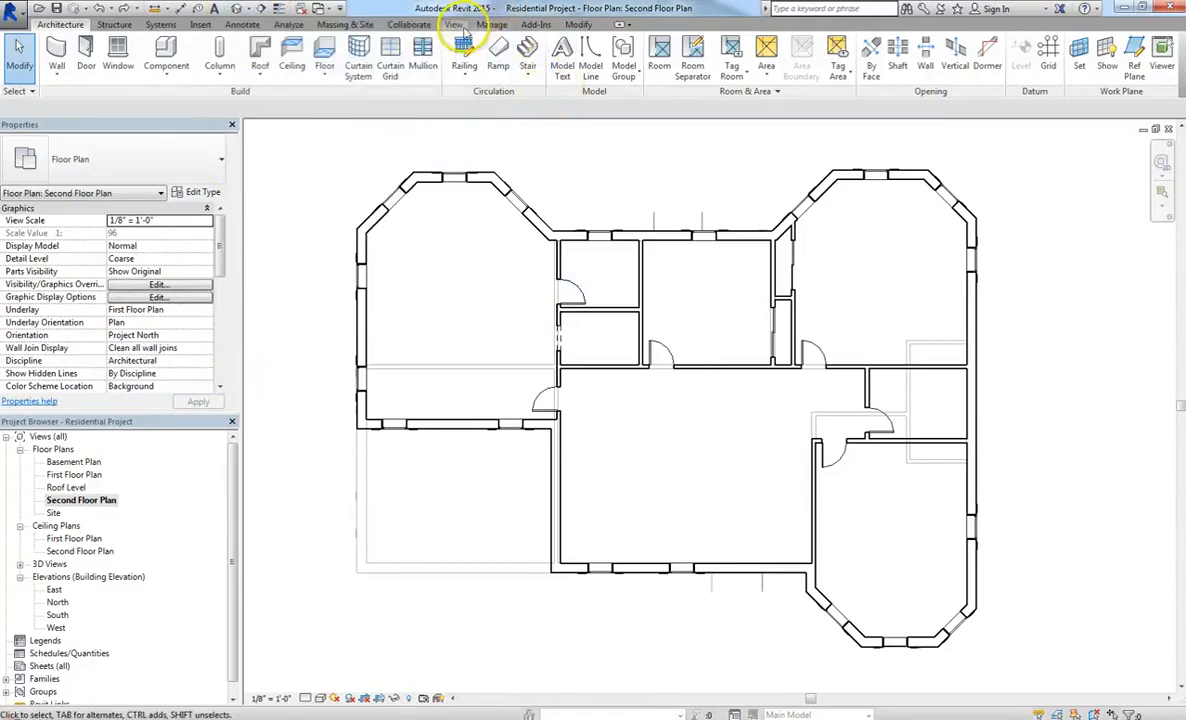
# Step: Open the default 3D view and expand the 3D Views branch of the project
pyautogui.click(456, 25)
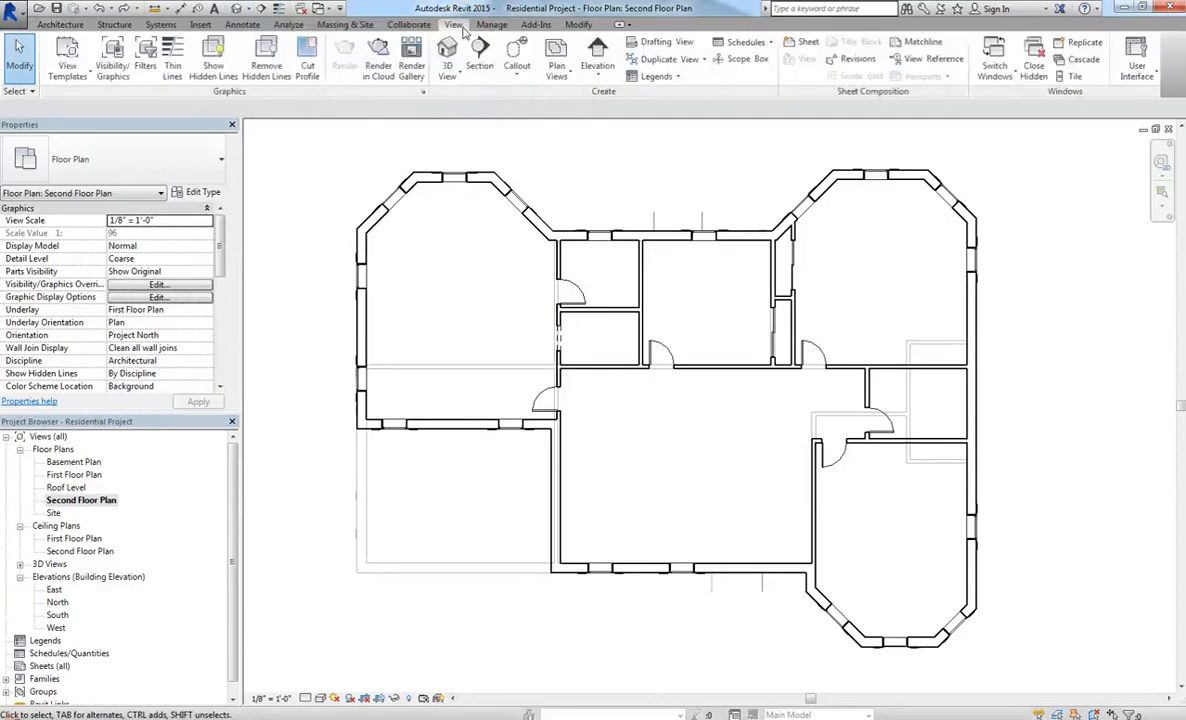
pyautogui.click(448, 52)
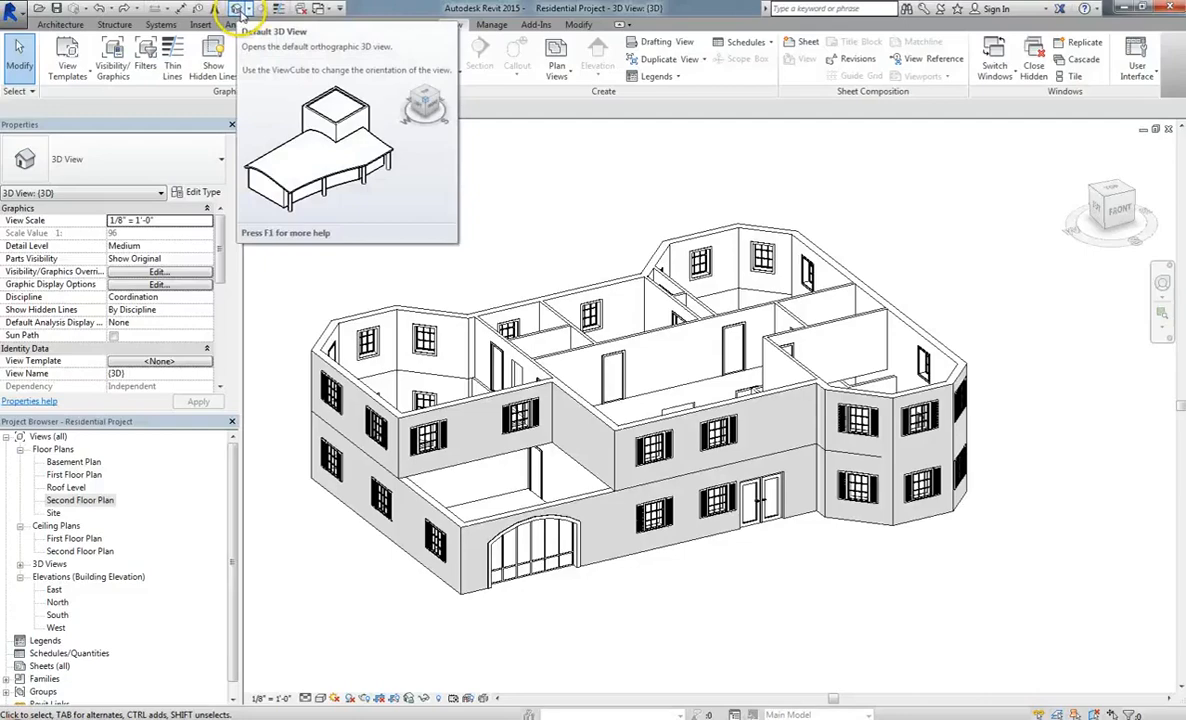
pyautogui.click(21, 565)
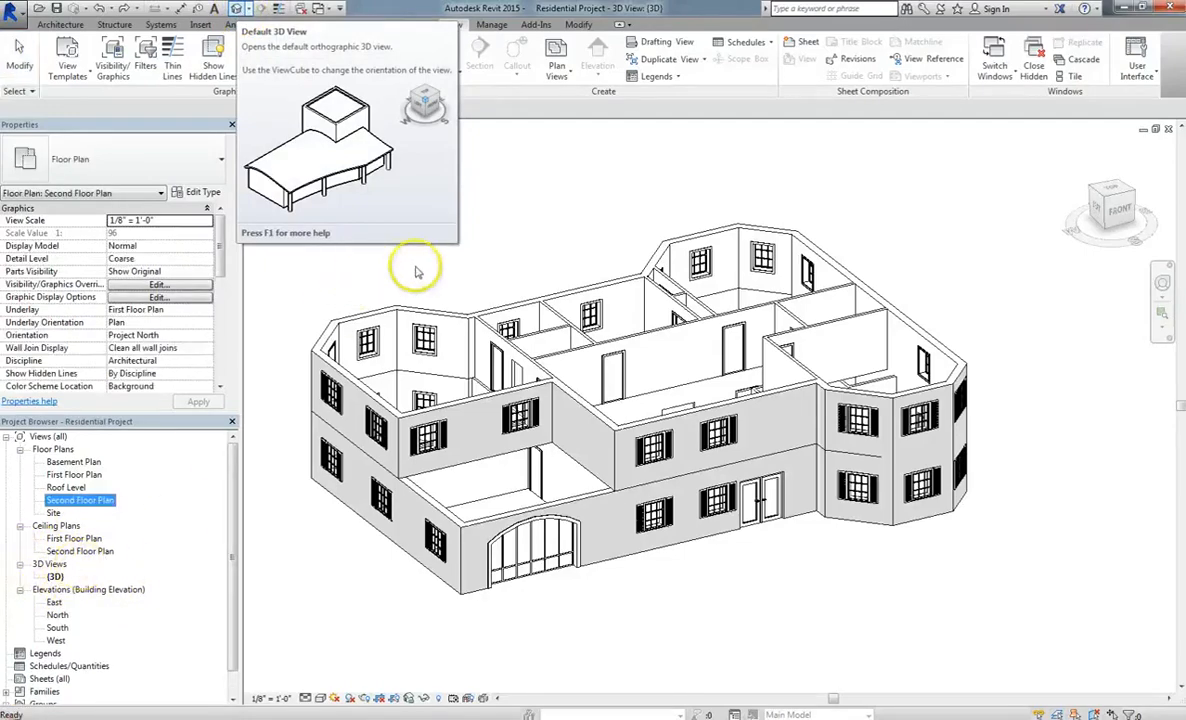
# Step: Reorient the 3D house model with the ViewCube to view its front-right and right-back corners from above
pyautogui.click(569, 437)
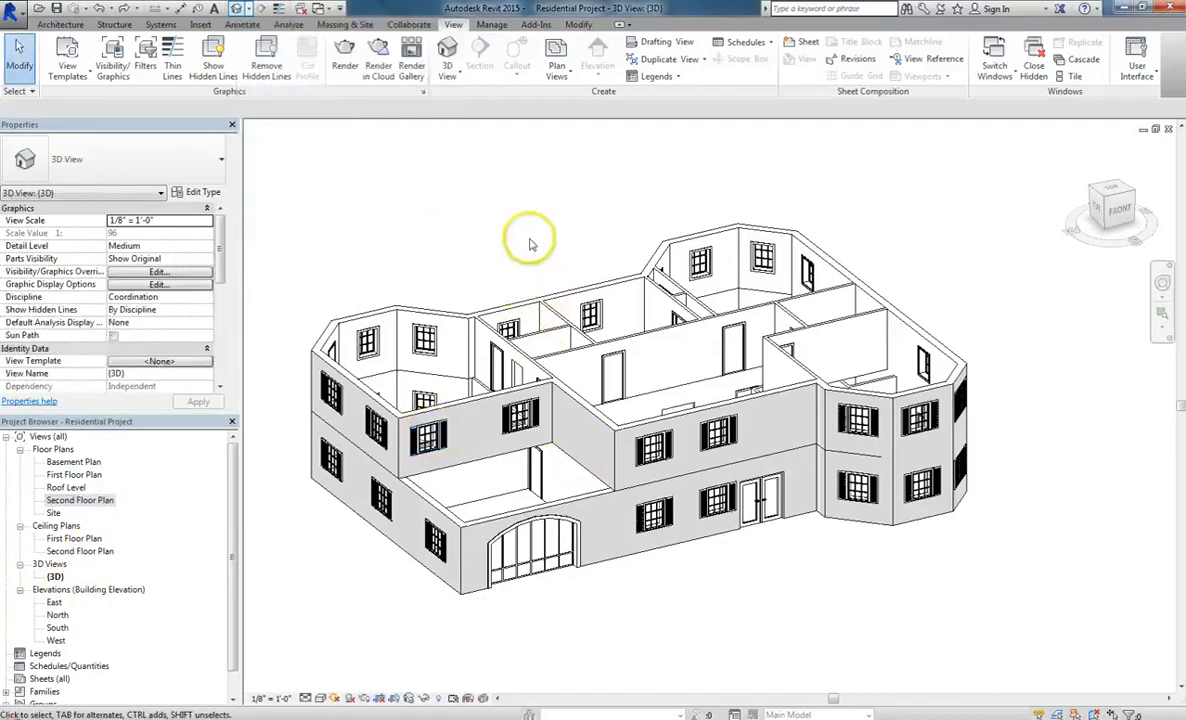
pyautogui.moveTo(437, 339); pyautogui.dragTo(498, 353, button='middle')
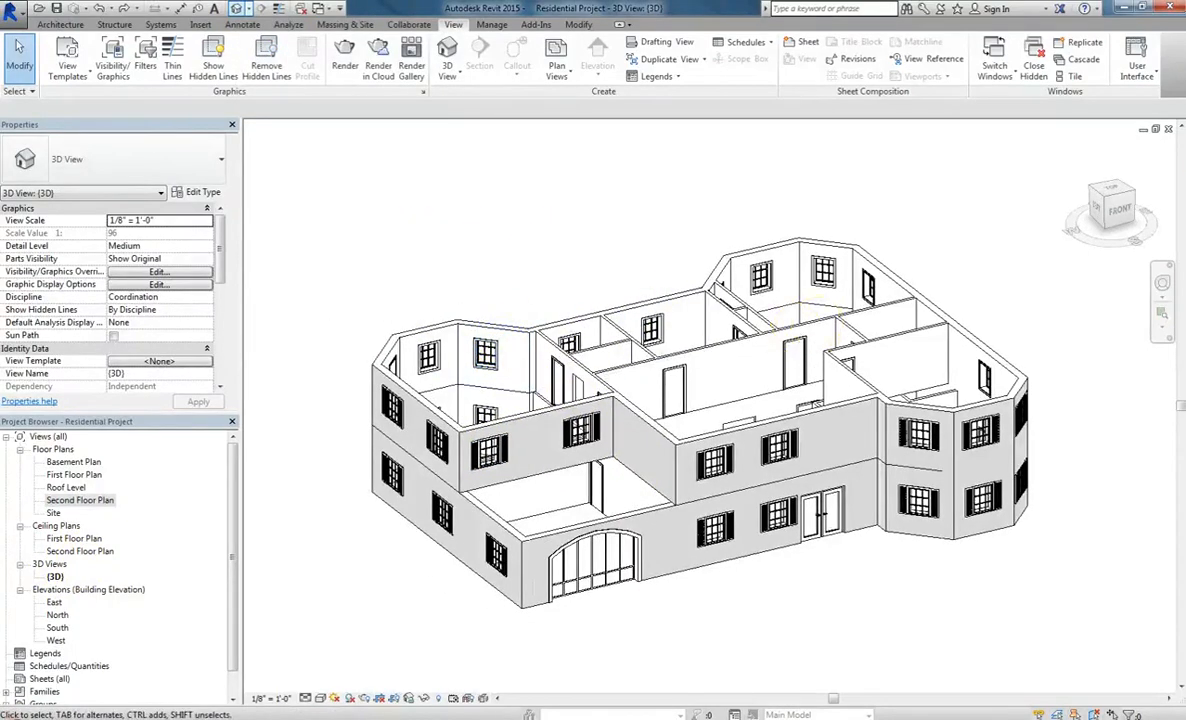
pyautogui.click(1136, 198)
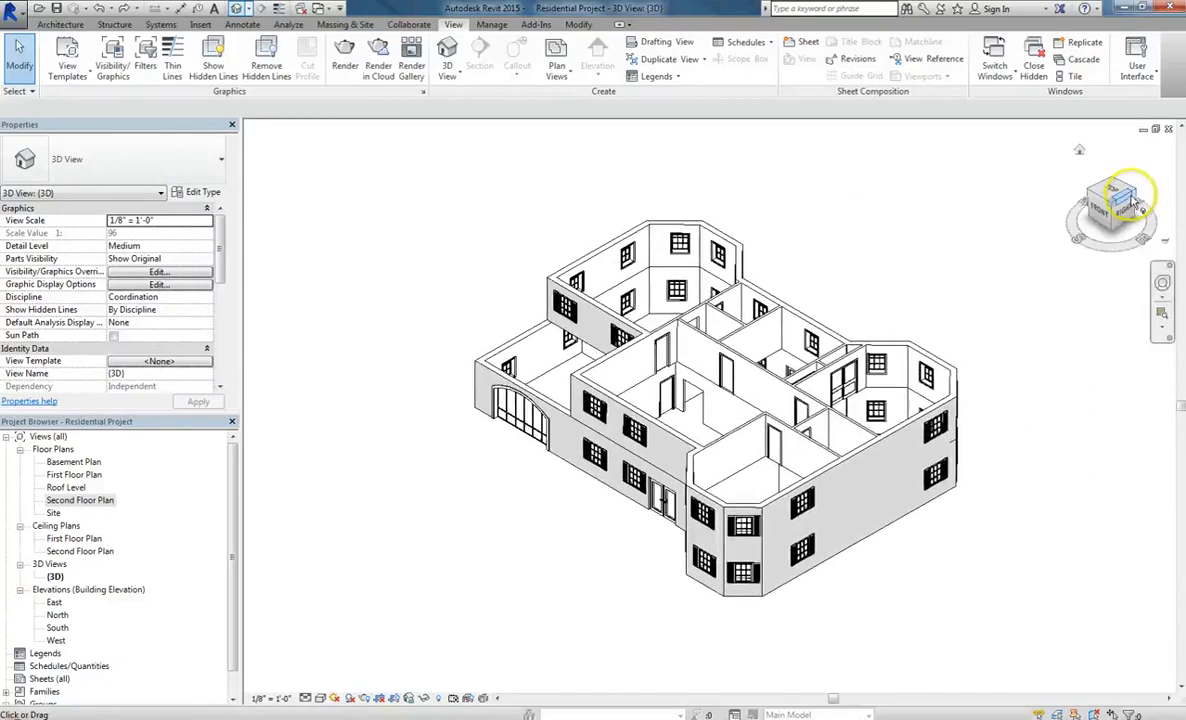
pyautogui.click(1108, 190)
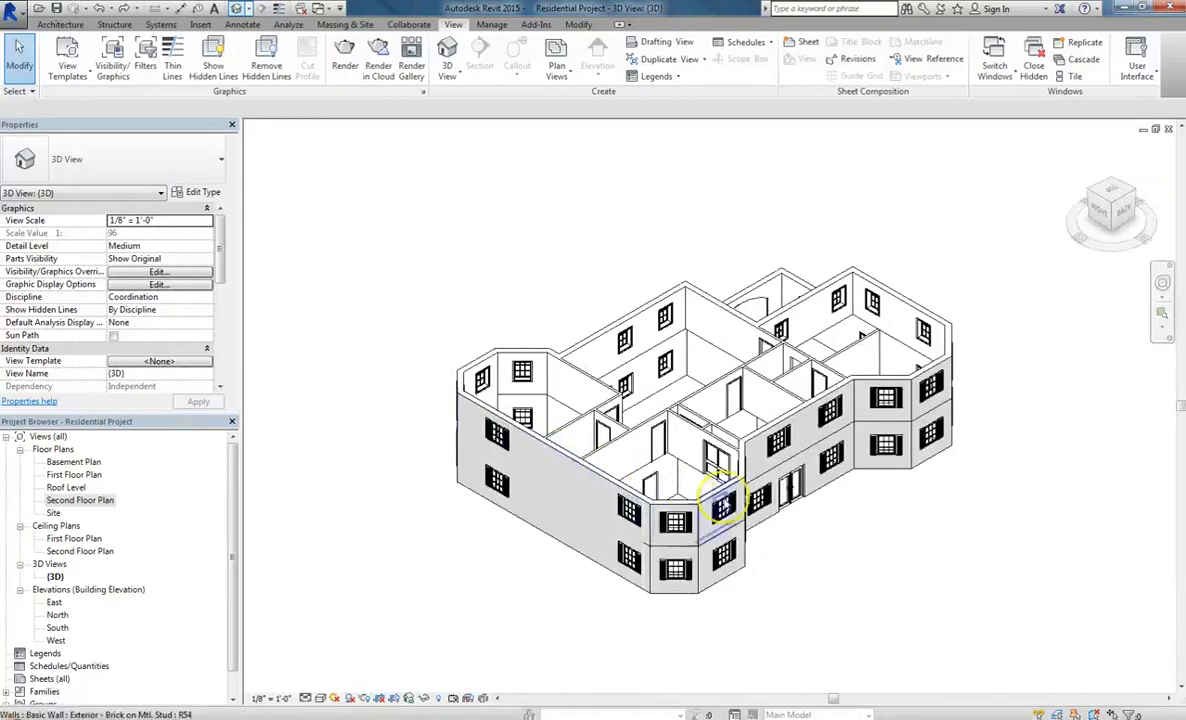
# Step: Try the Mini Full Navigation Wheel, and switch back to the Full Navigation Wheel
pyautogui.click(1164, 302)
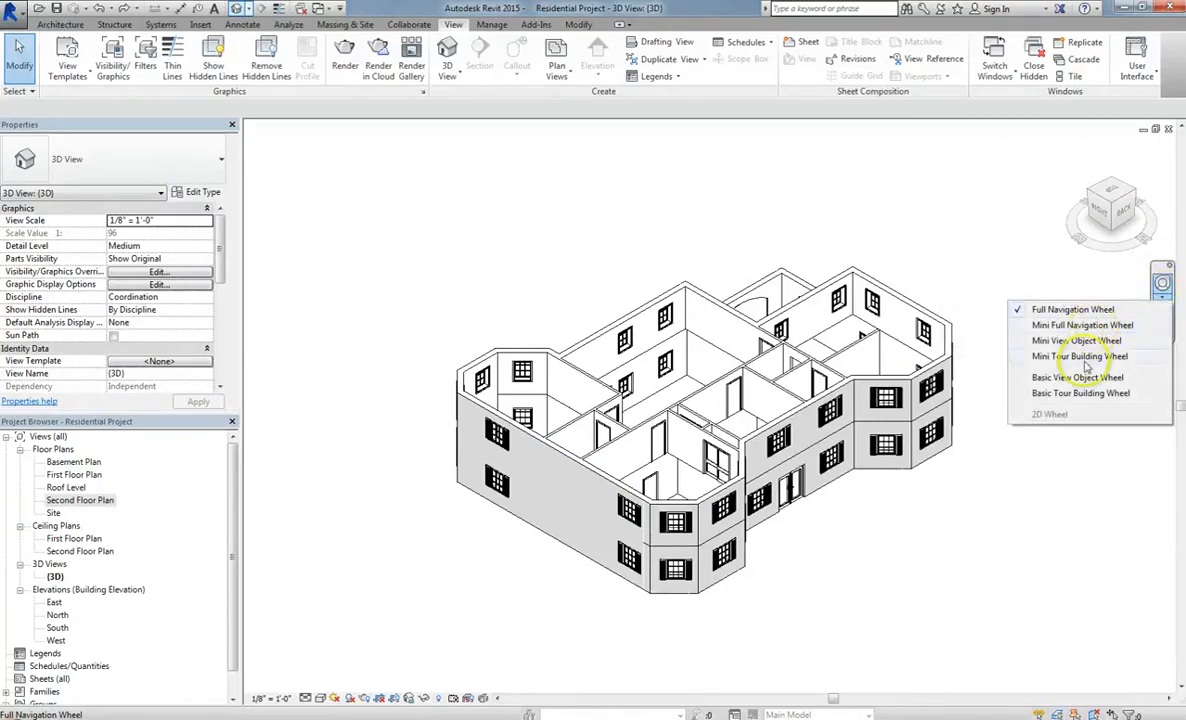
pyautogui.click(1090, 325)
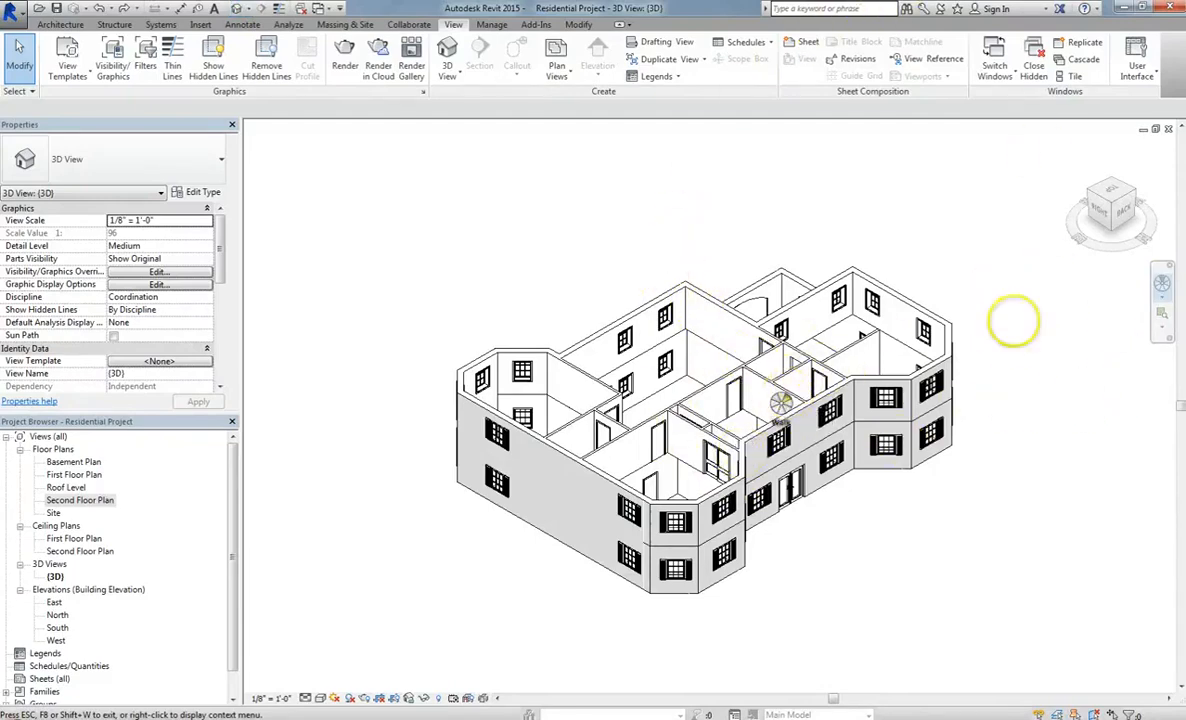
pyautogui.click(1163, 296)
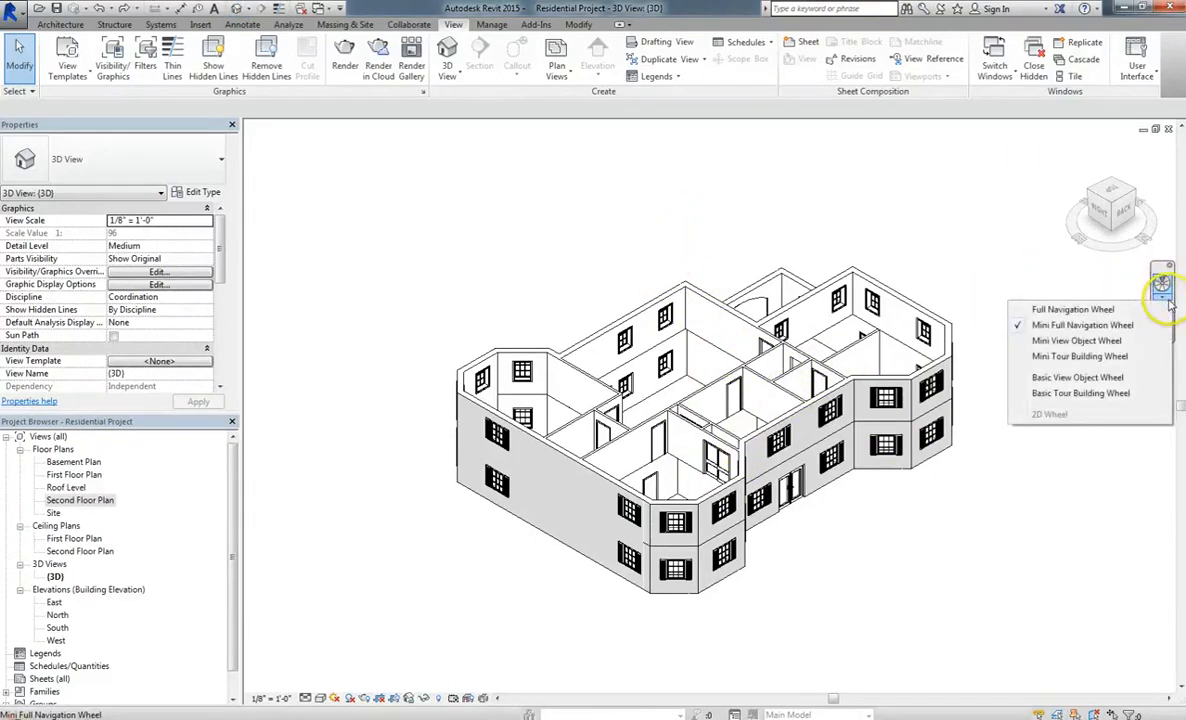
pyautogui.click(1108, 313)
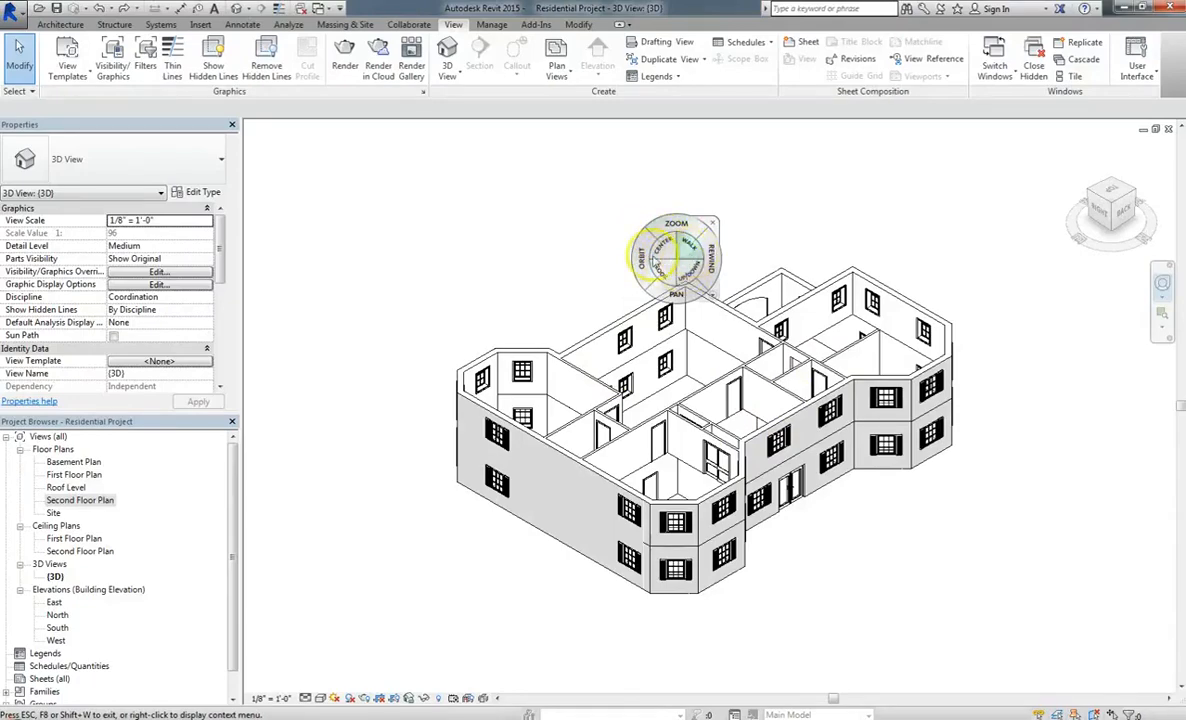
# Step: Orbit around the house with the Full Navigation Wheel until its front faces the viewer
pyautogui.moveTo(650, 258); pyautogui.dragTo(916, 265)
pyautogui.moveTo(682, 405); pyautogui.dragTo(966, 404)
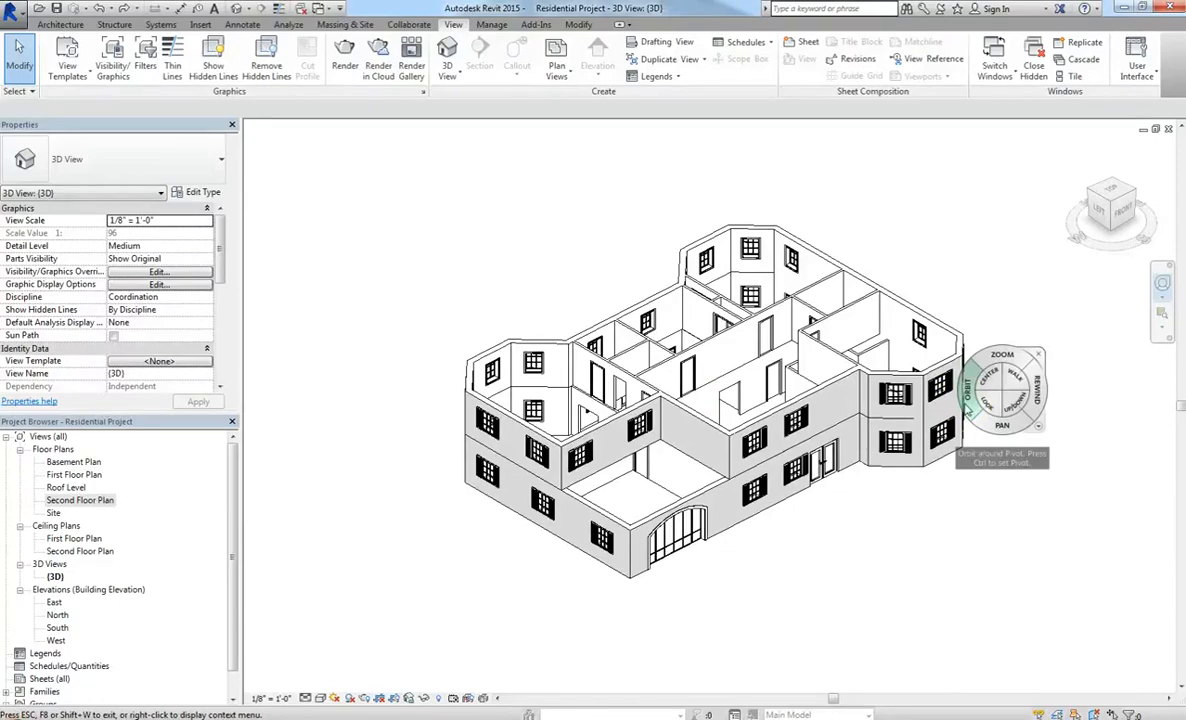
pyautogui.moveTo(967, 395); pyautogui.dragTo(782, 366)
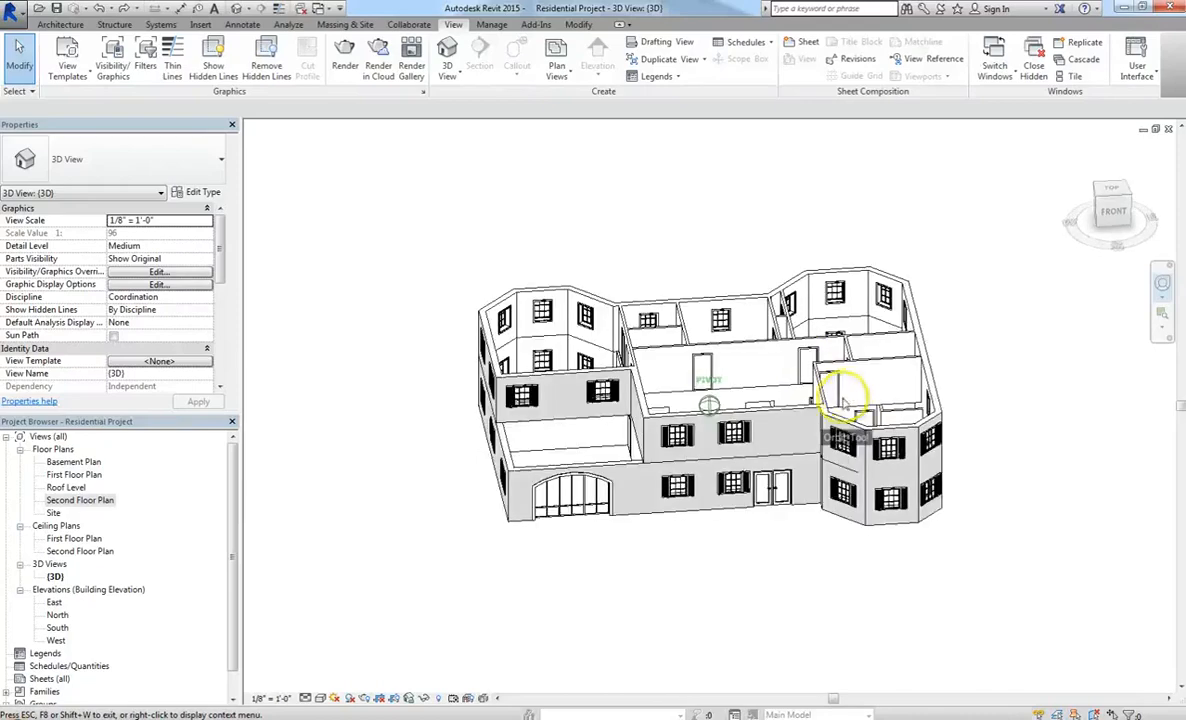
# Step: Open the First Floor Plan and start an architectural floor of type Wood Joist 10" - Wood Finish
pyautogui.click(74, 474)
pyautogui.doubleClick(76, 476)
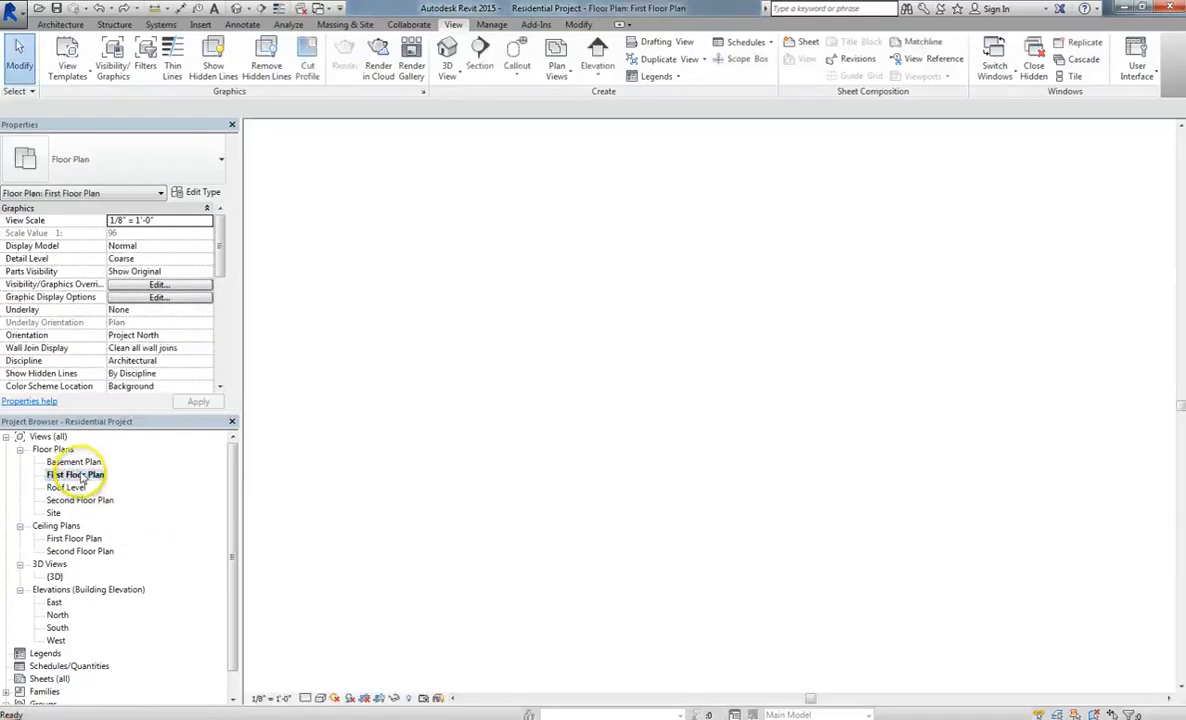
pyautogui.click(75, 27)
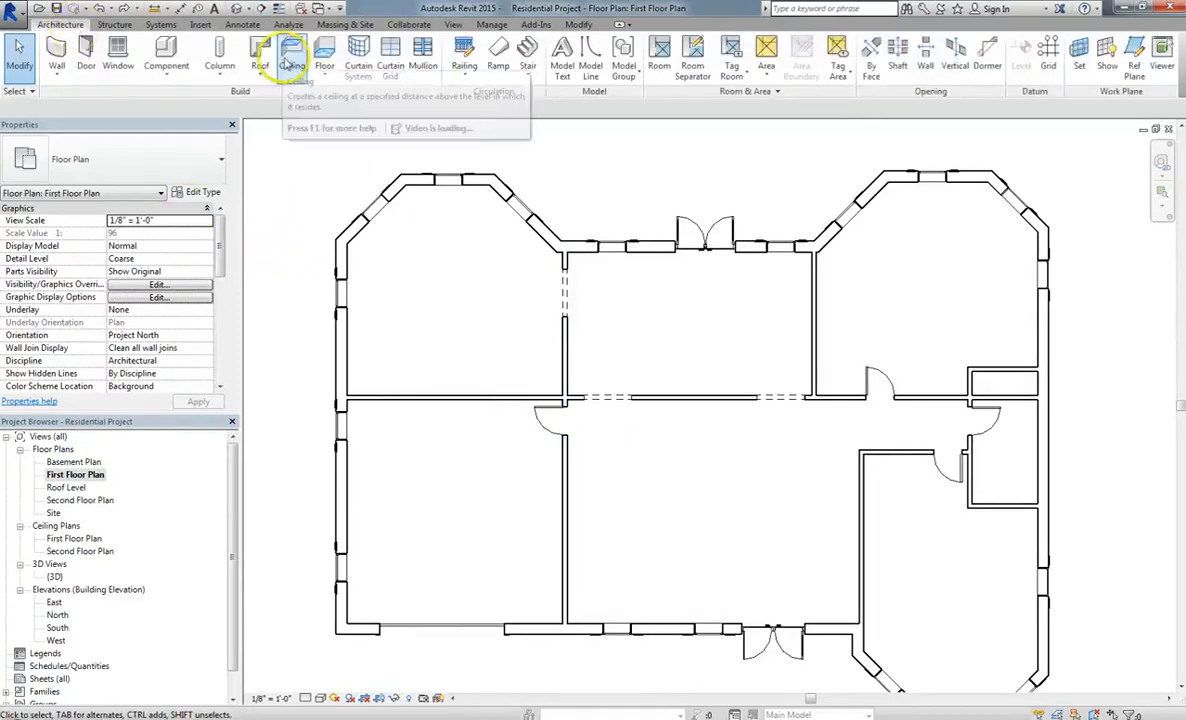
pyautogui.click(326, 50)
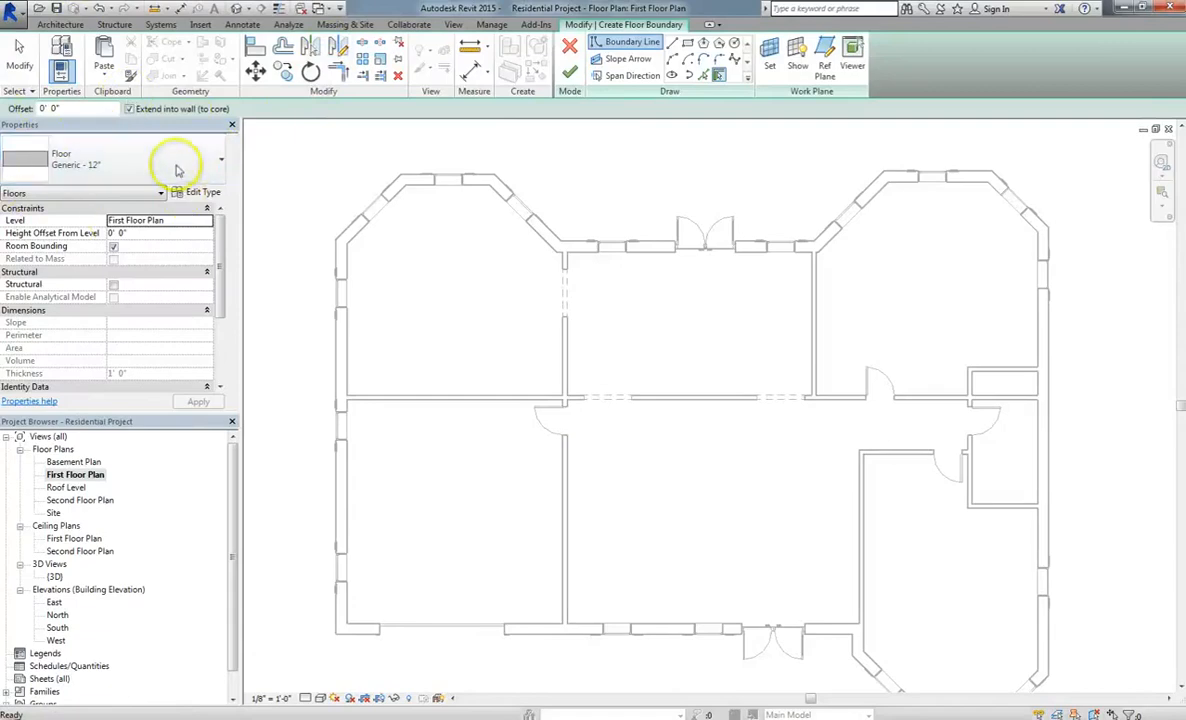
pyautogui.click(176, 164)
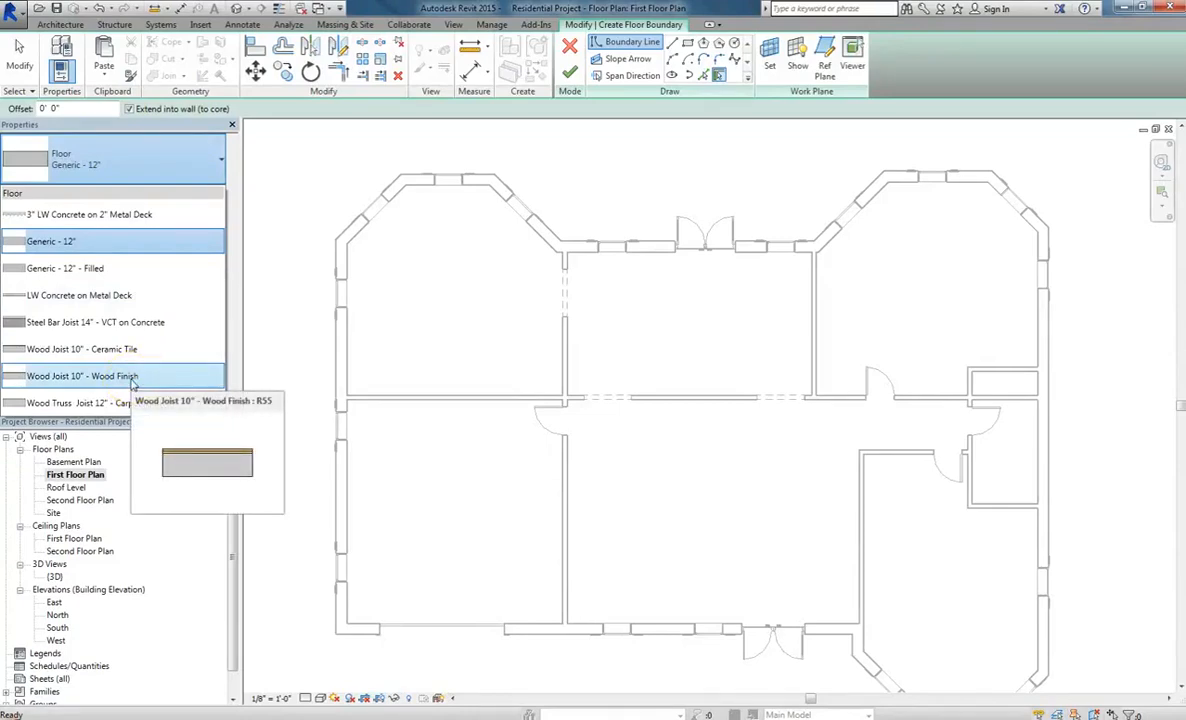
pyautogui.click(132, 377)
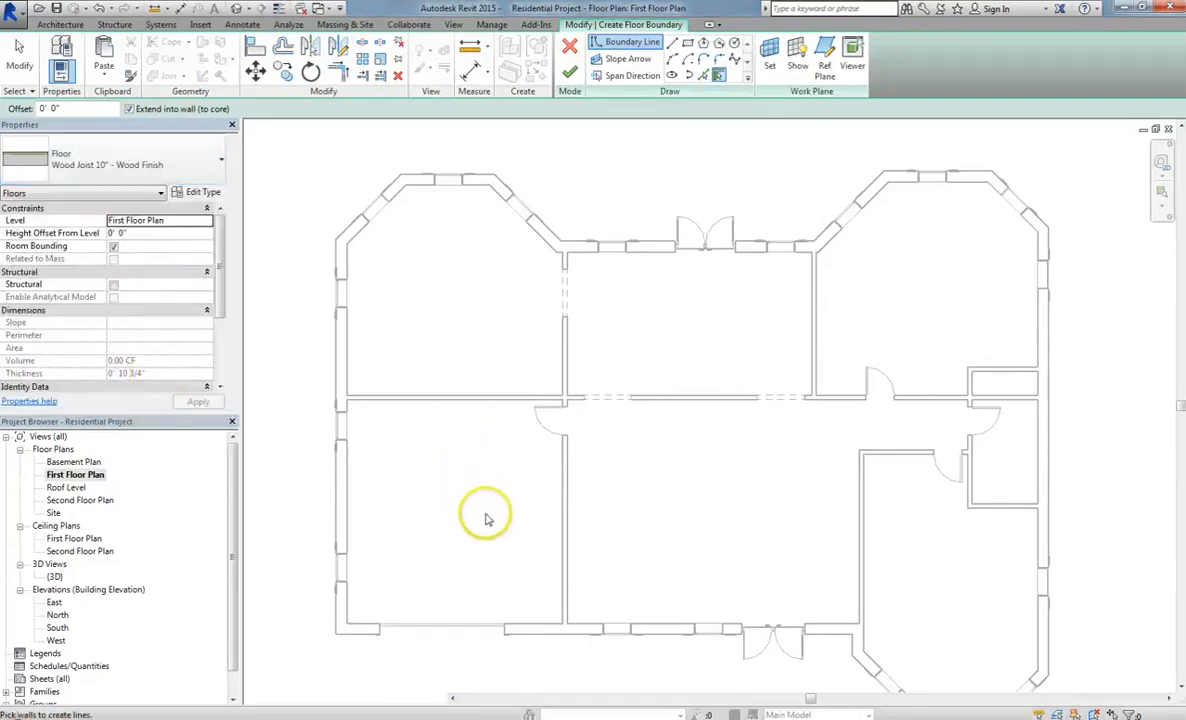
# Step: Using Pick Lines, add floor boundary lines along the outer edges of the west wall and the northwest bay's first angled wall and north wall
pyautogui.scroll(-1, 490, 478)
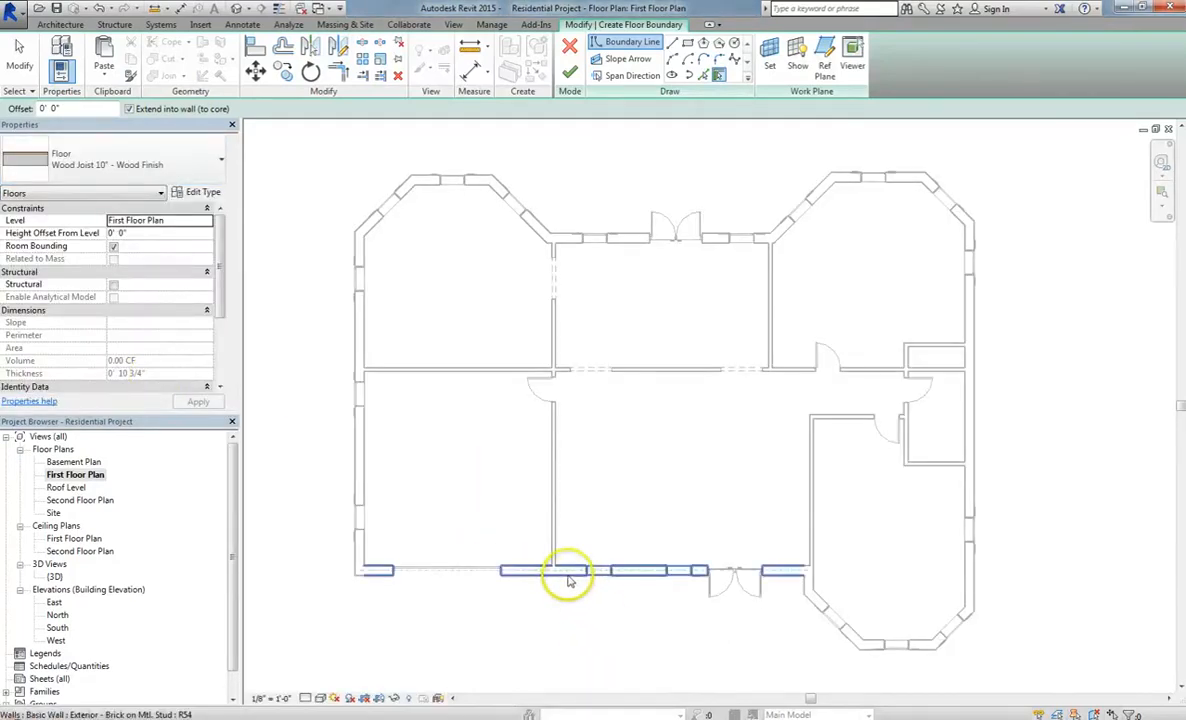
pyautogui.click(709, 75)
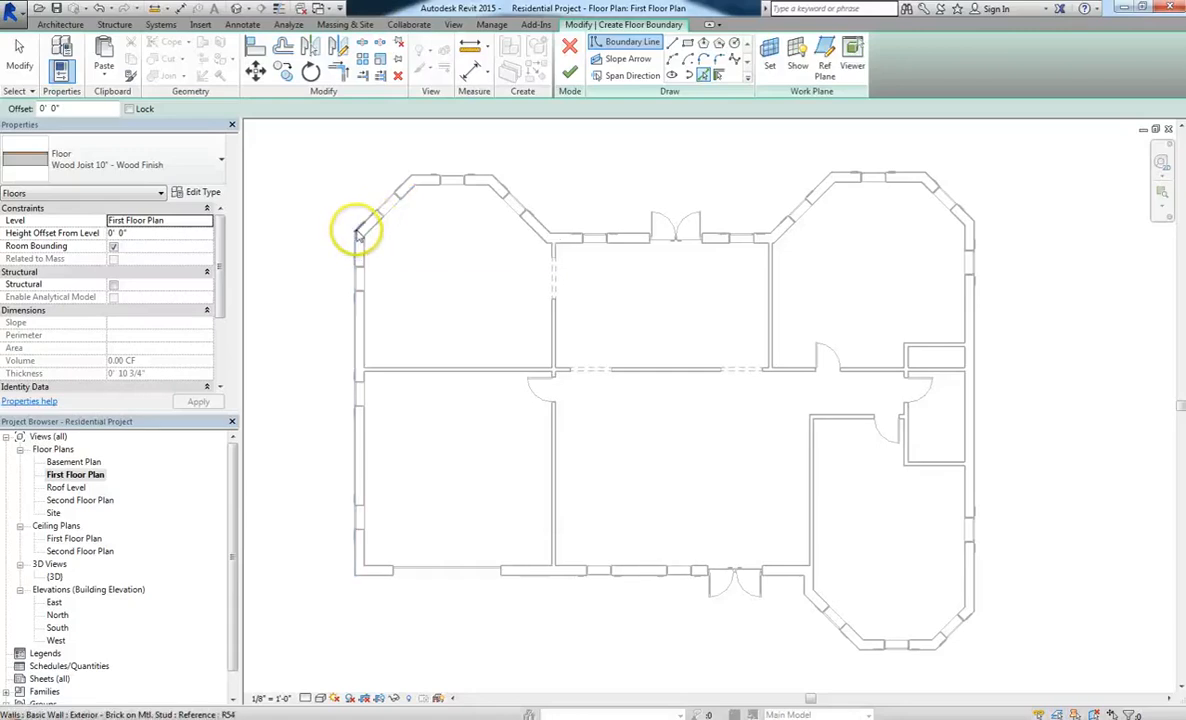
pyautogui.click(361, 230)
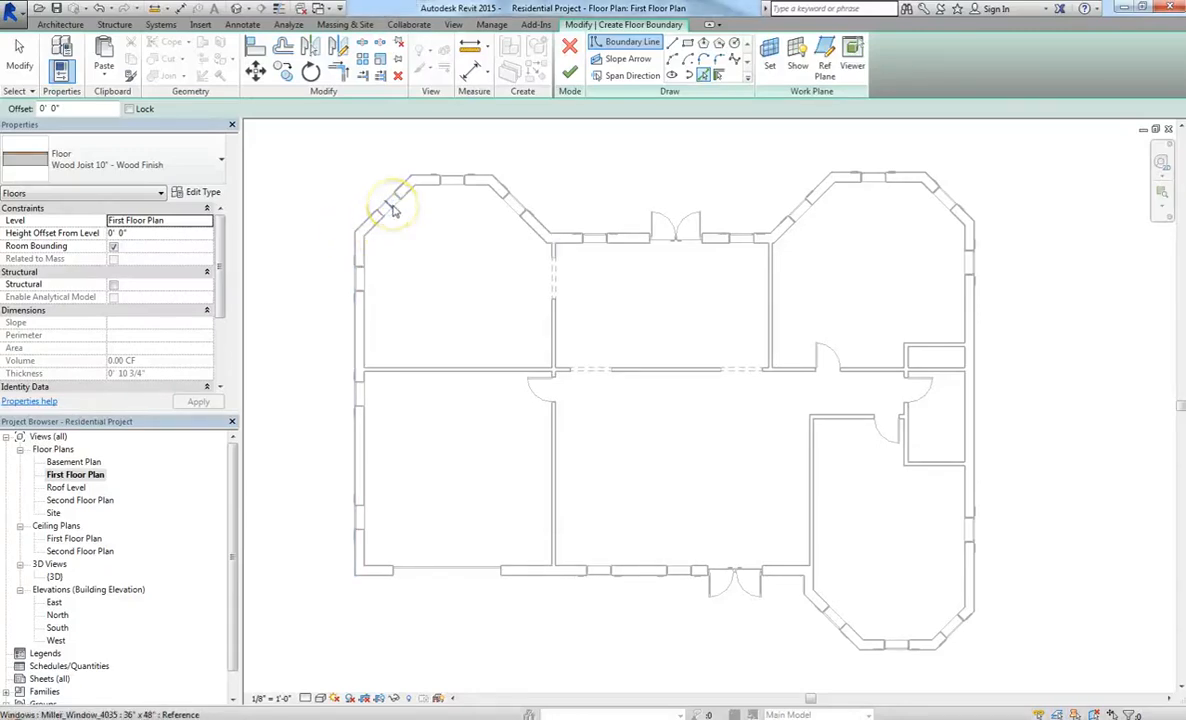
pyautogui.click(364, 305)
pyautogui.click(357, 242)
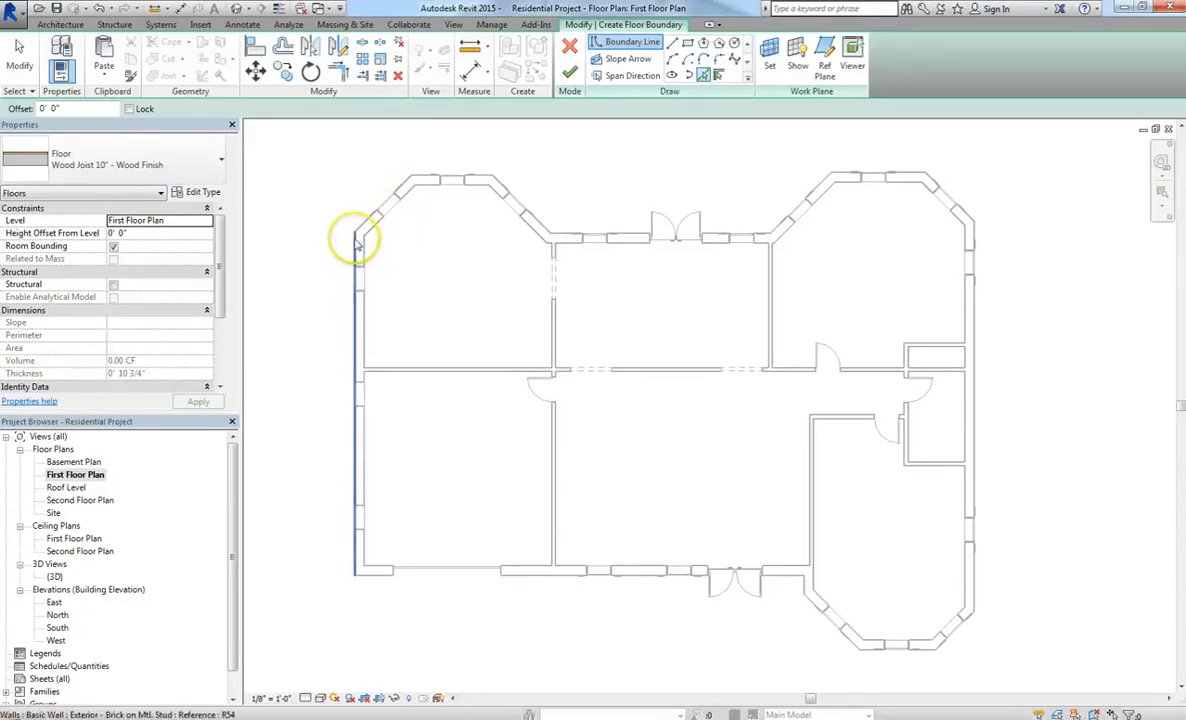
pyautogui.click(368, 223)
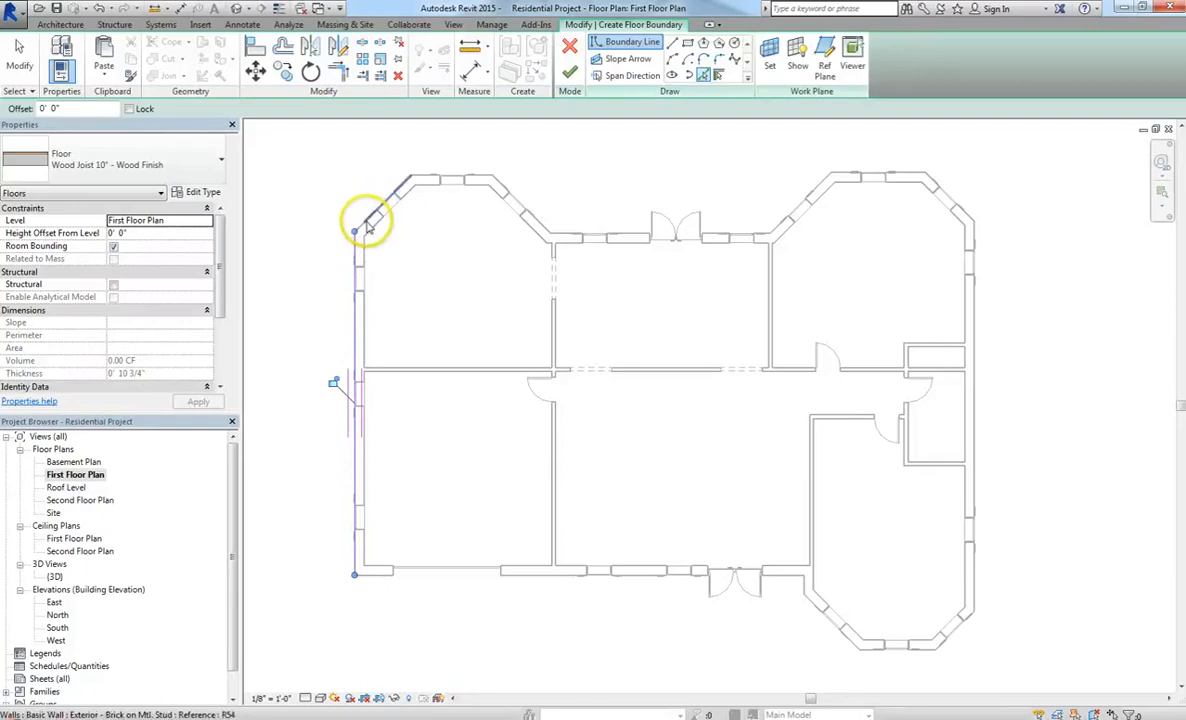
pyautogui.click(430, 180)
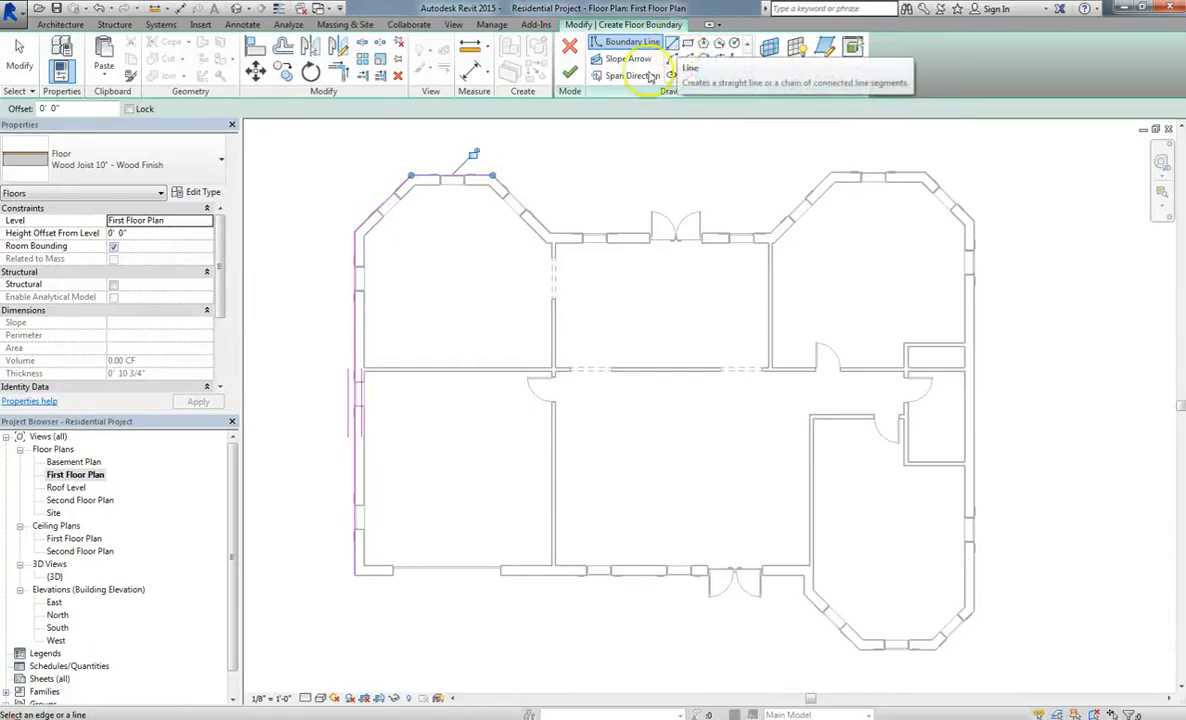
# Step: Continue the floor boundary along the outer edges of the northwest bay's second angled wall, the rear wall, and the northeast bay's first angled and north walls
pyautogui.click(547, 231)
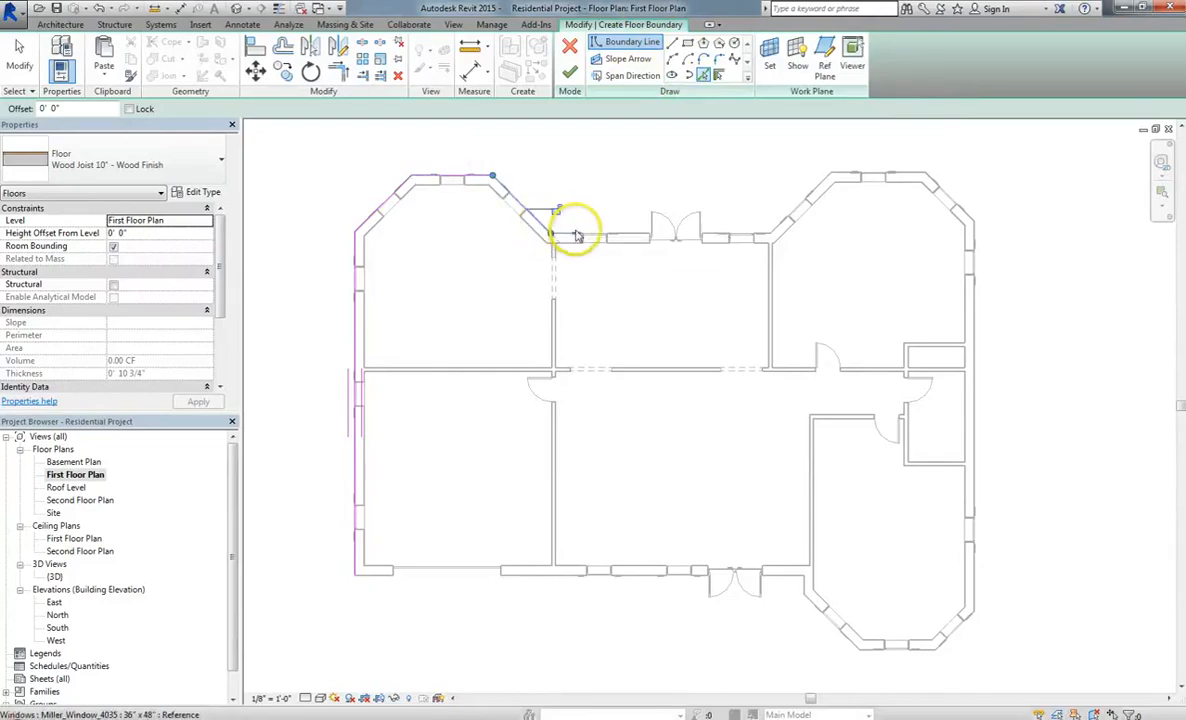
pyautogui.click(565, 240)
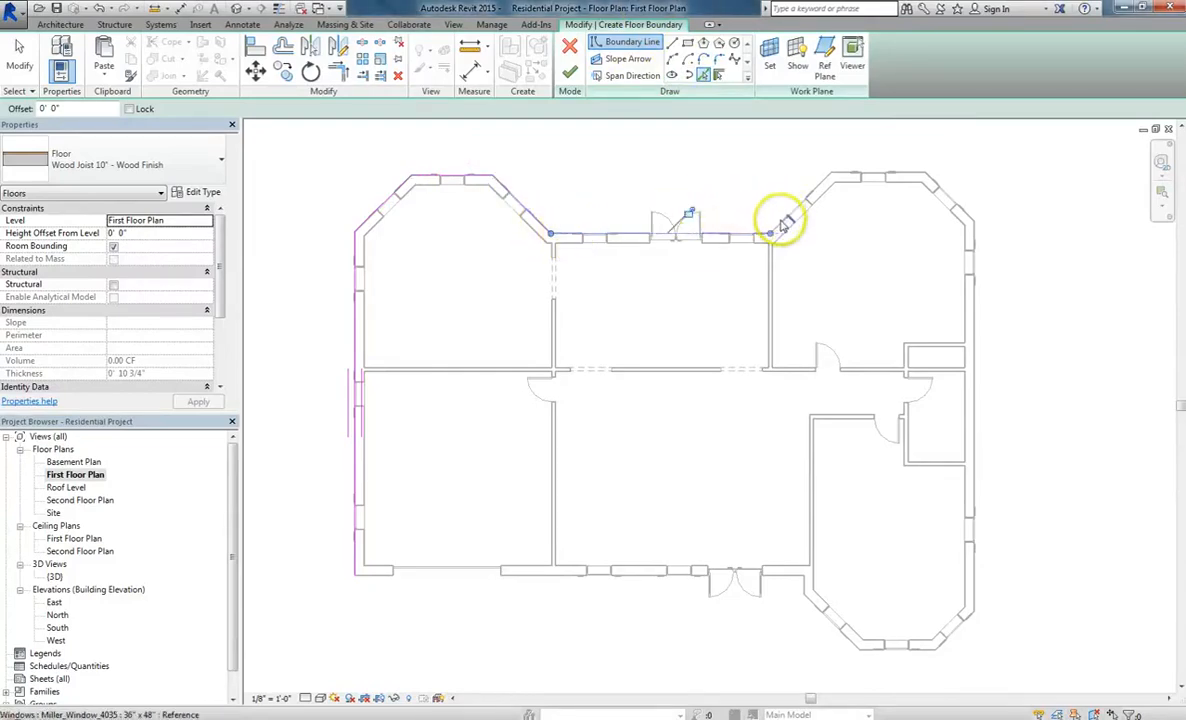
pyautogui.click(779, 235)
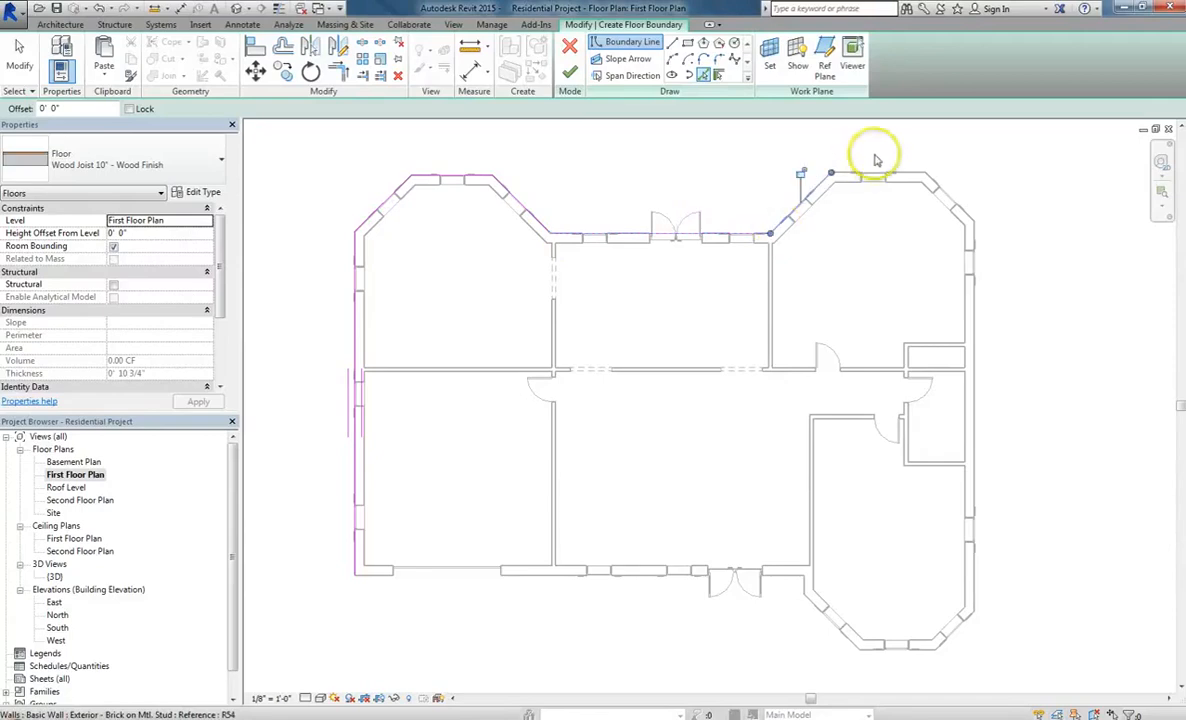
pyautogui.click(847, 177)
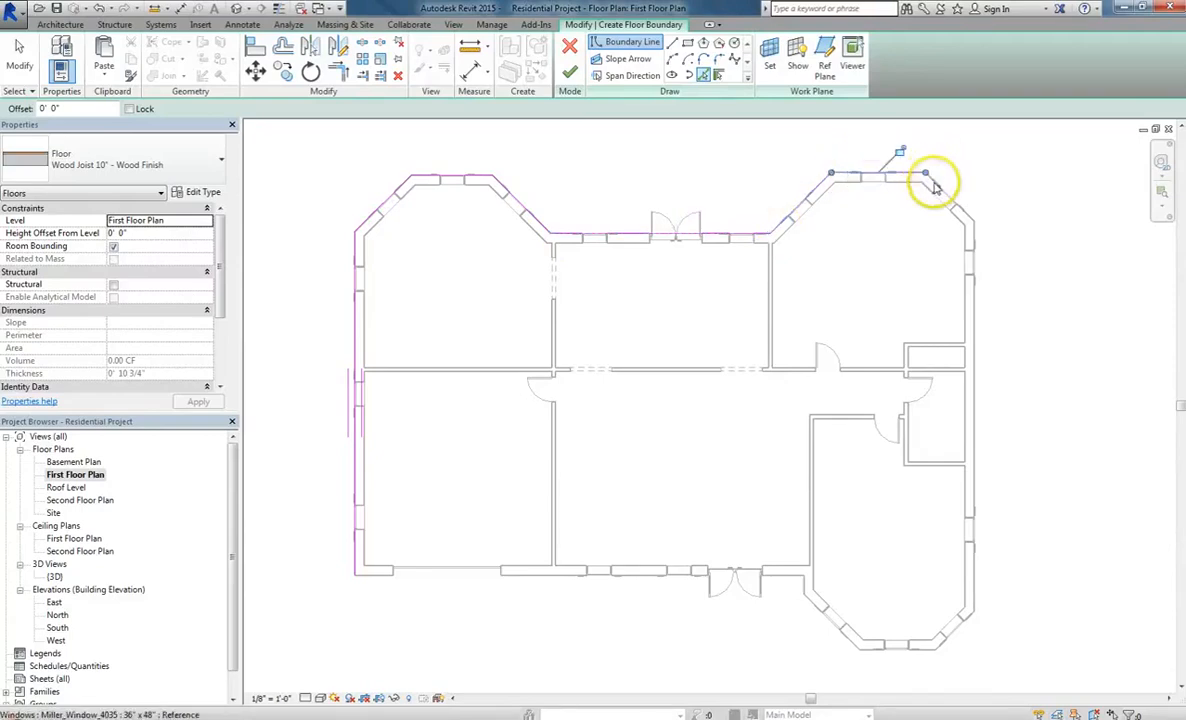
pyautogui.click(945, 195)
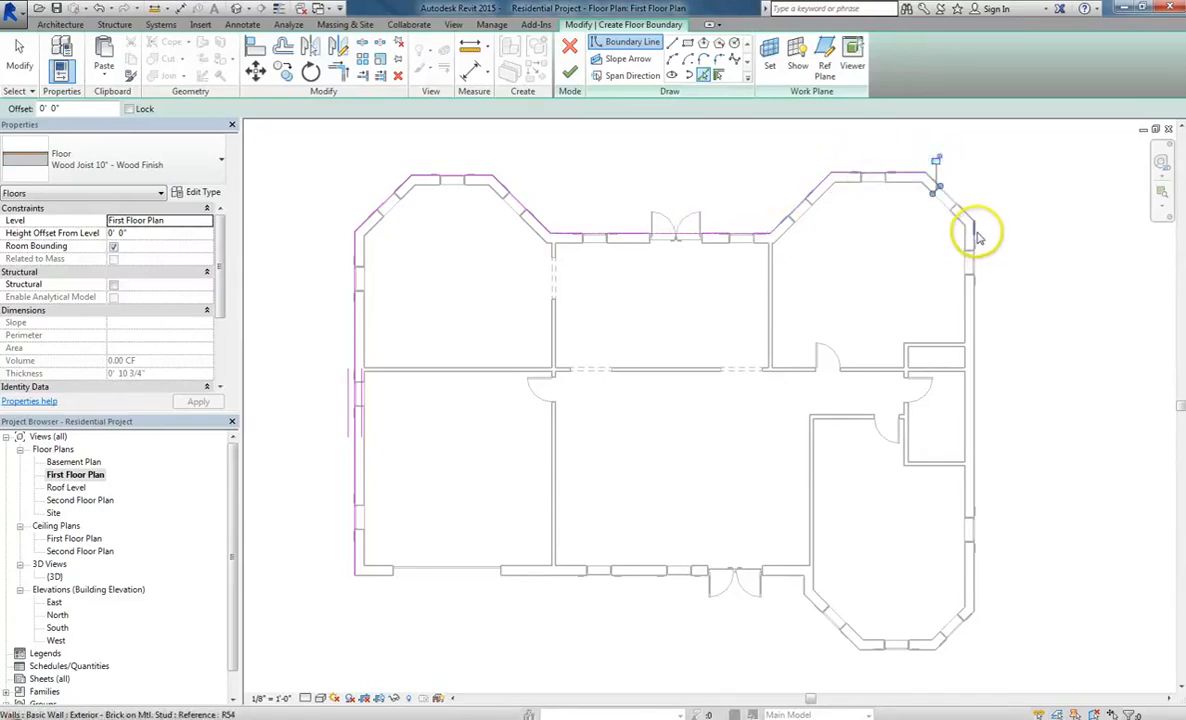
pyautogui.scroll(2, 977, 237)
pyautogui.hotkey('ctrl', 'z')
pyautogui.scroll(2, 953, 163)
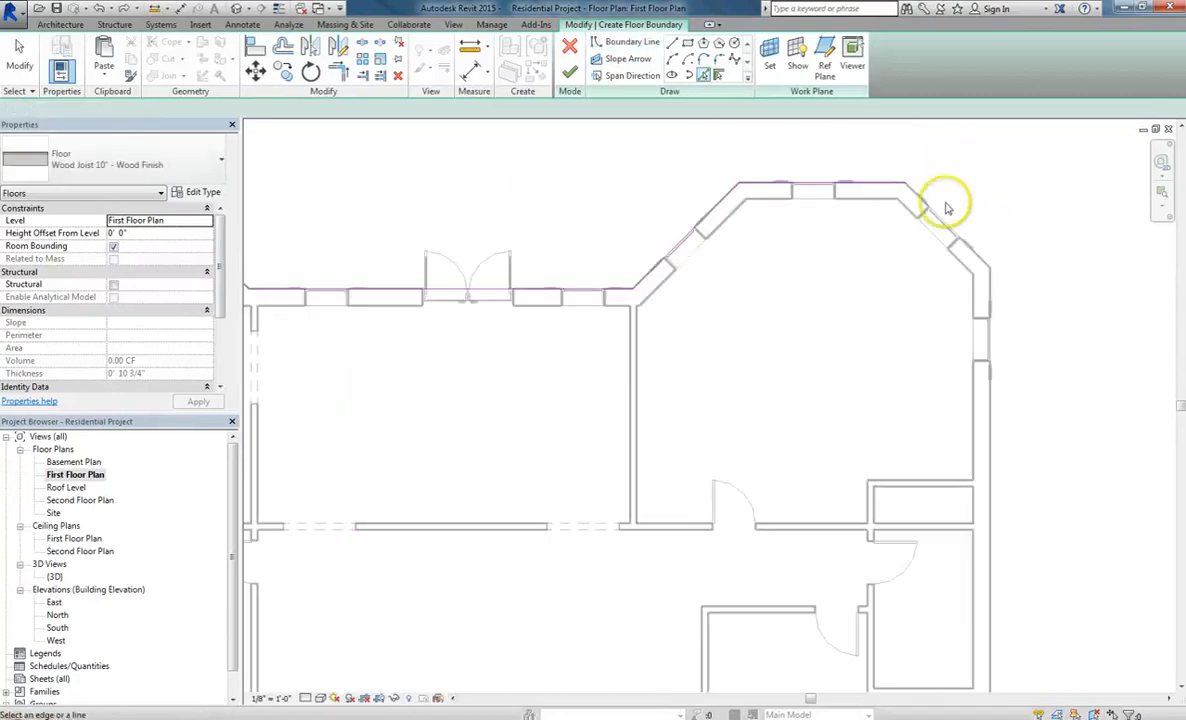
# Step: Continue the floor boundary along the outer edges of the northeast bay's second angled wall and the east wall
pyautogui.scroll(2, 947, 204)
pyautogui.click(878, 177)
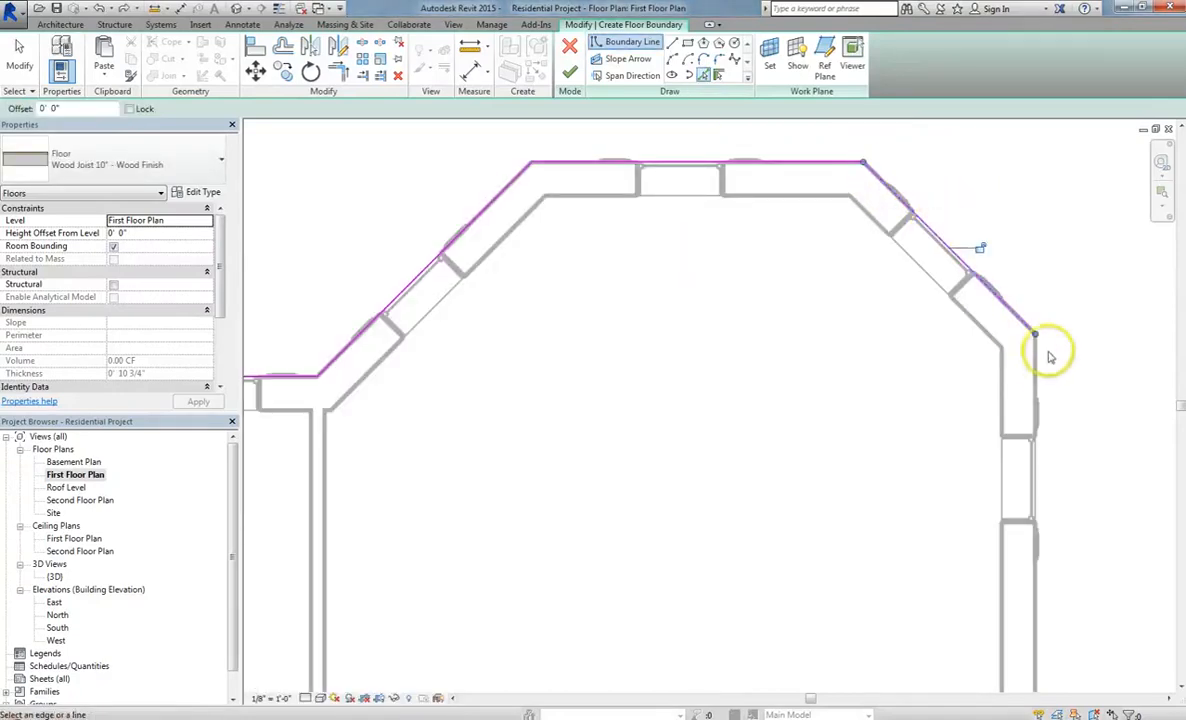
pyautogui.click(1036, 371)
# Step: Add floor boundary lines along the outer edges of the southeast bay's first angled wall, south wall and second angled wall
pyautogui.moveTo(1096, 413); pyautogui.dragTo(1006, 154, button='middle')
pyautogui.scroll(-2, 1006, 154)
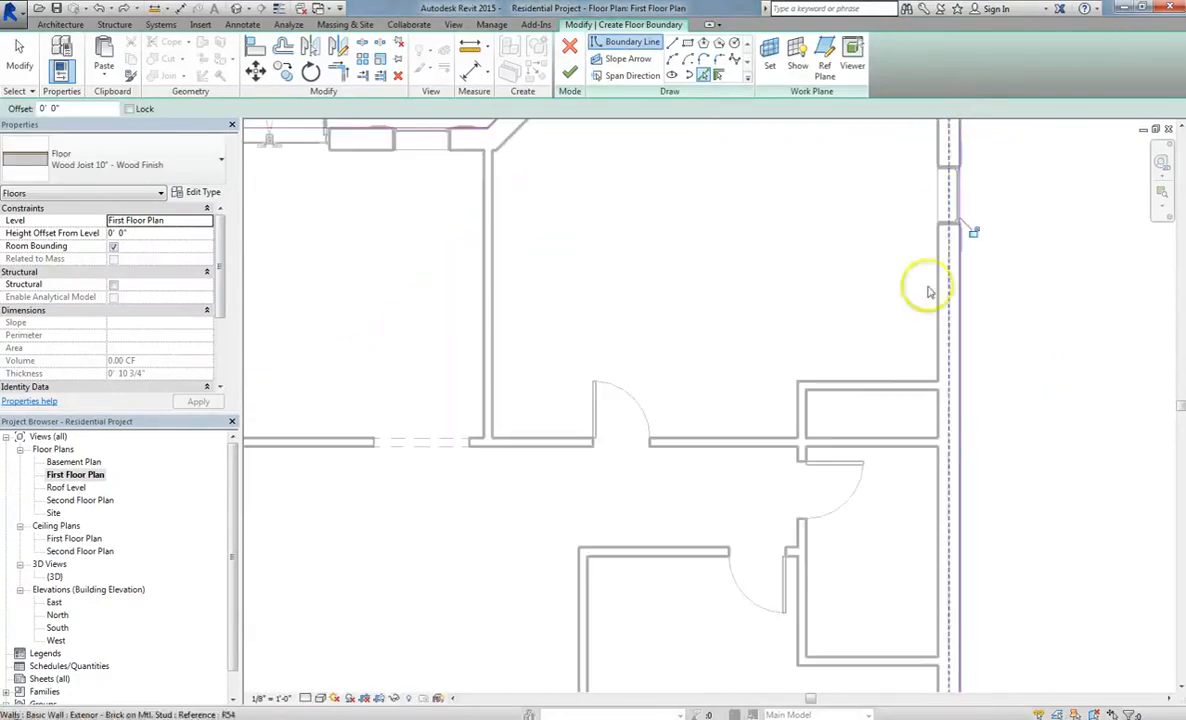
pyautogui.scroll(-2, 928, 292)
pyautogui.moveTo(982, 564); pyautogui.dragTo(990, 479, button='middle')
pyautogui.scroll(2, 963, 553)
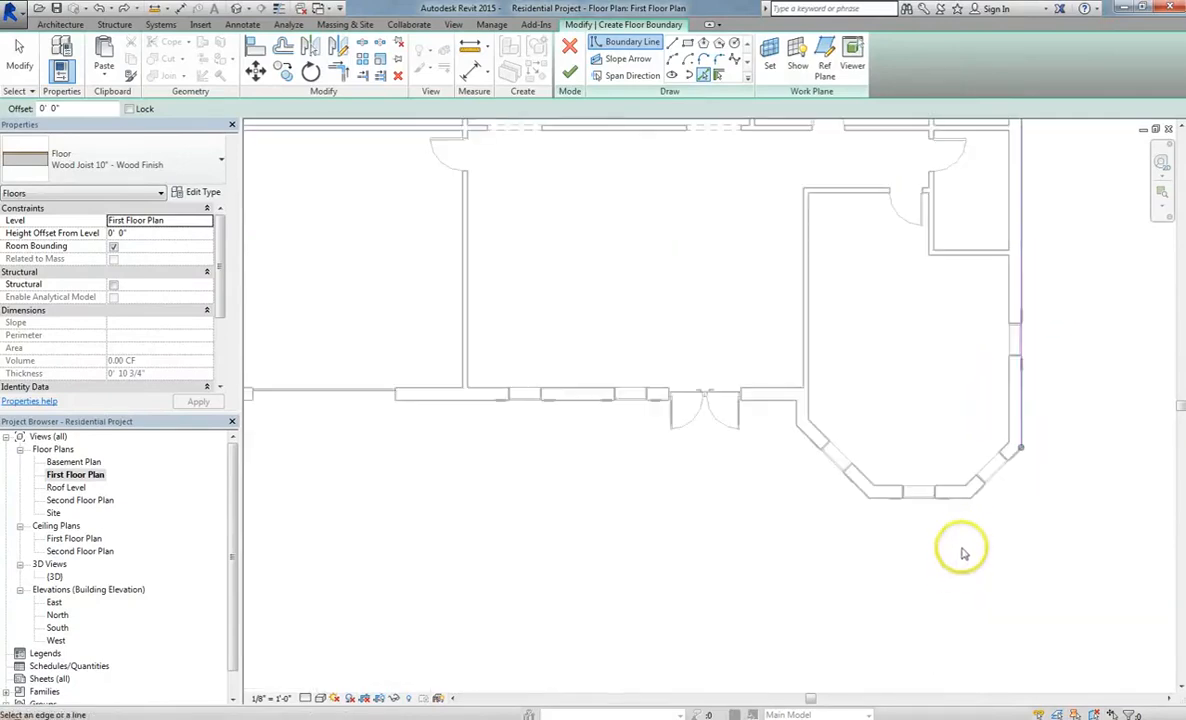
pyautogui.scroll(3, 980, 485)
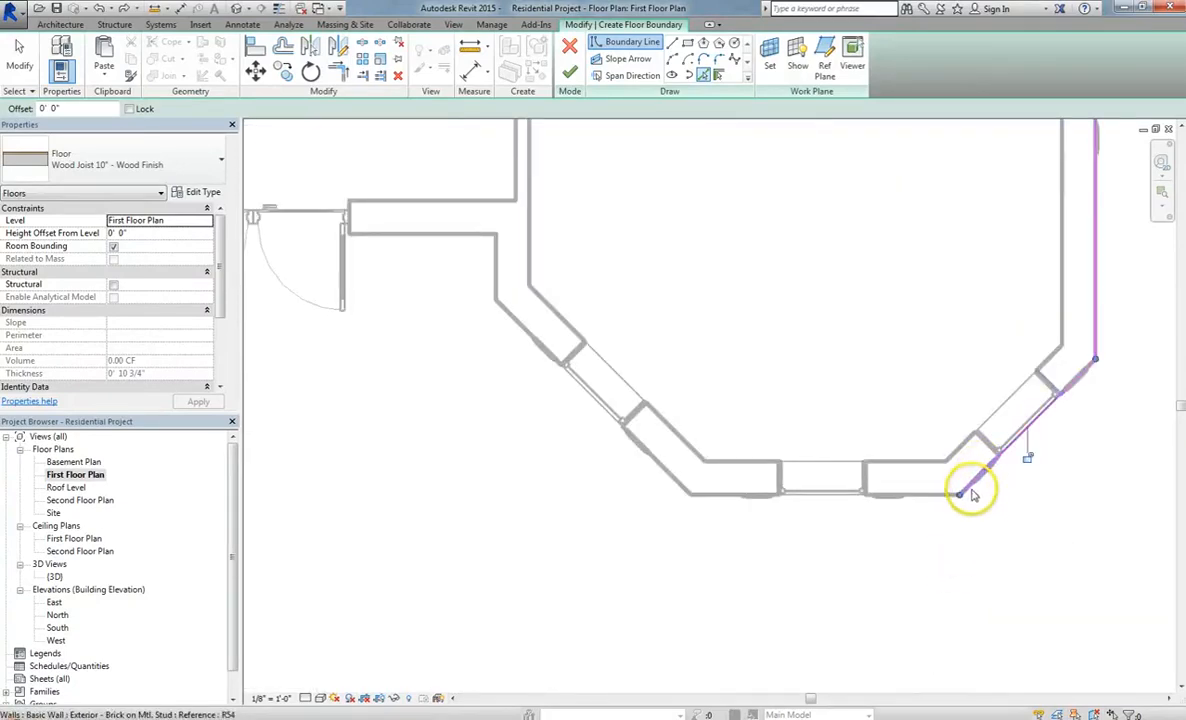
pyautogui.click(860, 492)
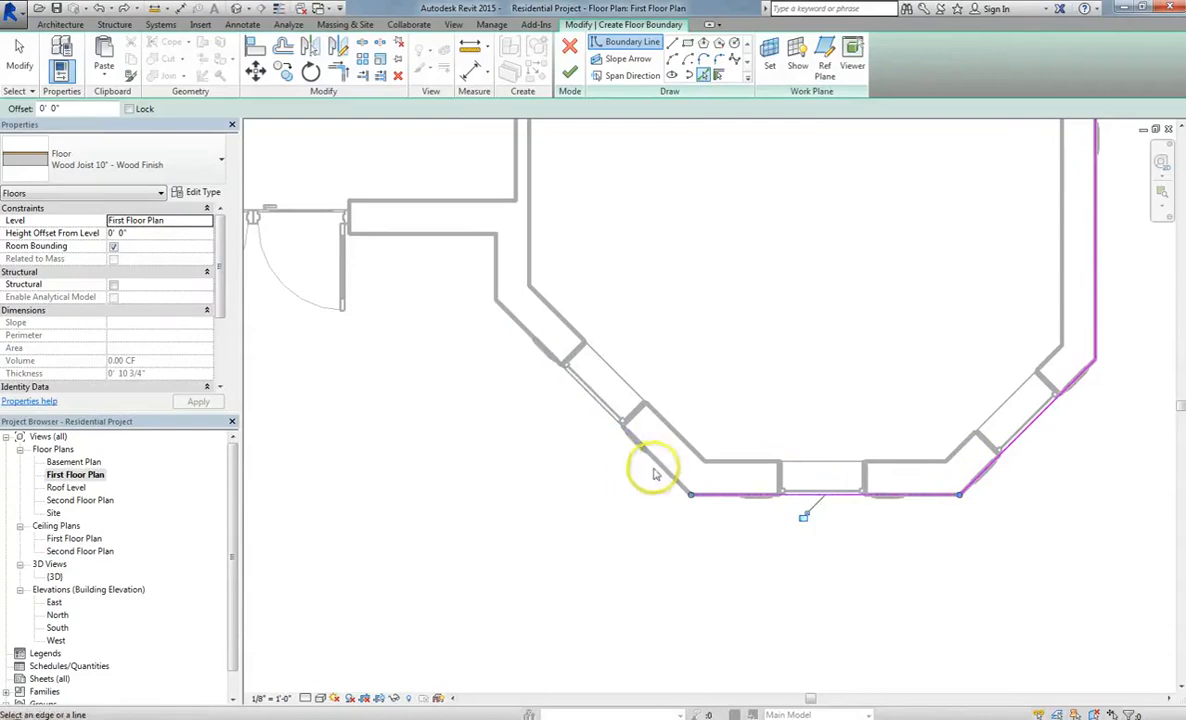
pyautogui.click(660, 471)
# Step: Close the floor boundary along the southeast bay's short return wall and the outer edge of the front wall
pyautogui.click(505, 263)
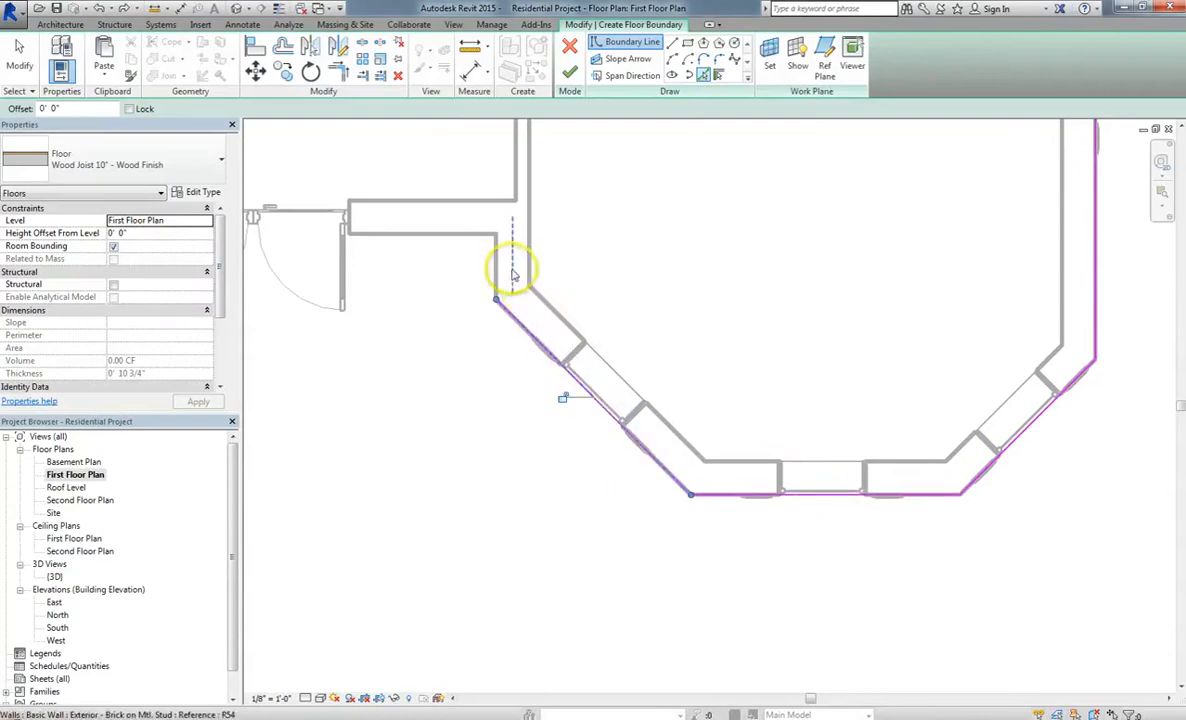
pyautogui.click(459, 233)
pyautogui.scroll(-3, 1073, 419)
pyautogui.moveTo(569, 309); pyautogui.dragTo(1058, 347, button='middle')
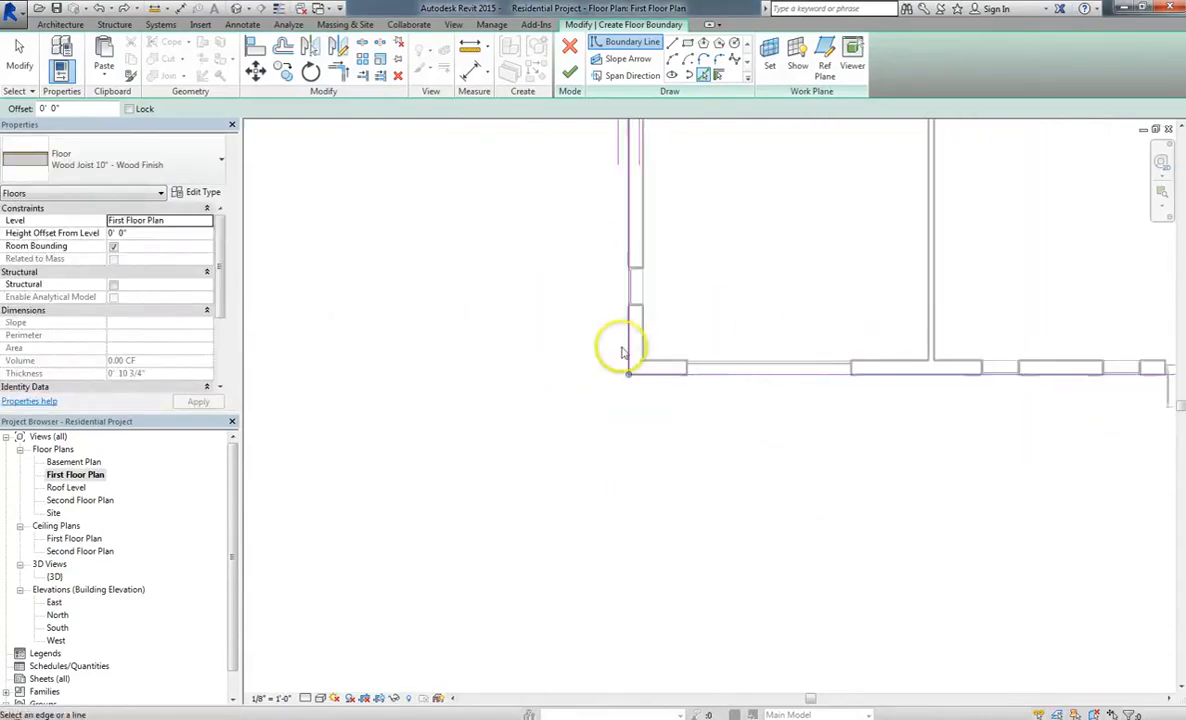
pyautogui.press('Escape')
# Step: Try to finish the floor boundary sketch, inspect the reported problem lines and go back to editing the sketch
pyautogui.scroll(-1, 431, 492)
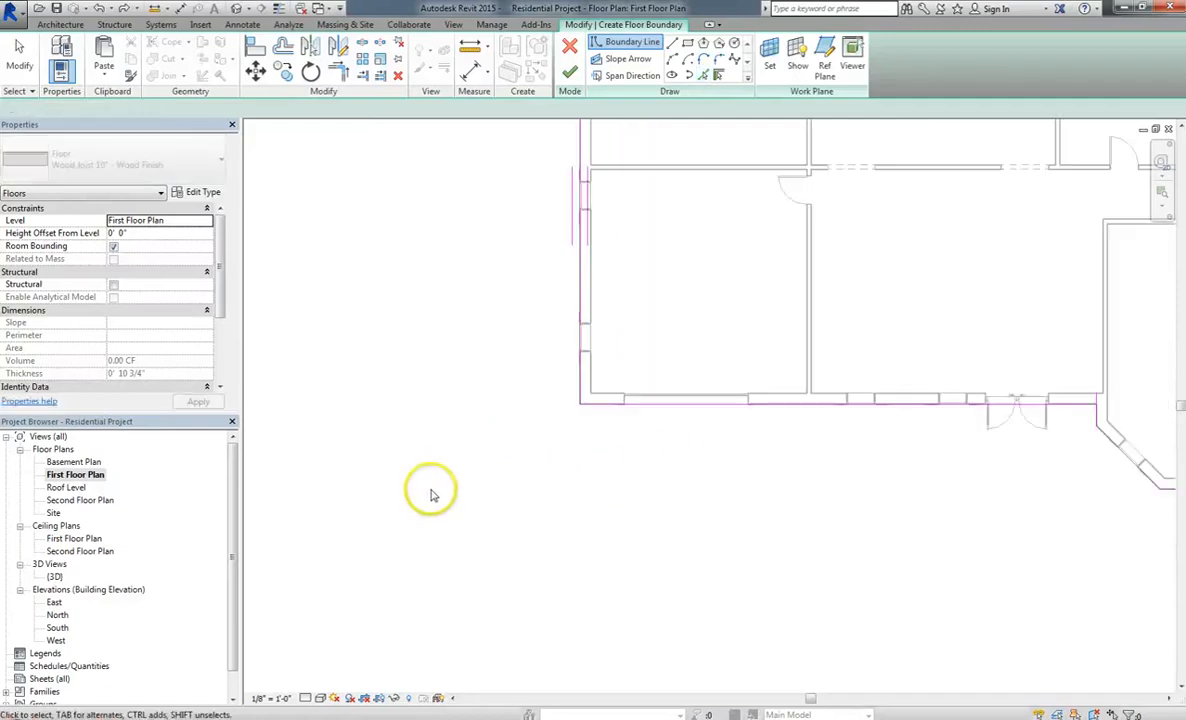
pyautogui.scroll(-1, 620, 453)
pyautogui.moveTo(932, 293); pyautogui.dragTo(776, 413, button='middle')
pyautogui.press('Escape')
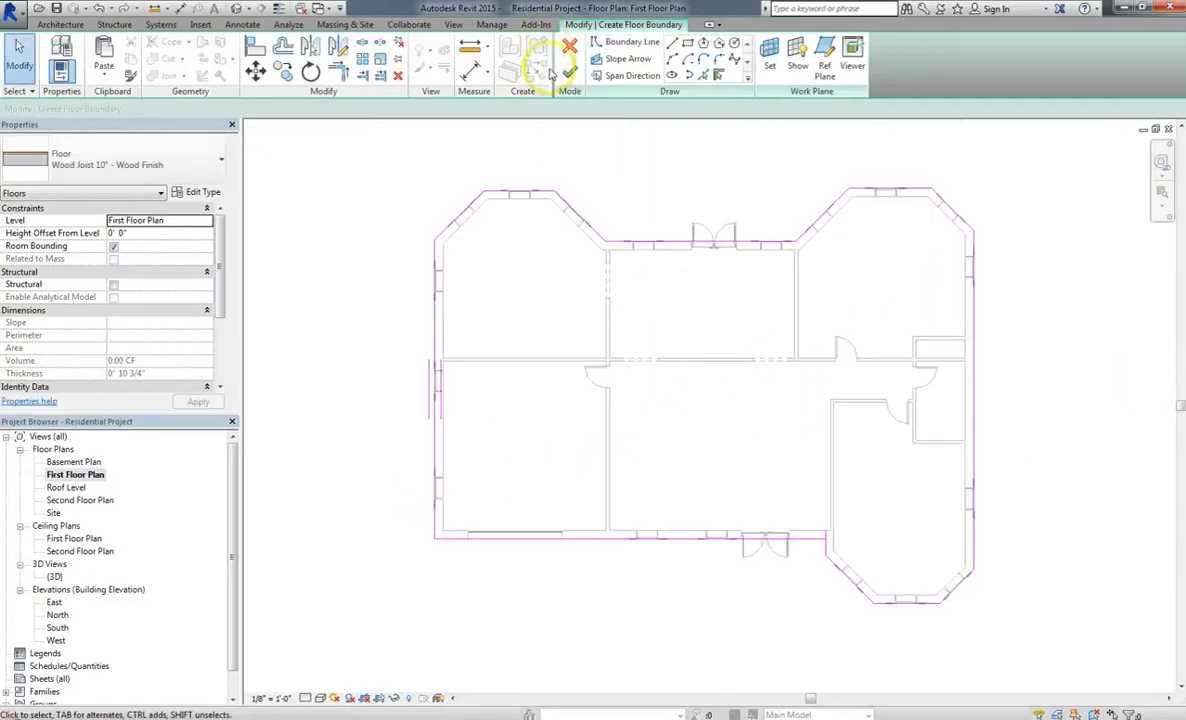
pyautogui.click(569, 76)
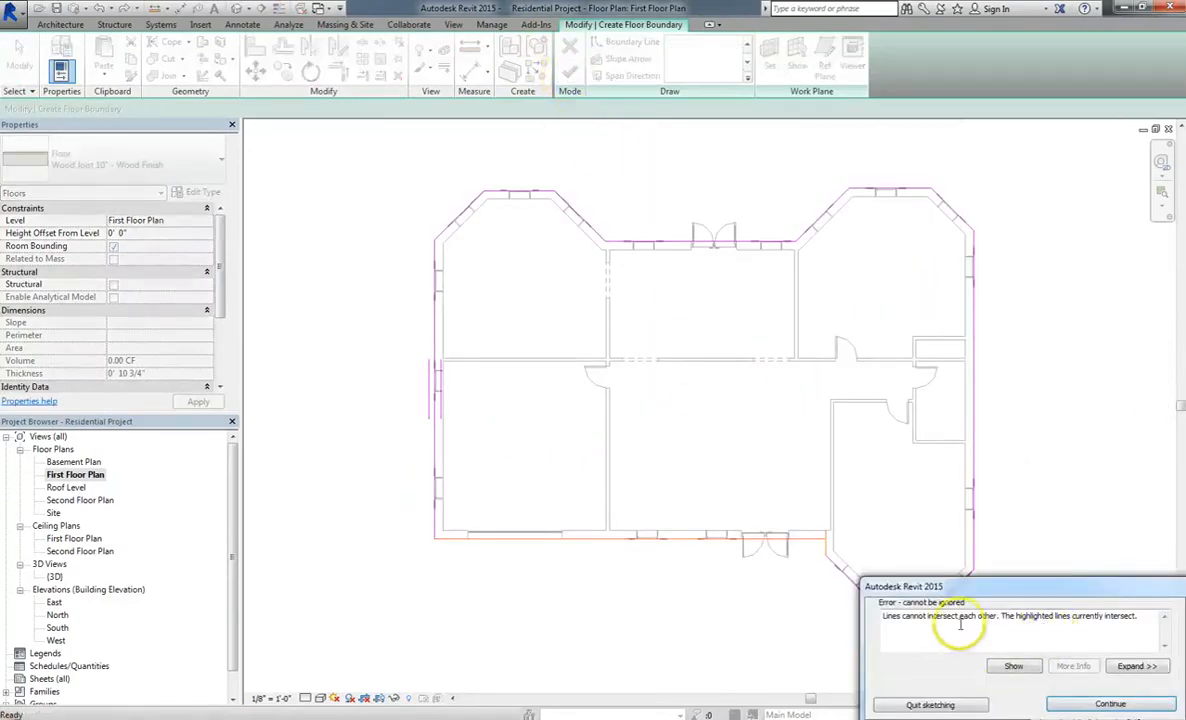
pyautogui.moveTo(946, 617); pyautogui.dragTo(1037, 620)
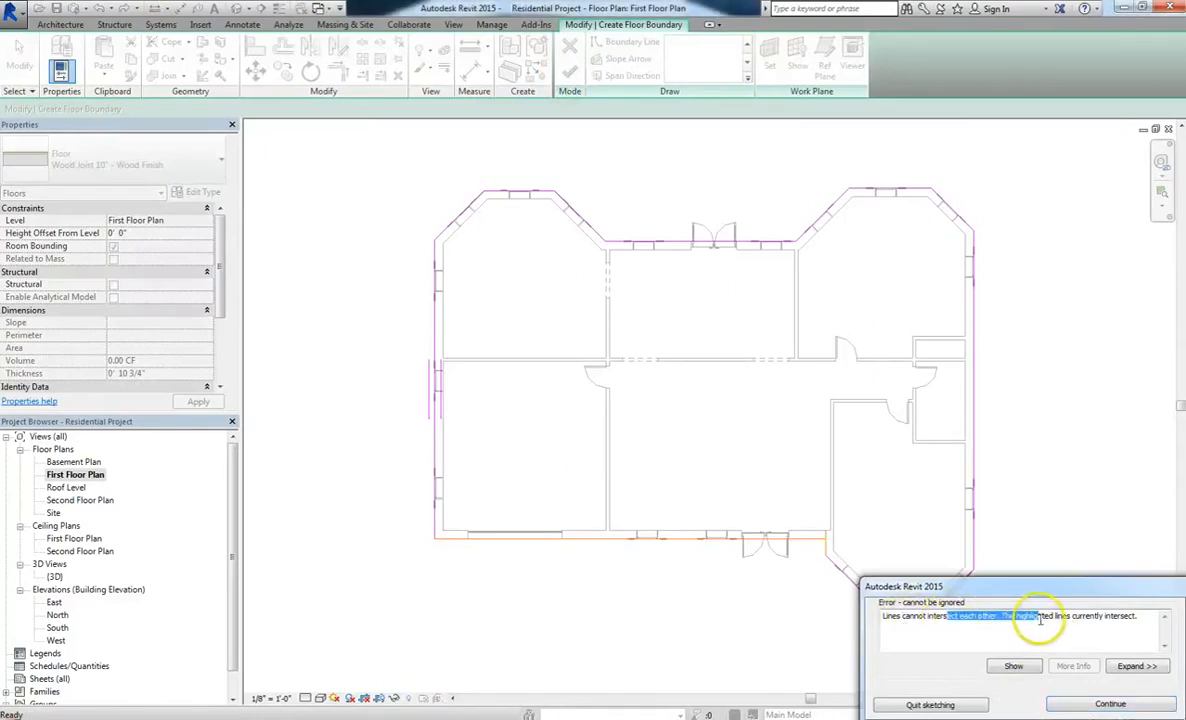
pyautogui.click(845, 542)
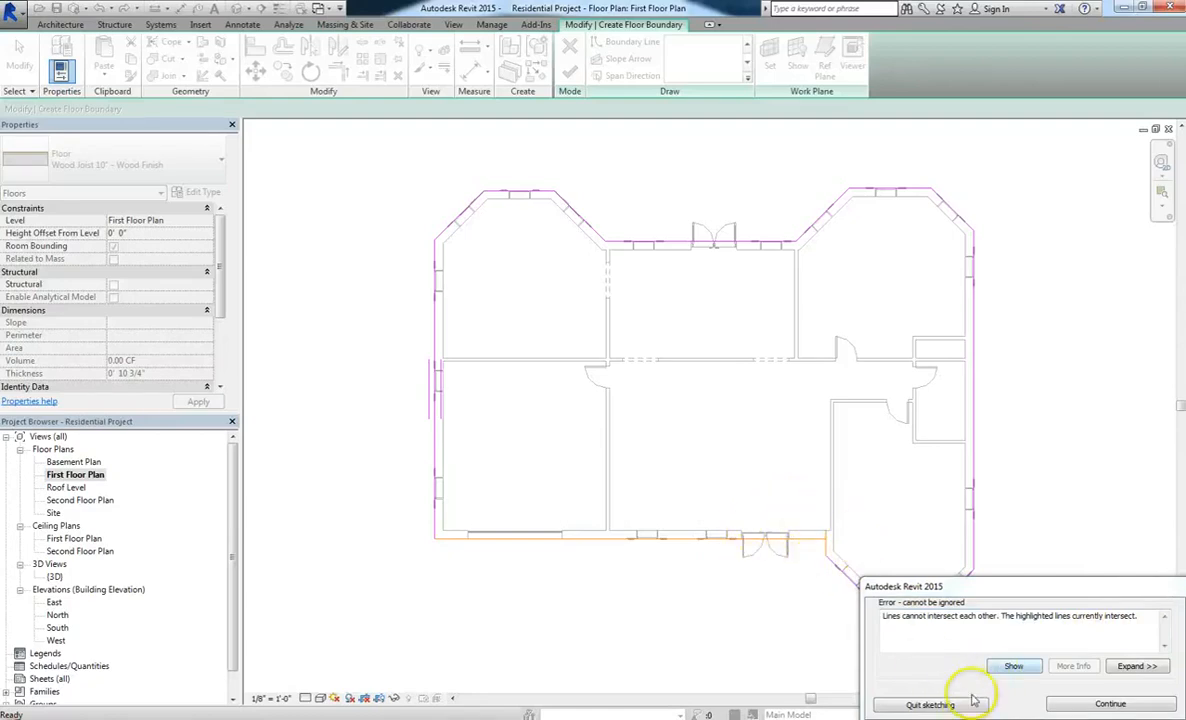
pyautogui.click(1110, 703)
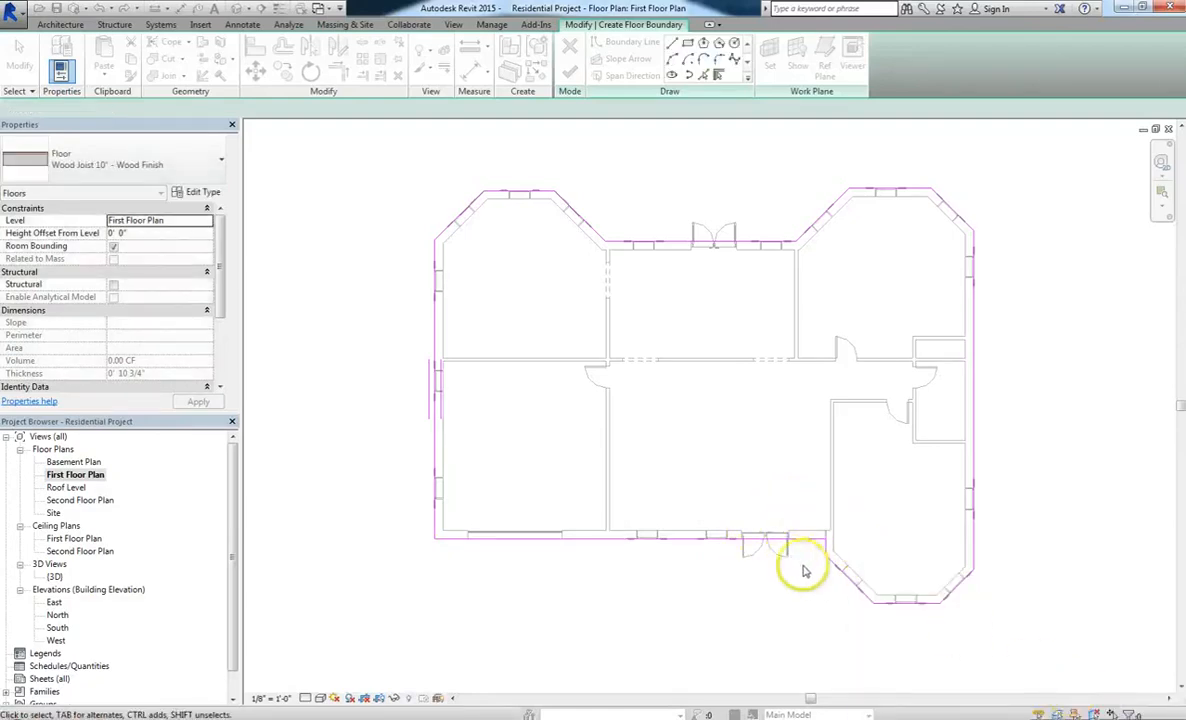
# Step: Trim the front wall's boundary line and the southeast bay's short return line into a corner, and finish the floor
pyautogui.scroll(5, 829, 548)
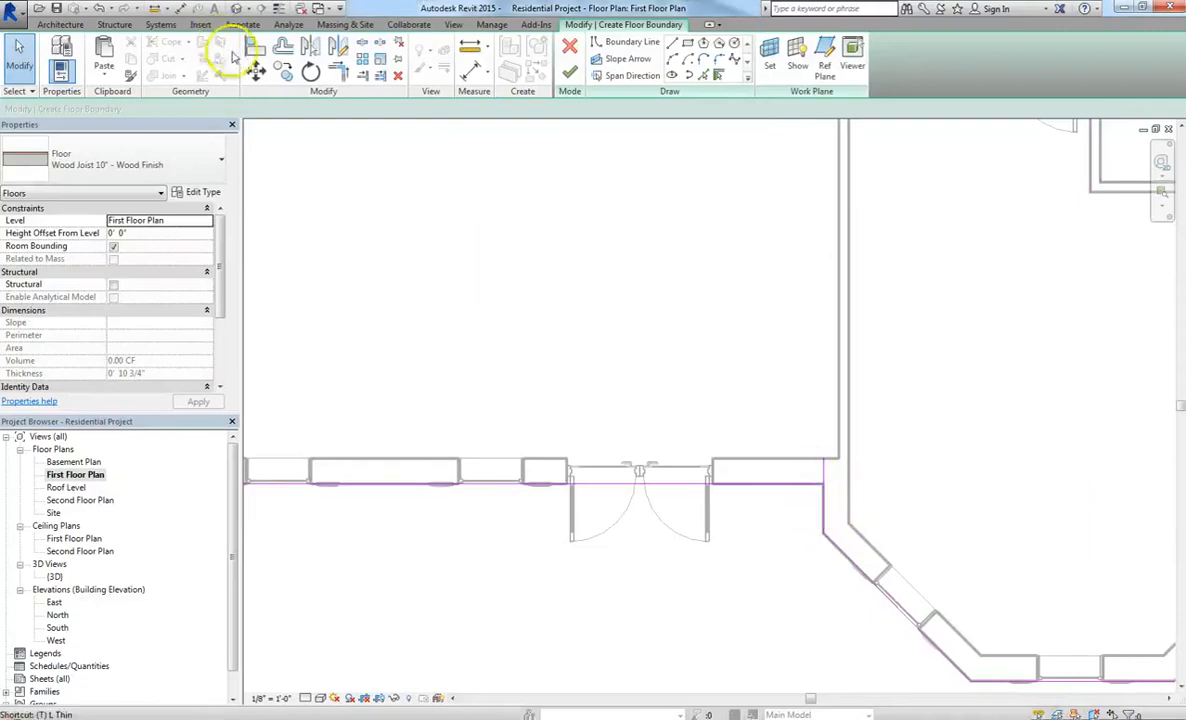
pyautogui.click(339, 75)
pyautogui.click(768, 483)
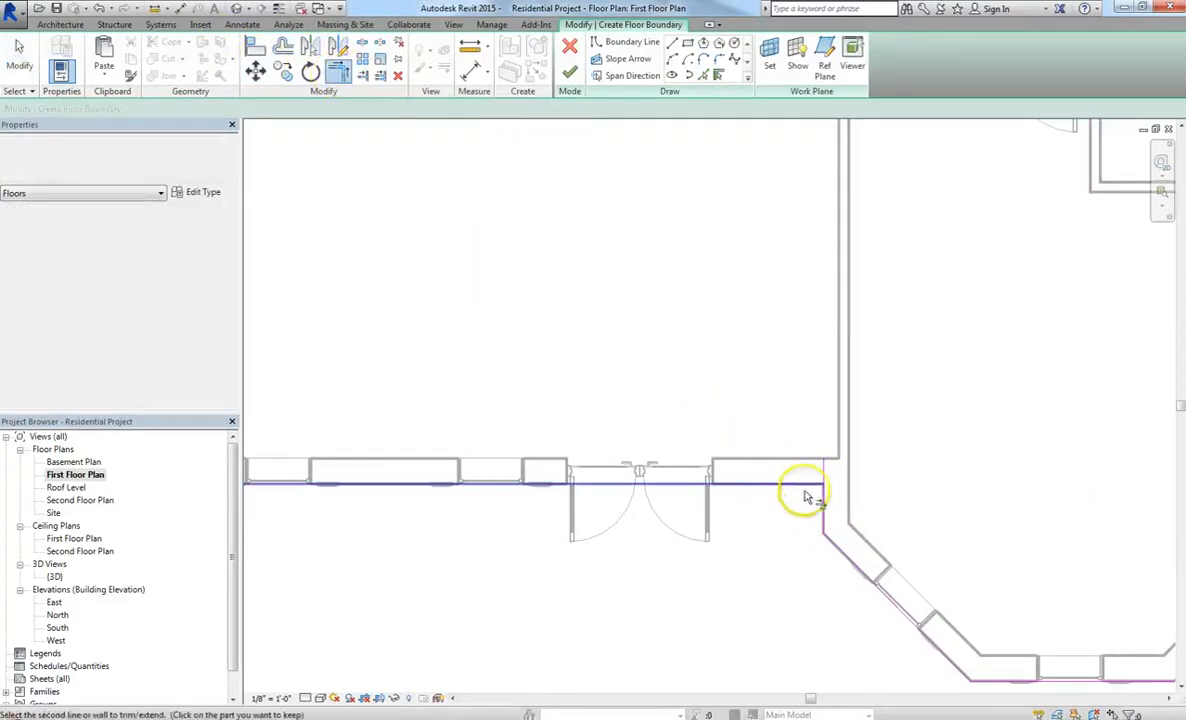
pyautogui.click(820, 512)
pyautogui.scroll(-1, 656, 320)
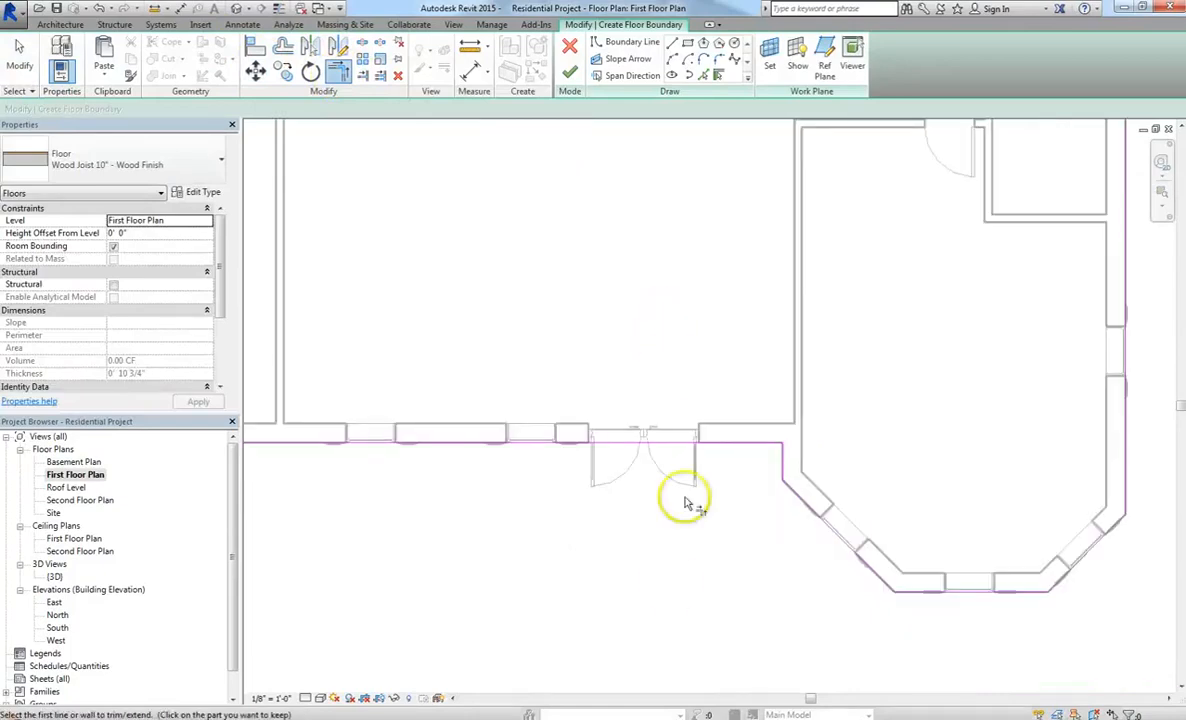
pyautogui.click(570, 68)
# Step: Open the default 3D view and select the new floor to examine how it fills the first level
pyautogui.scroll(-3, 786, 558)
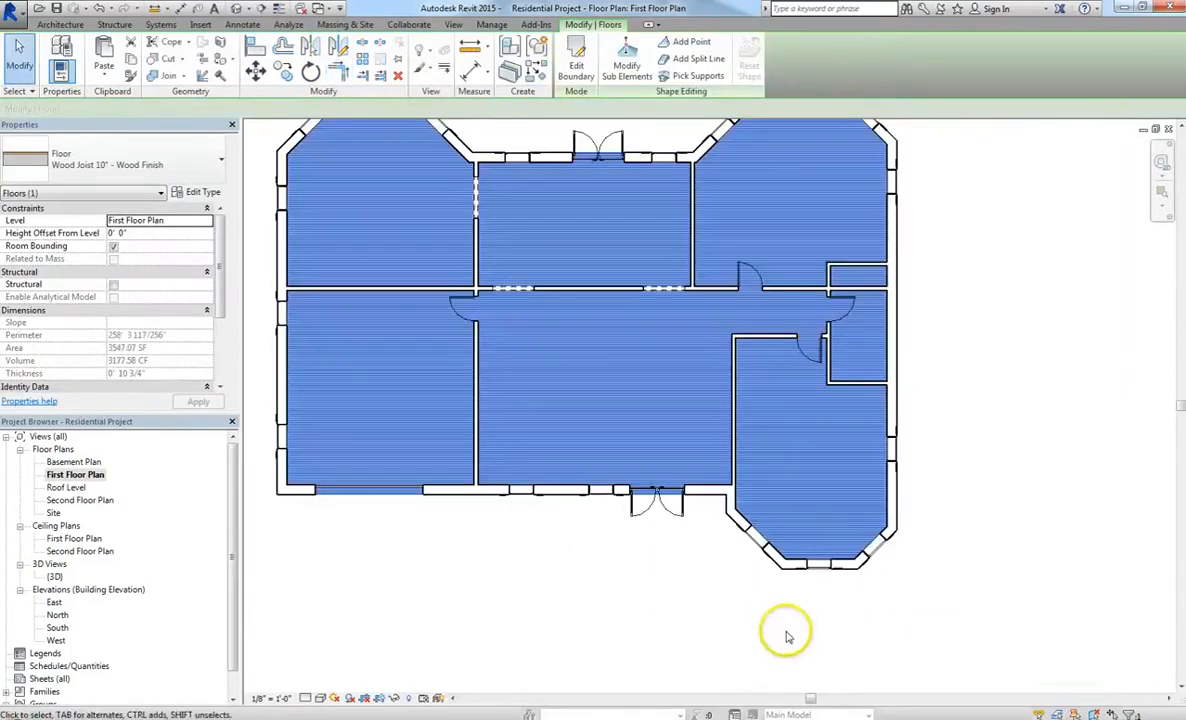
pyautogui.moveTo(662, 548); pyautogui.dragTo(645, 546, button='middle')
pyautogui.scroll(3, 807, 463)
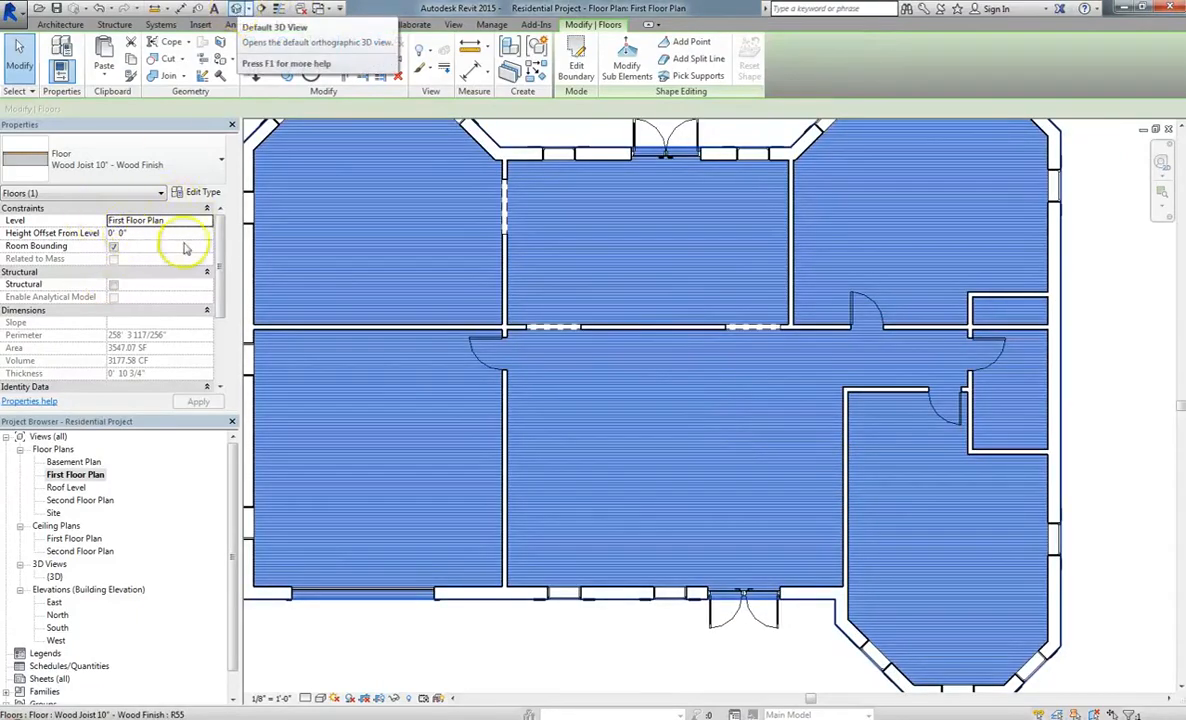
pyautogui.click(237, 9)
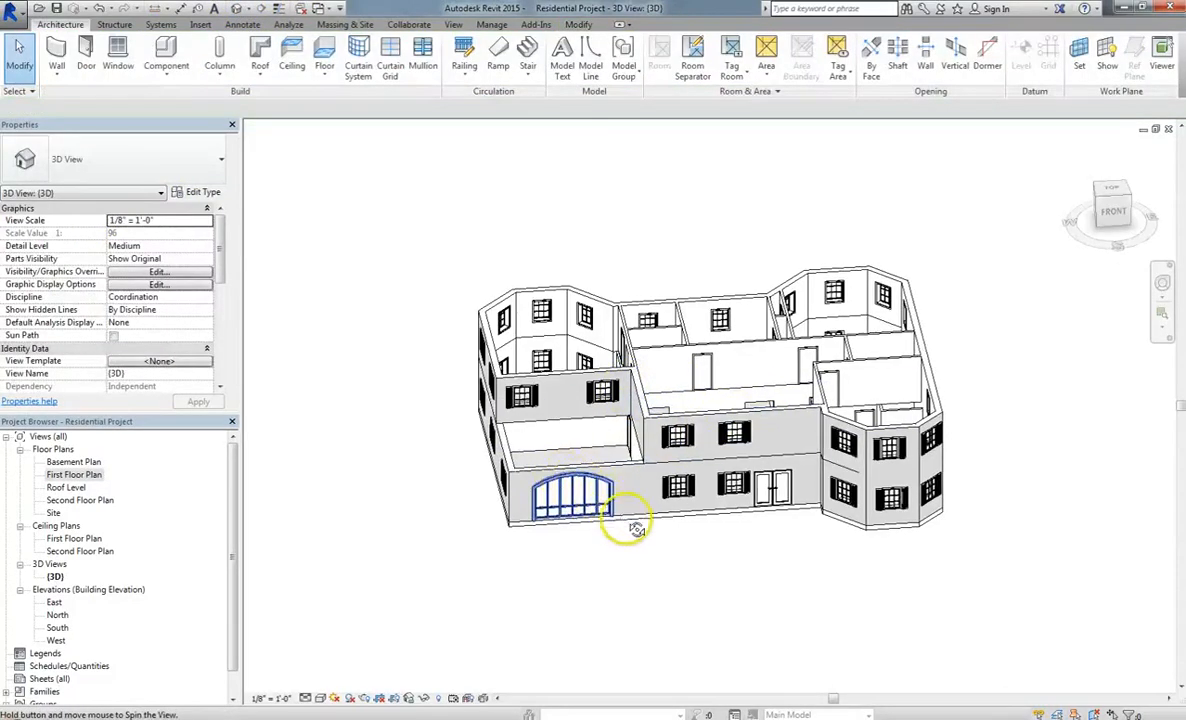
pyautogui.scroll(6, 643, 535)
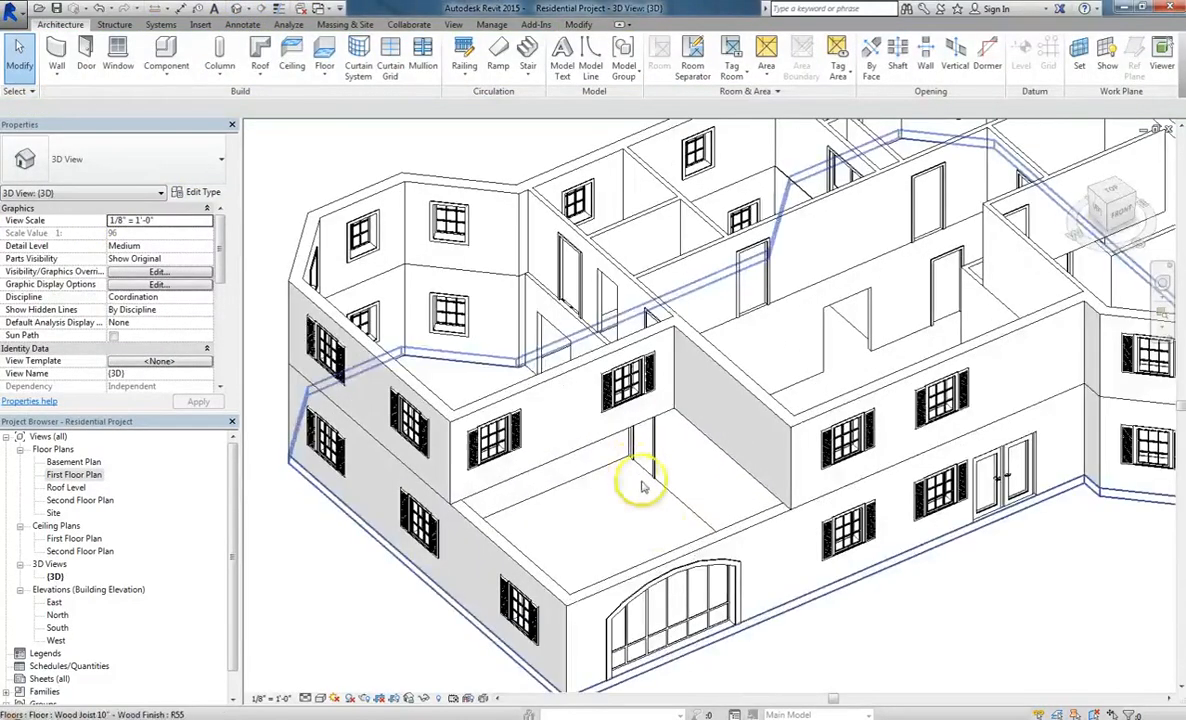
pyautogui.click(709, 642)
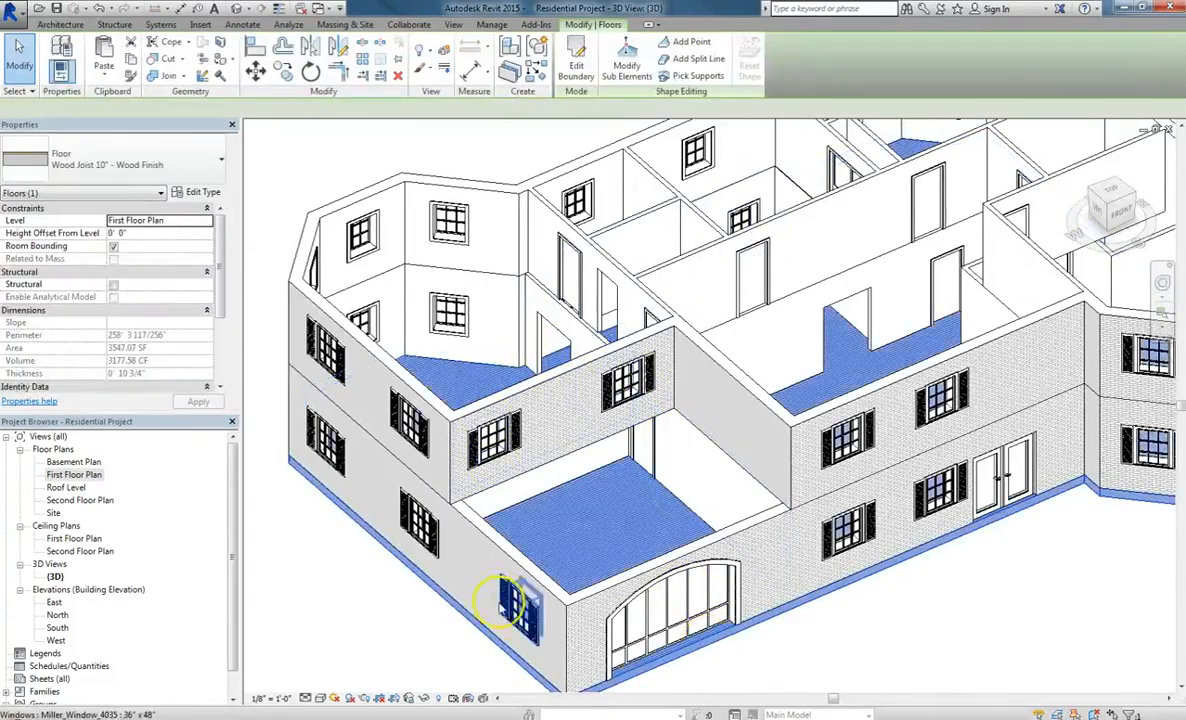
pyautogui.scroll(-2, 505, 608)
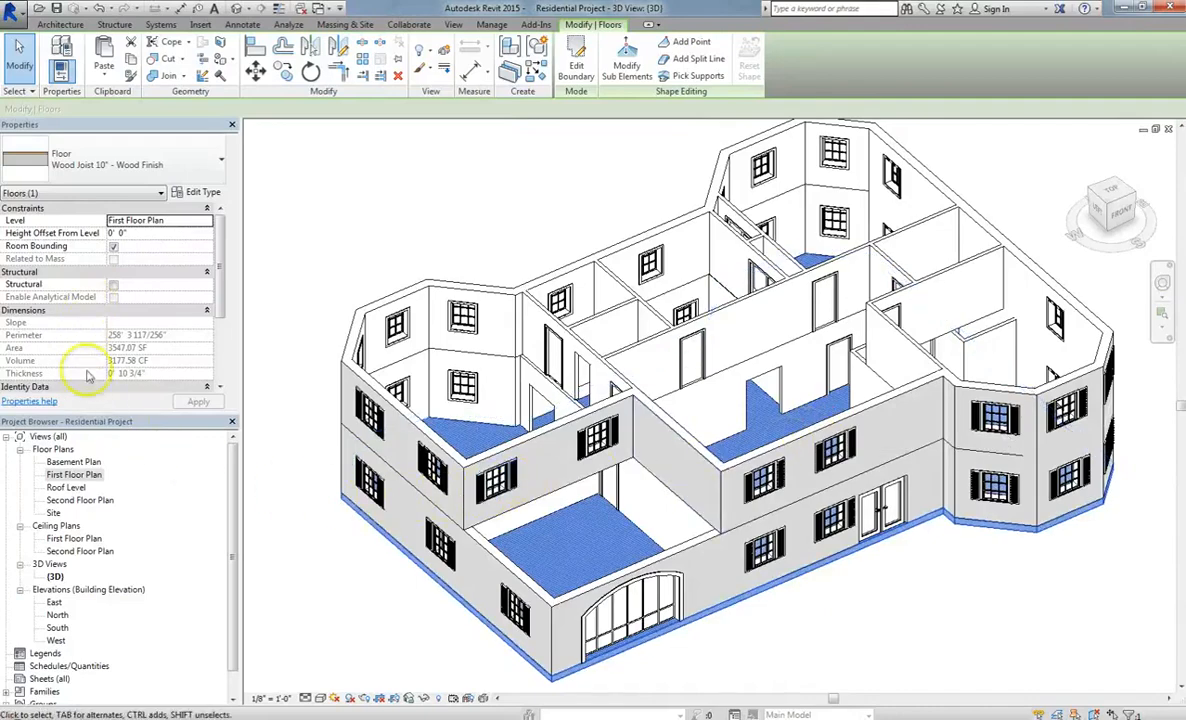
# Step: In the Second Floor Plan view, copy the selected floor and try to paste it aligned to the Second Floor Plan level
pyautogui.doubleClick(86, 501)
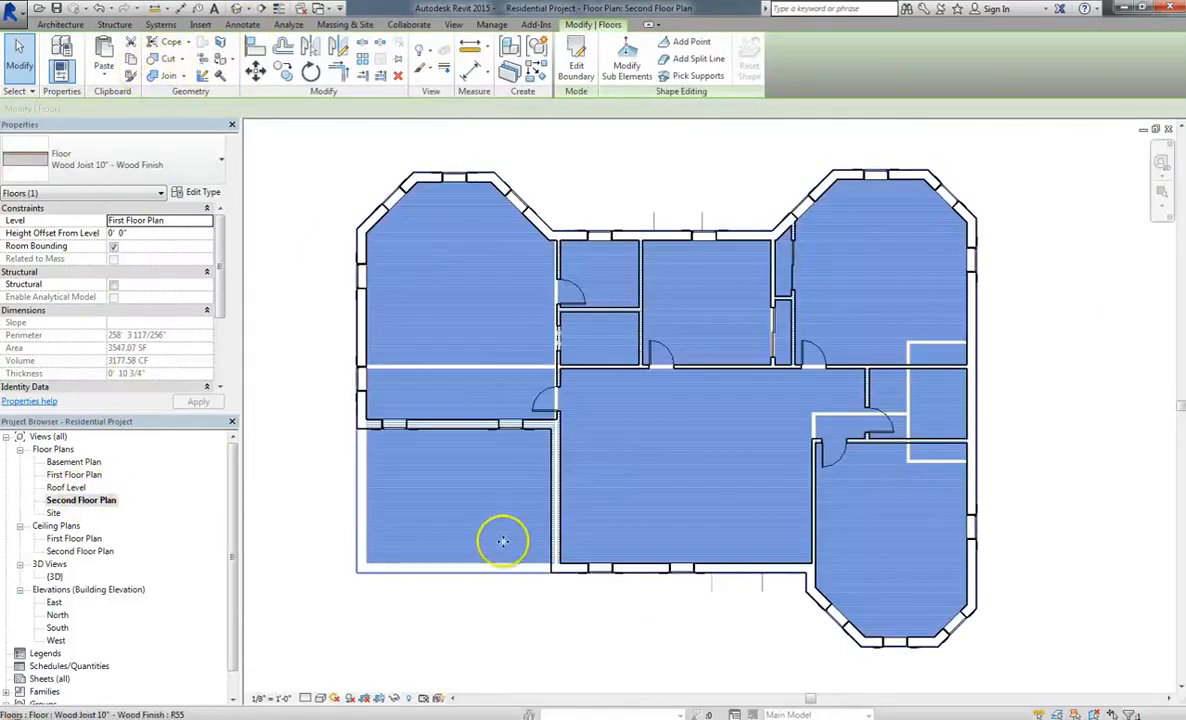
pyautogui.rightClick(497, 535)
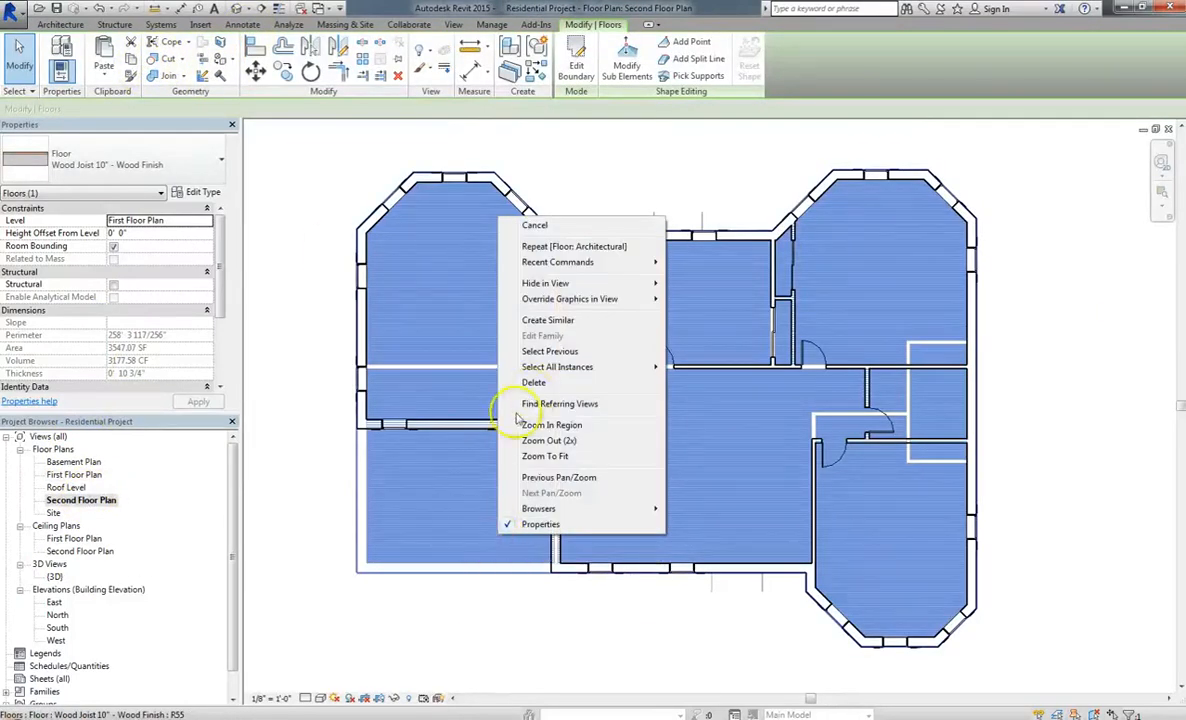
pyautogui.click(462, 488)
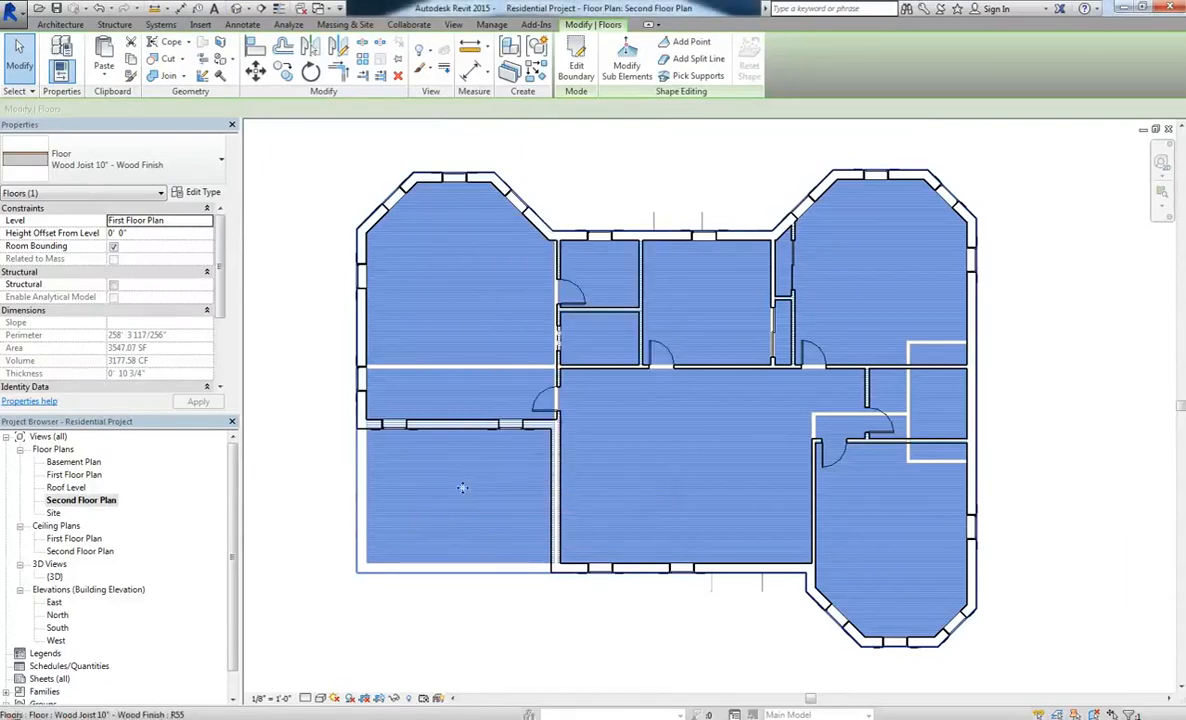
pyautogui.click(131, 57)
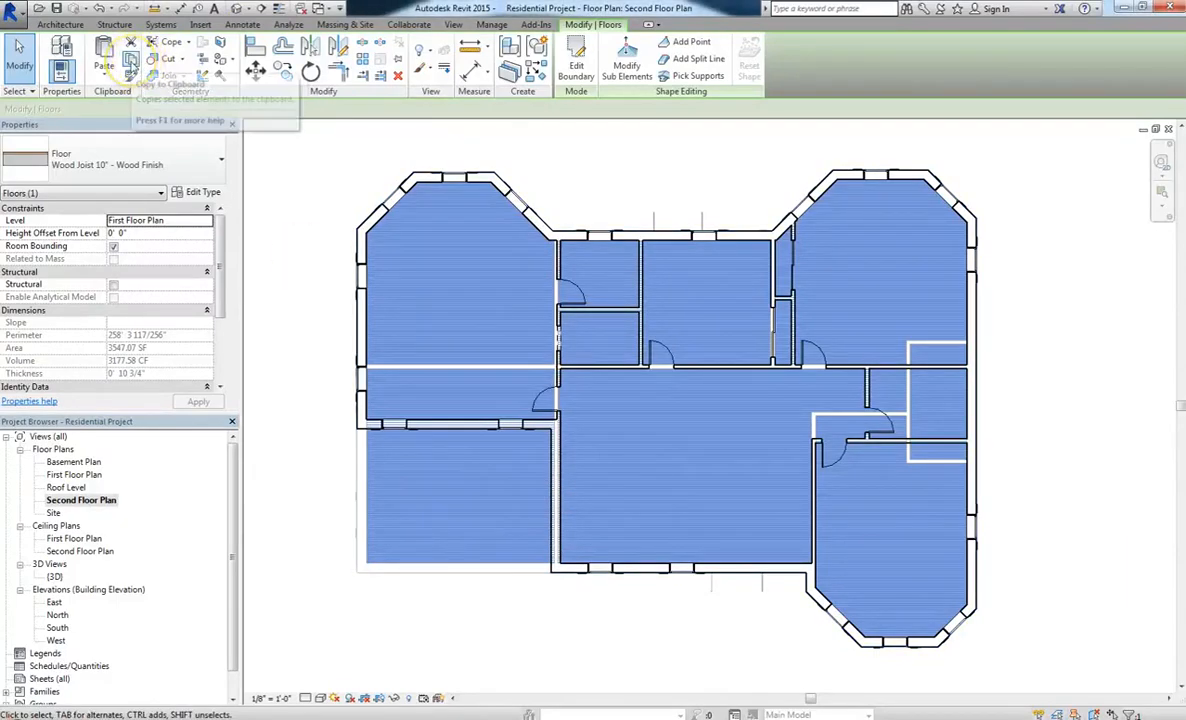
pyautogui.click(104, 76)
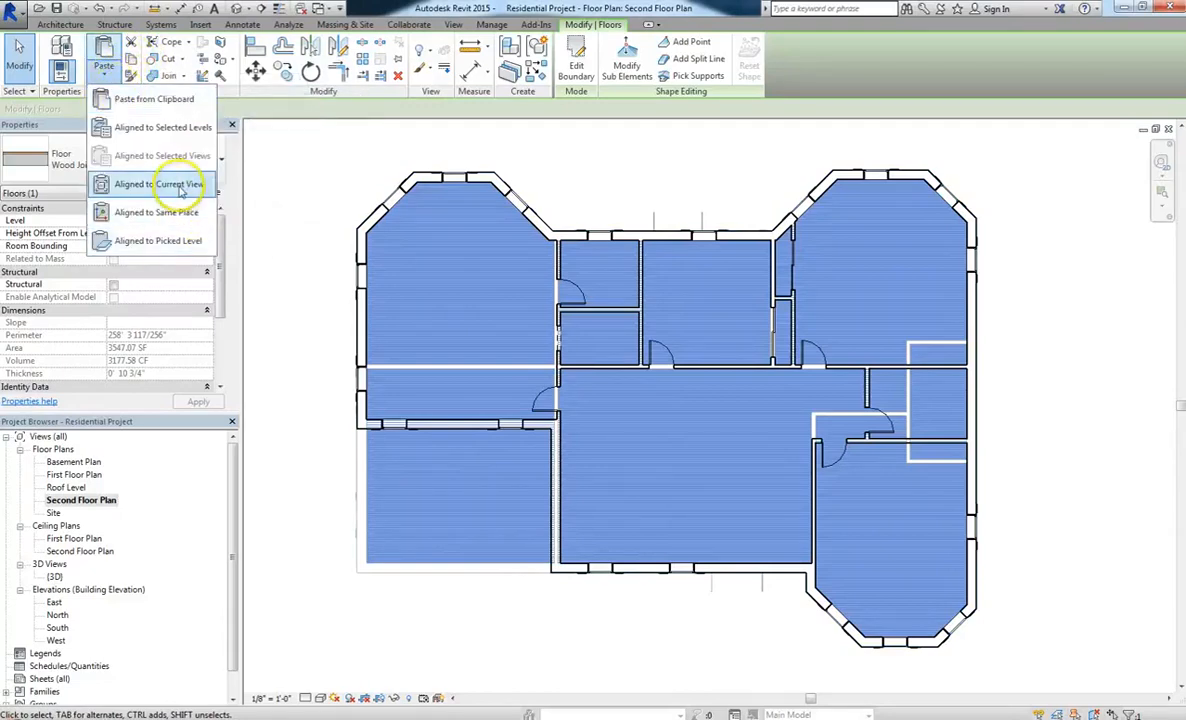
pyautogui.click(163, 128)
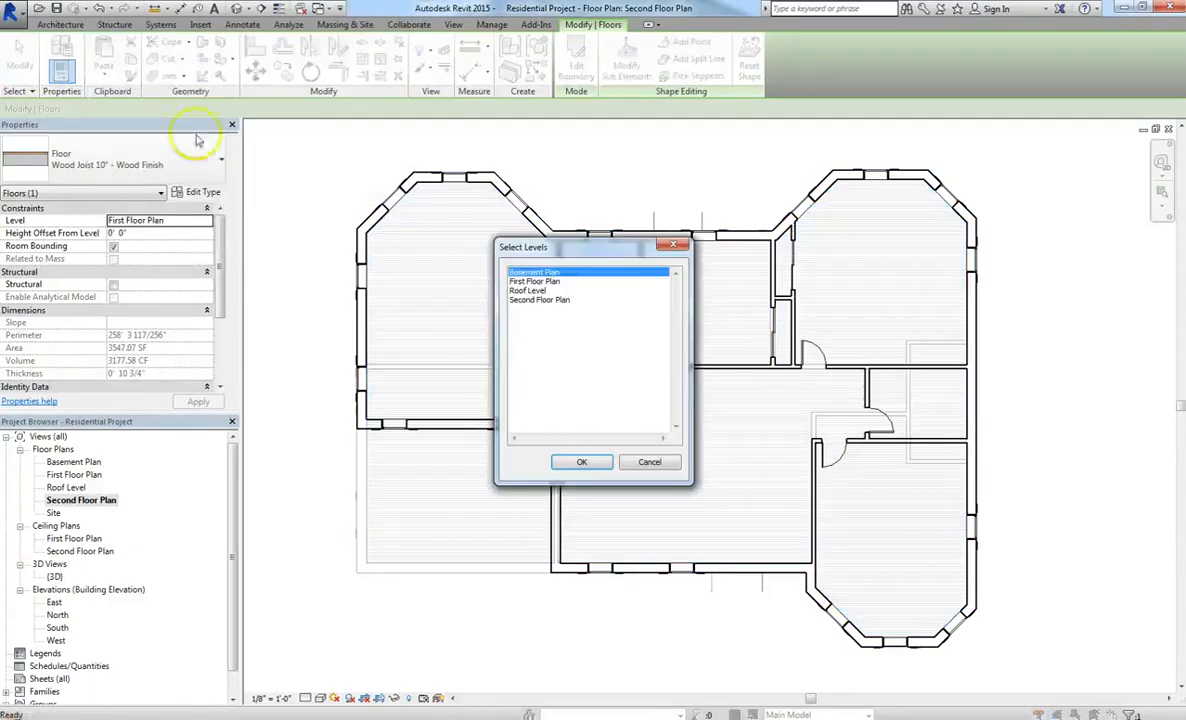
pyautogui.click(540, 300)
pyautogui.click(579, 461)
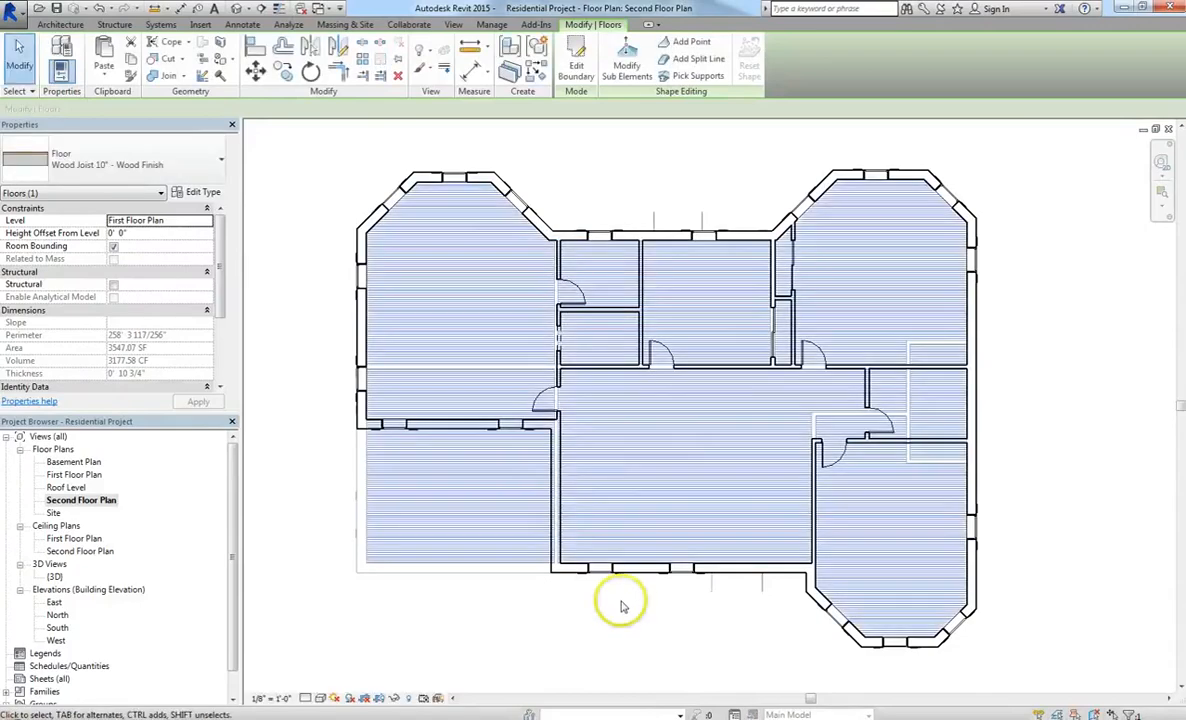
# Step: In the default 3D view, copy the first-level floor and paste it aligned to the Second Floor Plan level
pyautogui.click(238, 10)
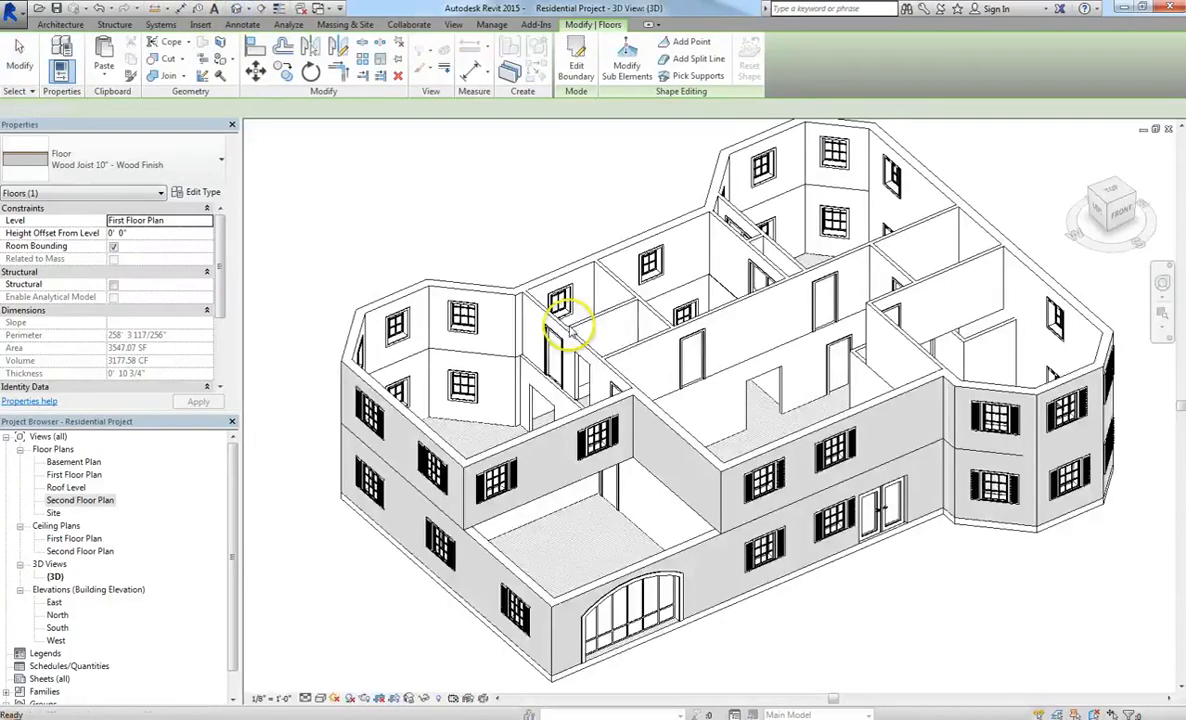
pyautogui.scroll(3, 600, 545)
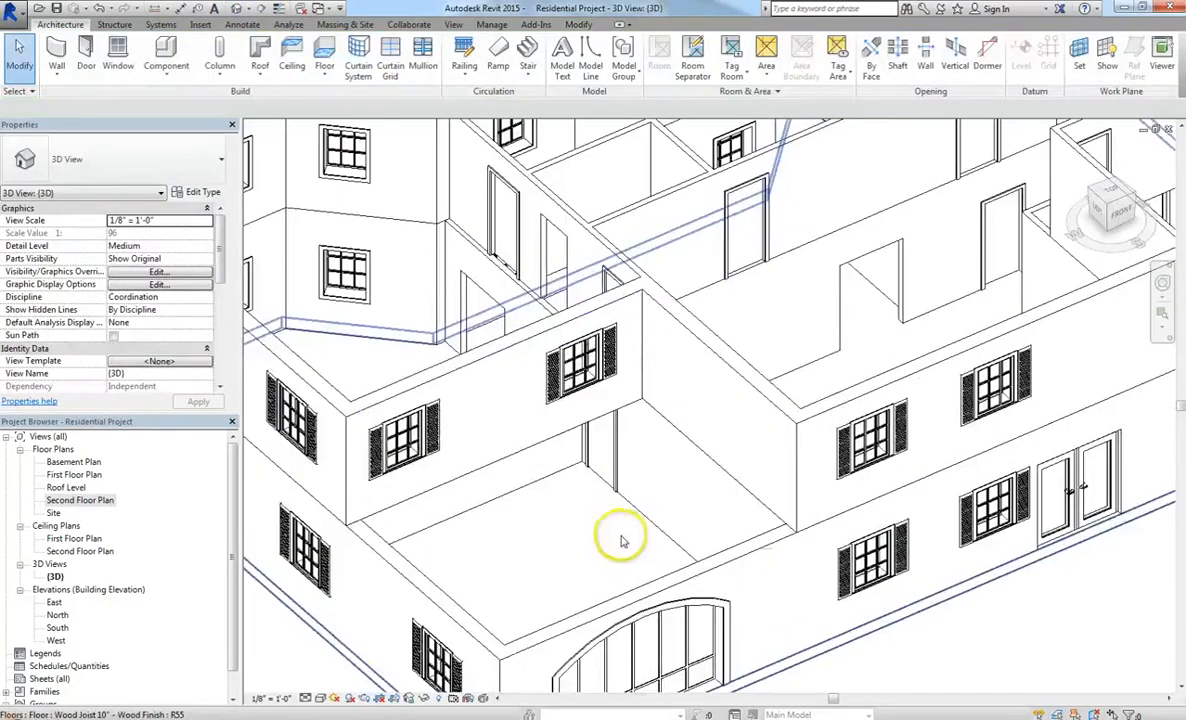
pyautogui.scroll(1, 855, 333)
pyautogui.click(830, 334)
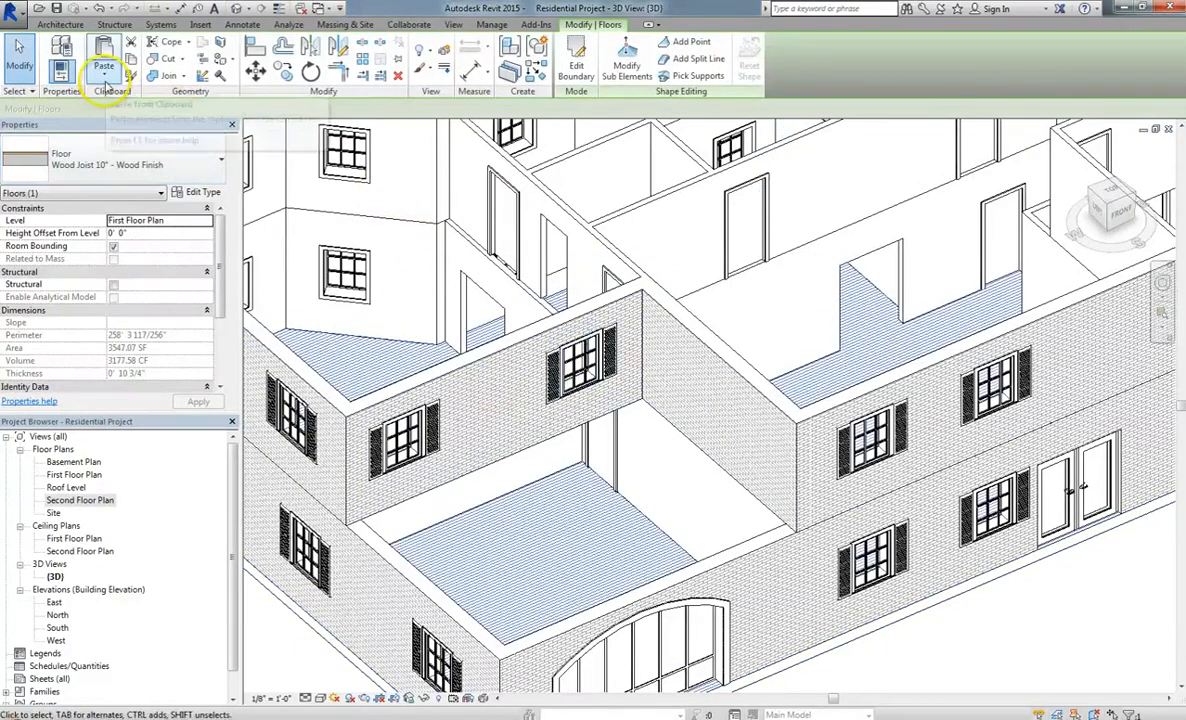
pyautogui.press('Escape')
pyautogui.click(577, 556)
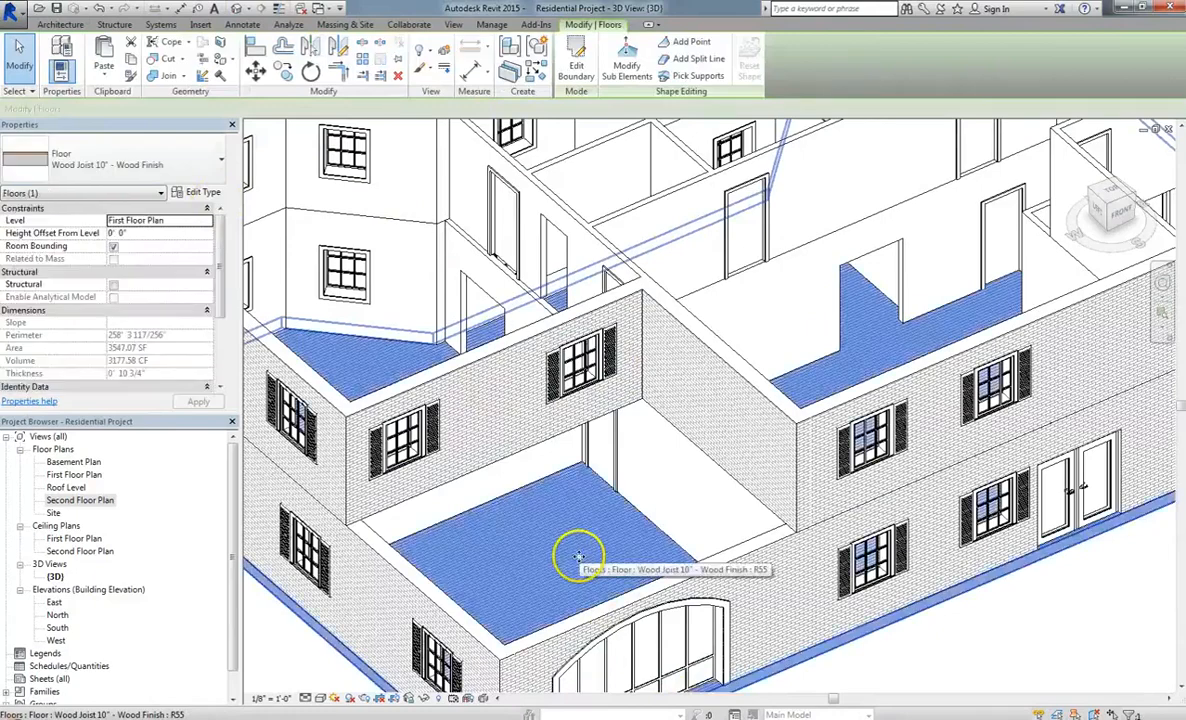
pyautogui.click(104, 70)
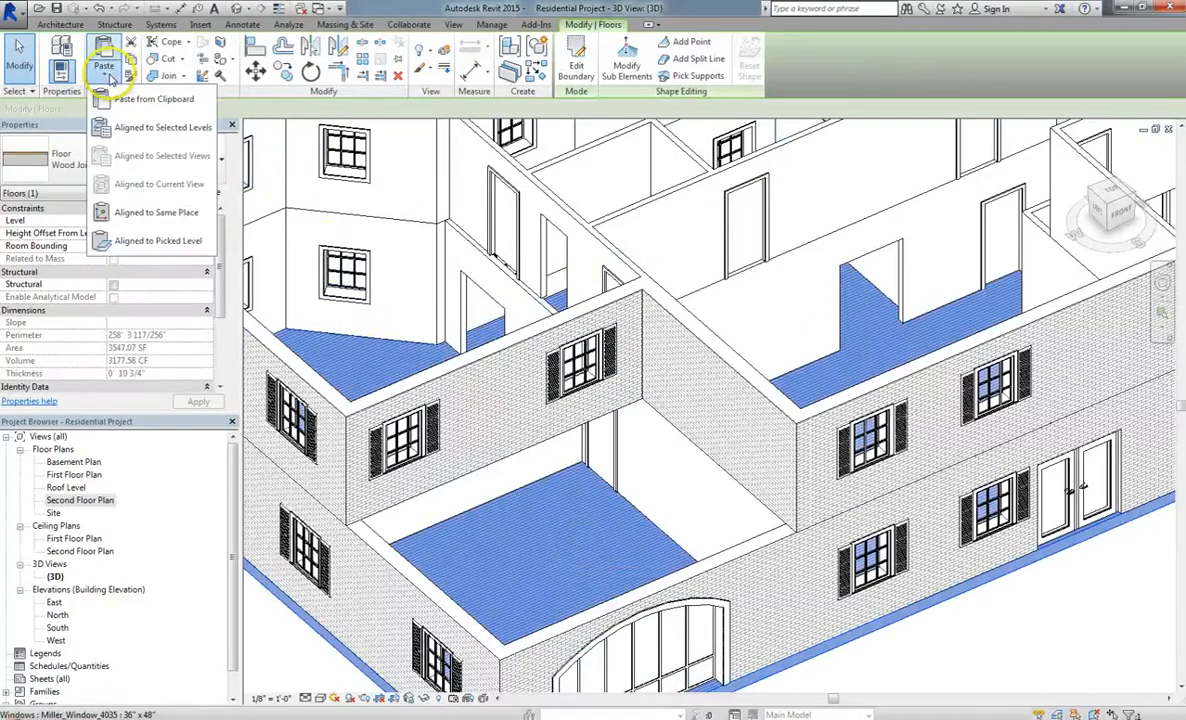
pyautogui.click(164, 130)
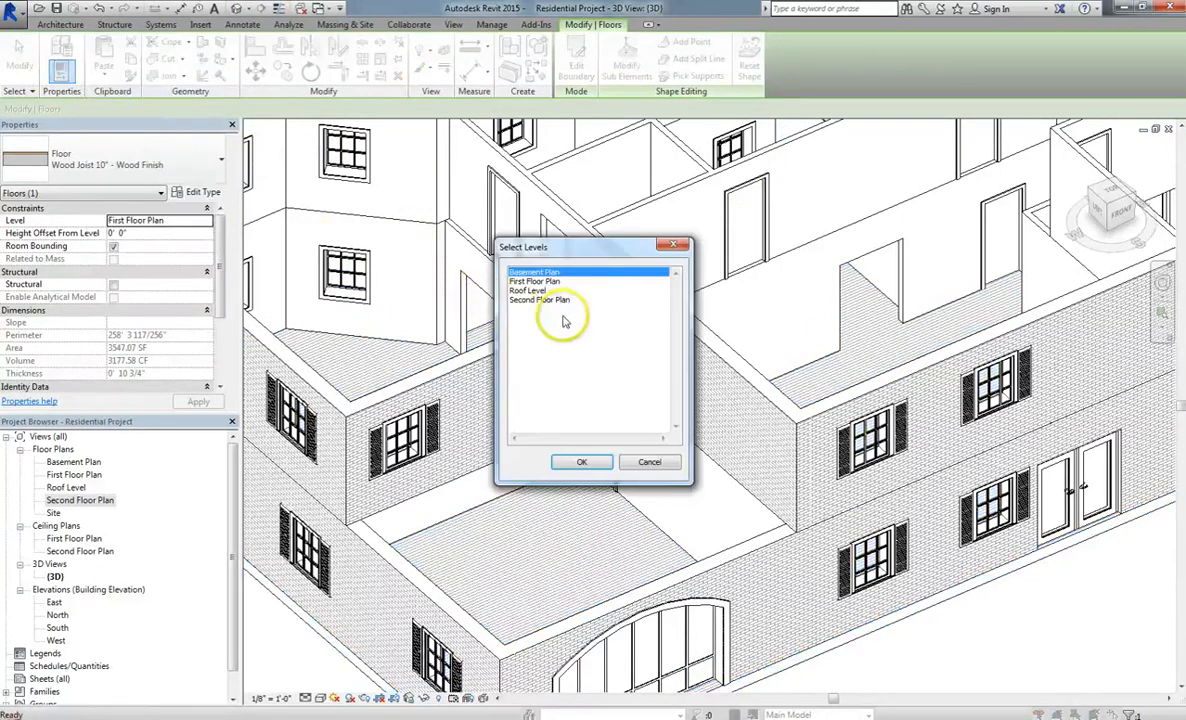
pyautogui.click(563, 301)
pyautogui.click(581, 462)
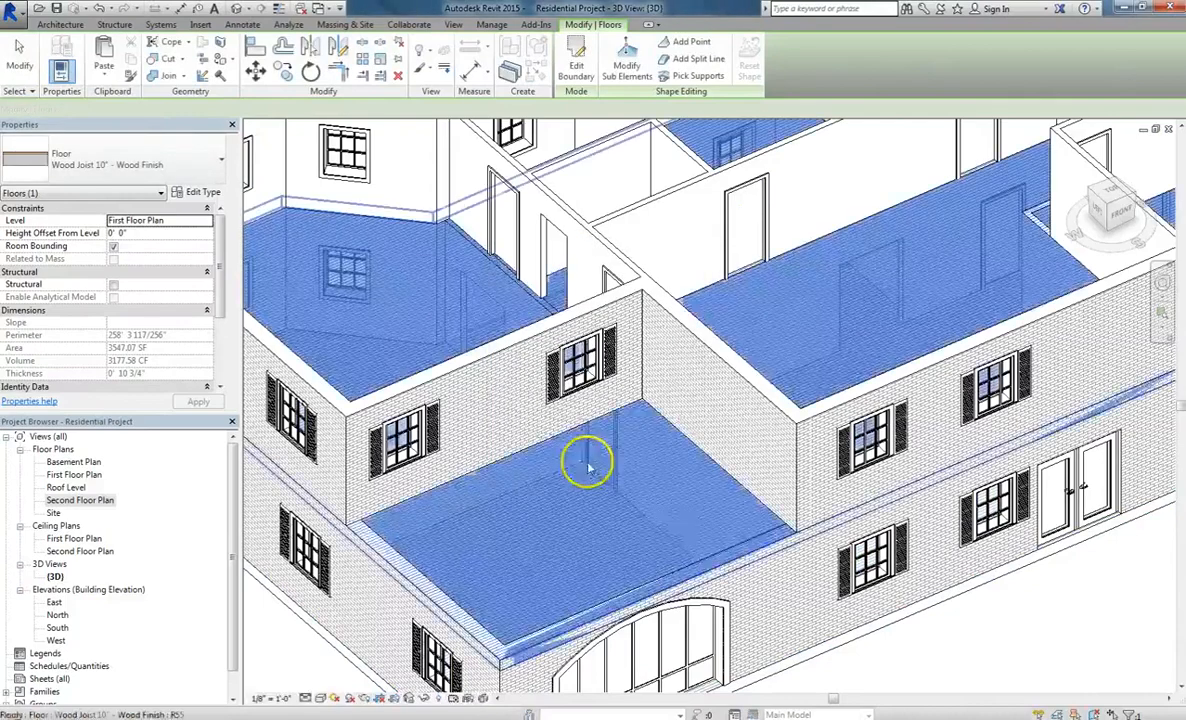
pyautogui.scroll(-3, 735, 570)
pyautogui.press('Escape')
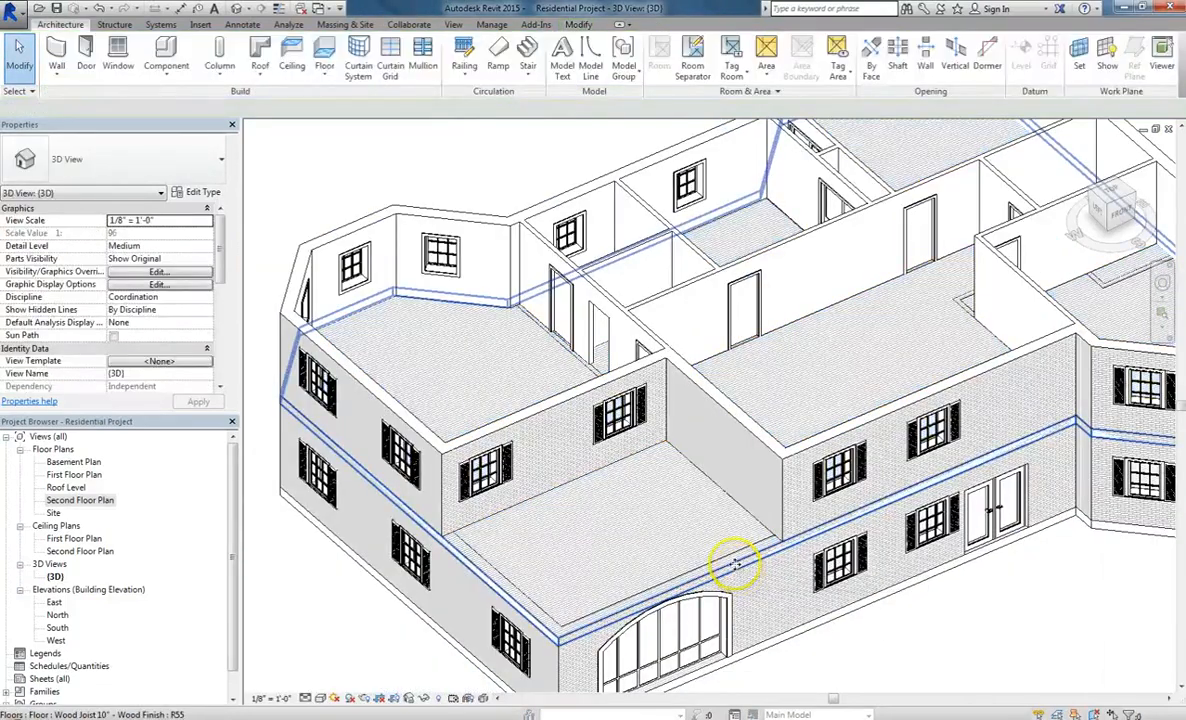
# Step: Select the copied floor and open its boundary for editing in the Second Floor Plan view
pyautogui.click(735, 570)
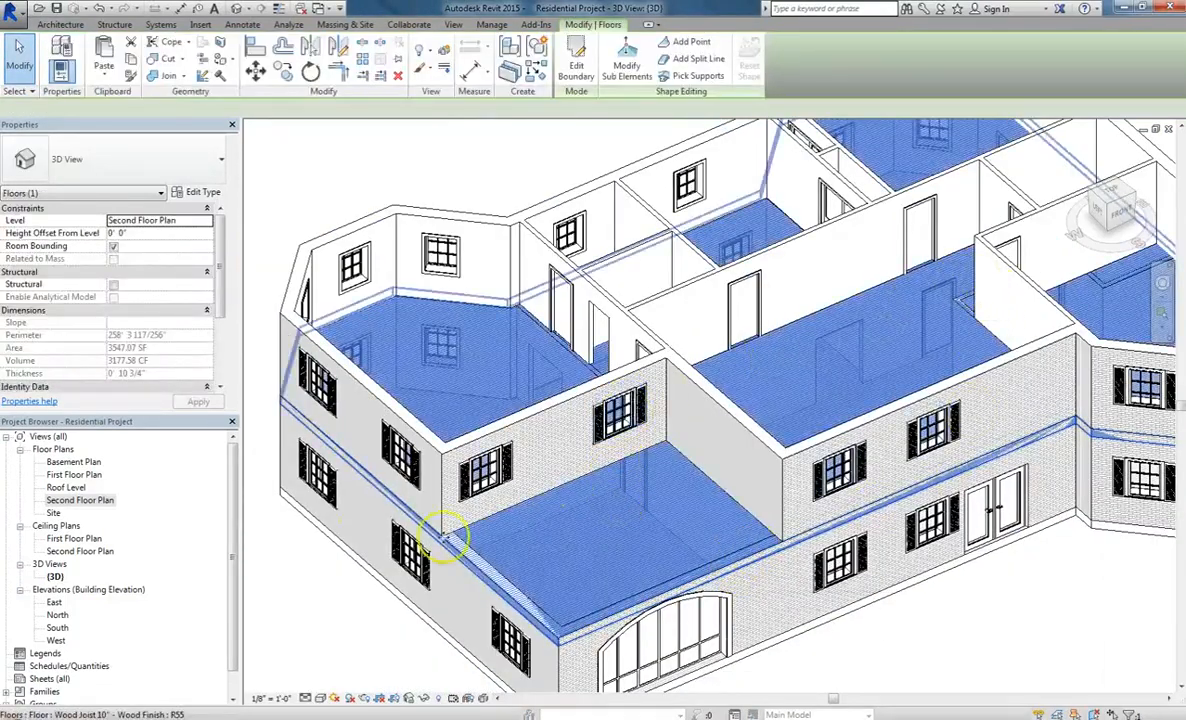
pyautogui.doubleClick(70, 500)
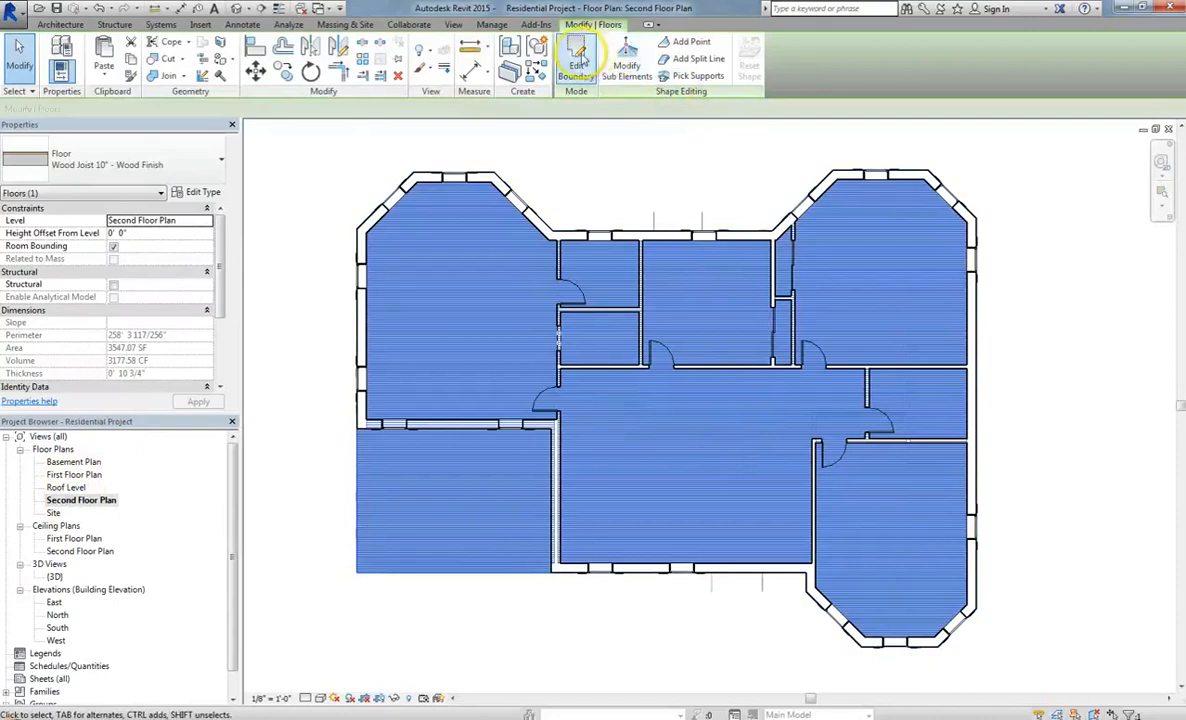
pyautogui.click(576, 68)
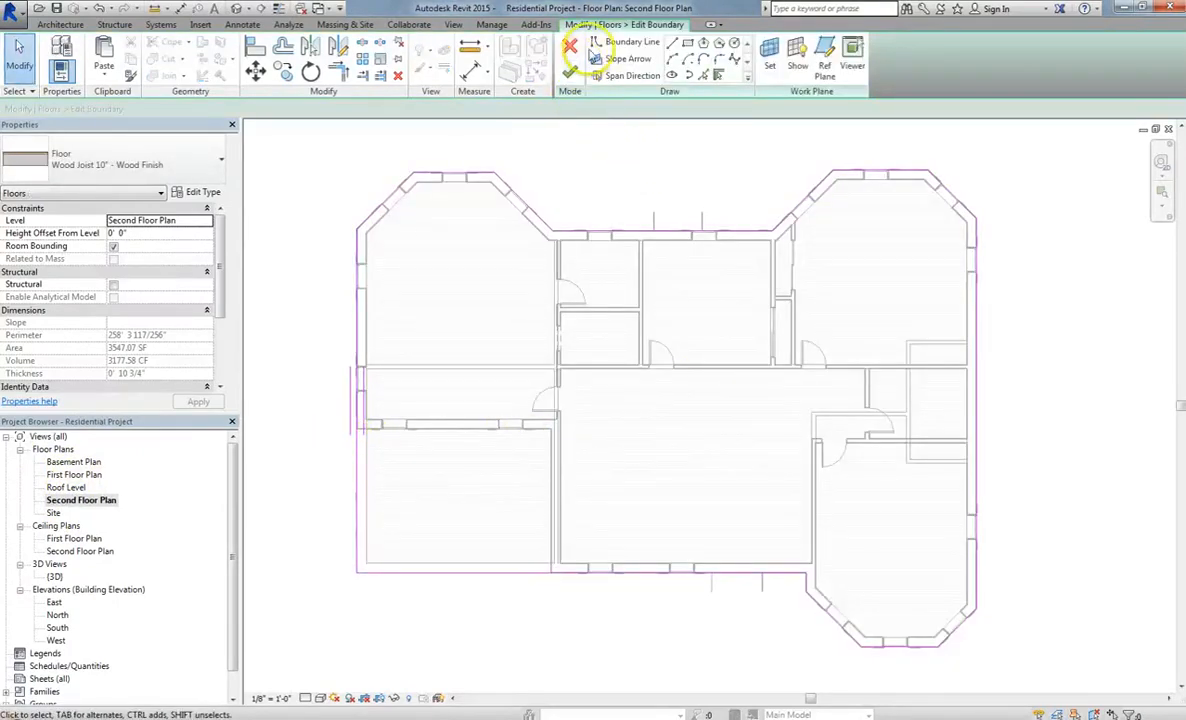
# Step: Draw boundary lines along the northwest wing's south wall to the southeast room's partition, and down it to the bay's return line
pyautogui.click(673, 44)
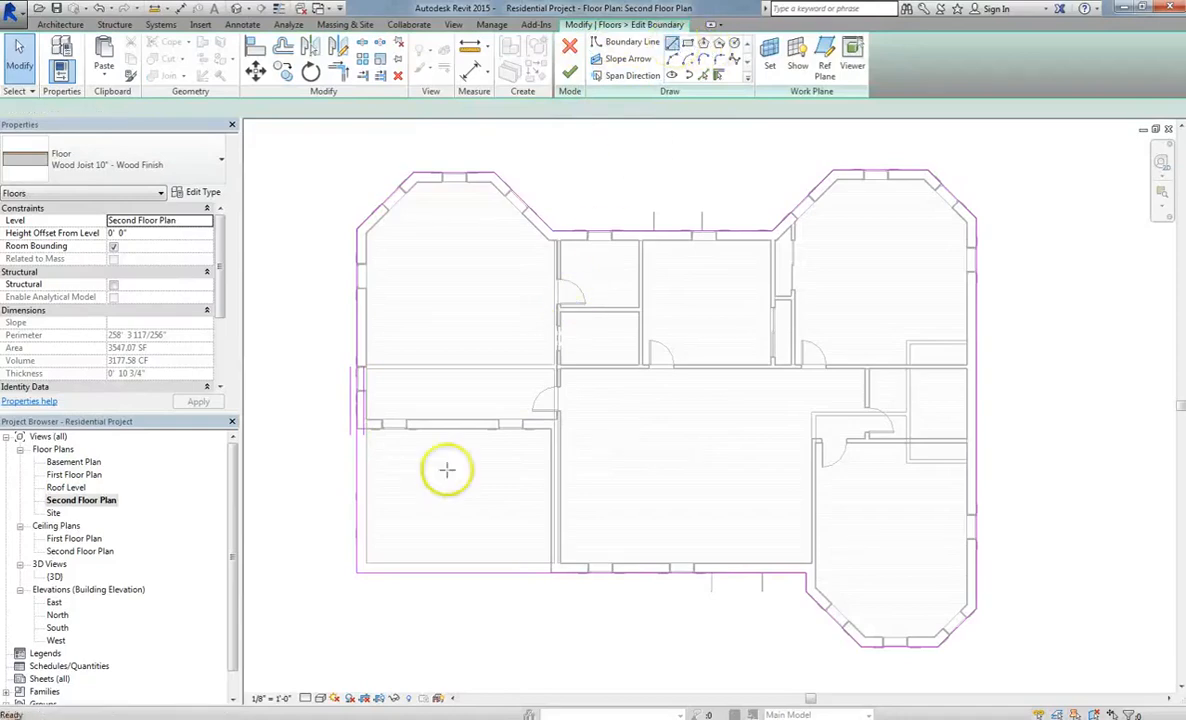
pyautogui.click(357, 428)
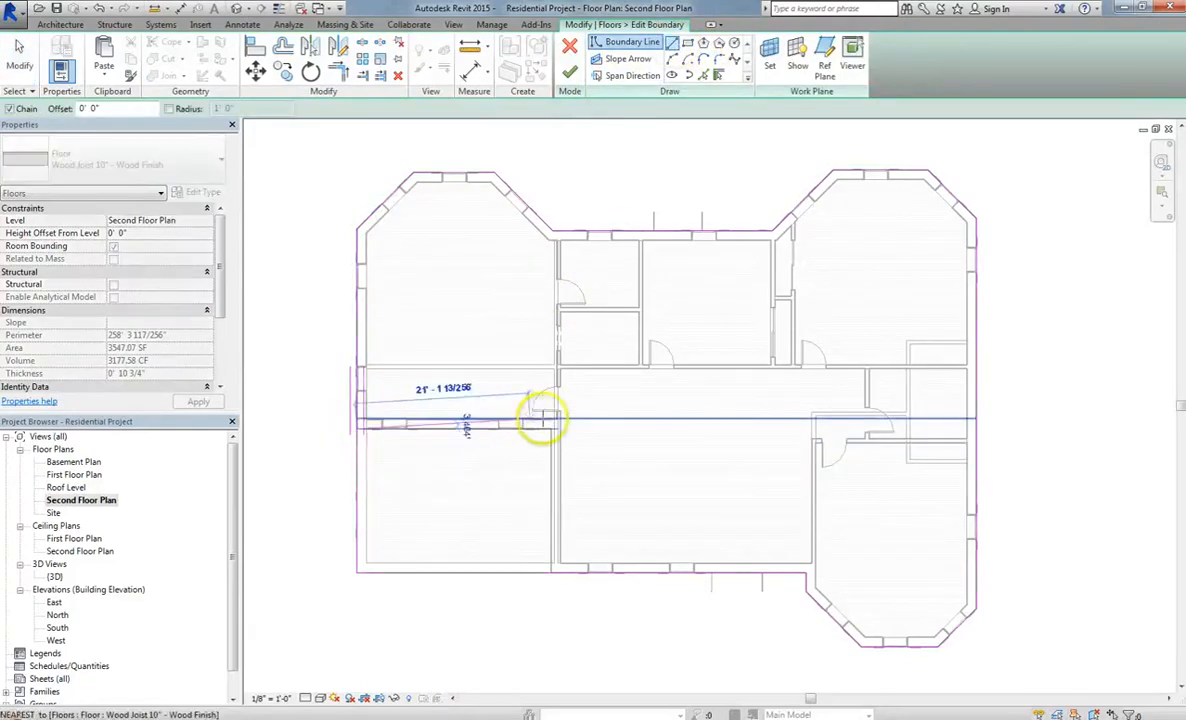
pyautogui.click(767, 428)
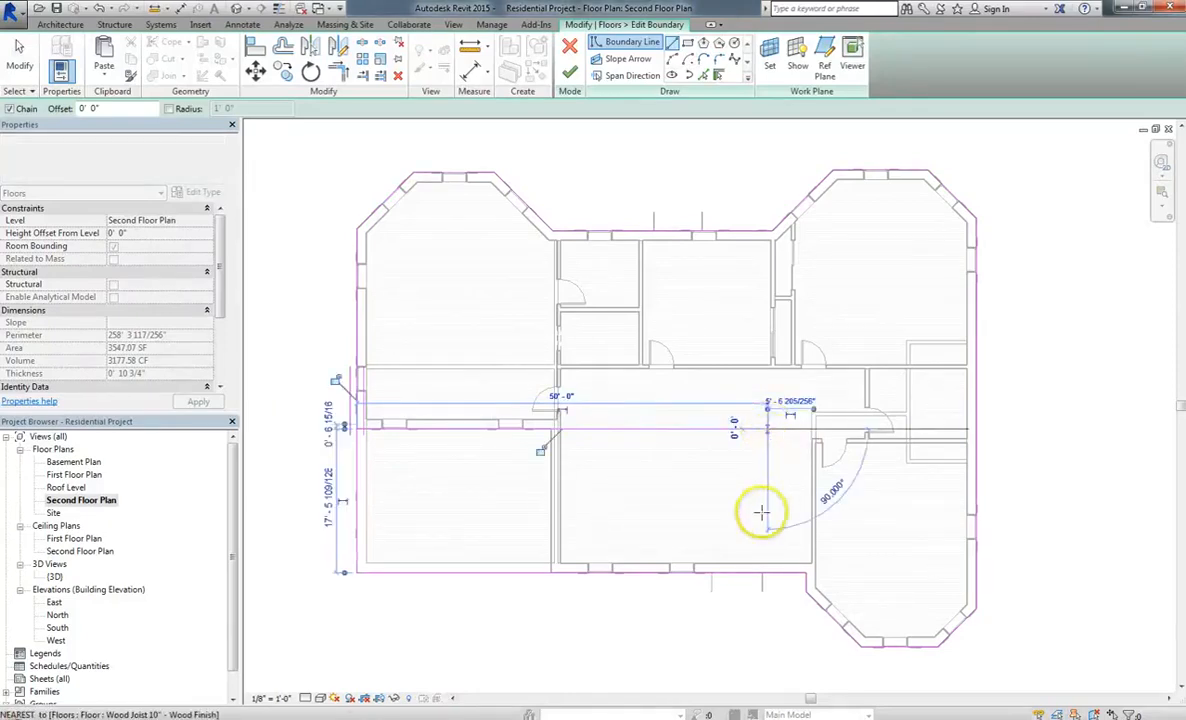
pyautogui.click(812, 428)
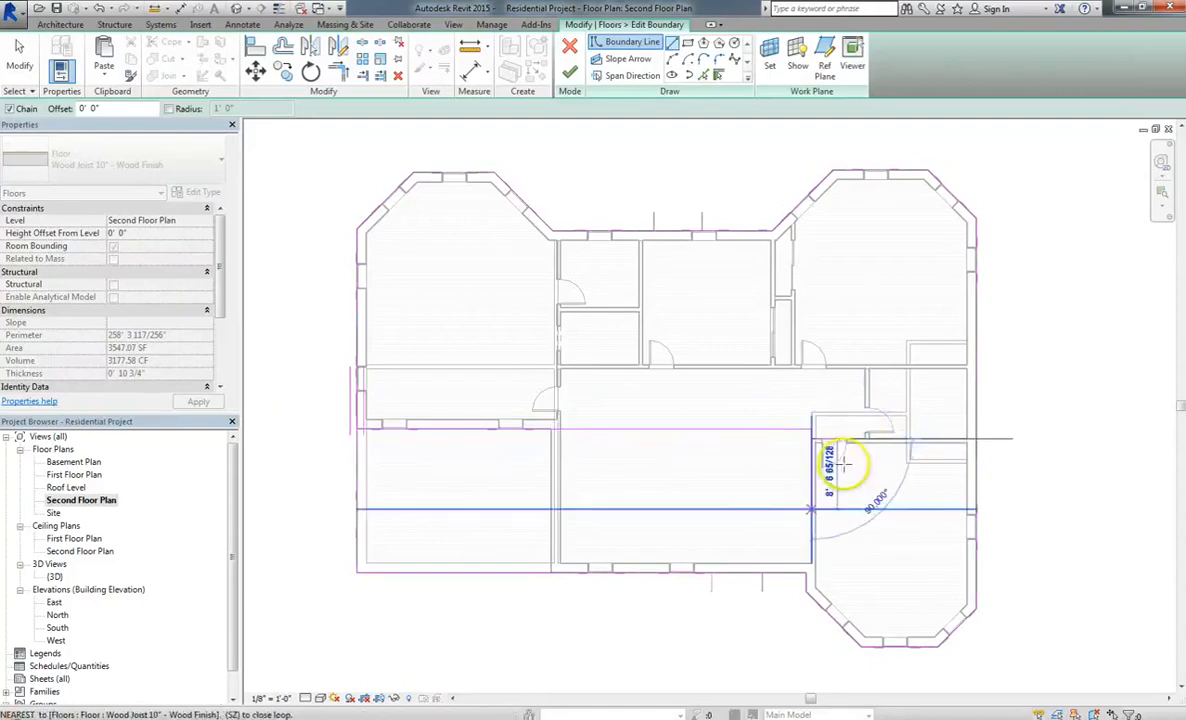
pyautogui.click(812, 564)
pyautogui.click(805, 563)
pyautogui.press('Escape')
pyautogui.scroll(4, 806, 585)
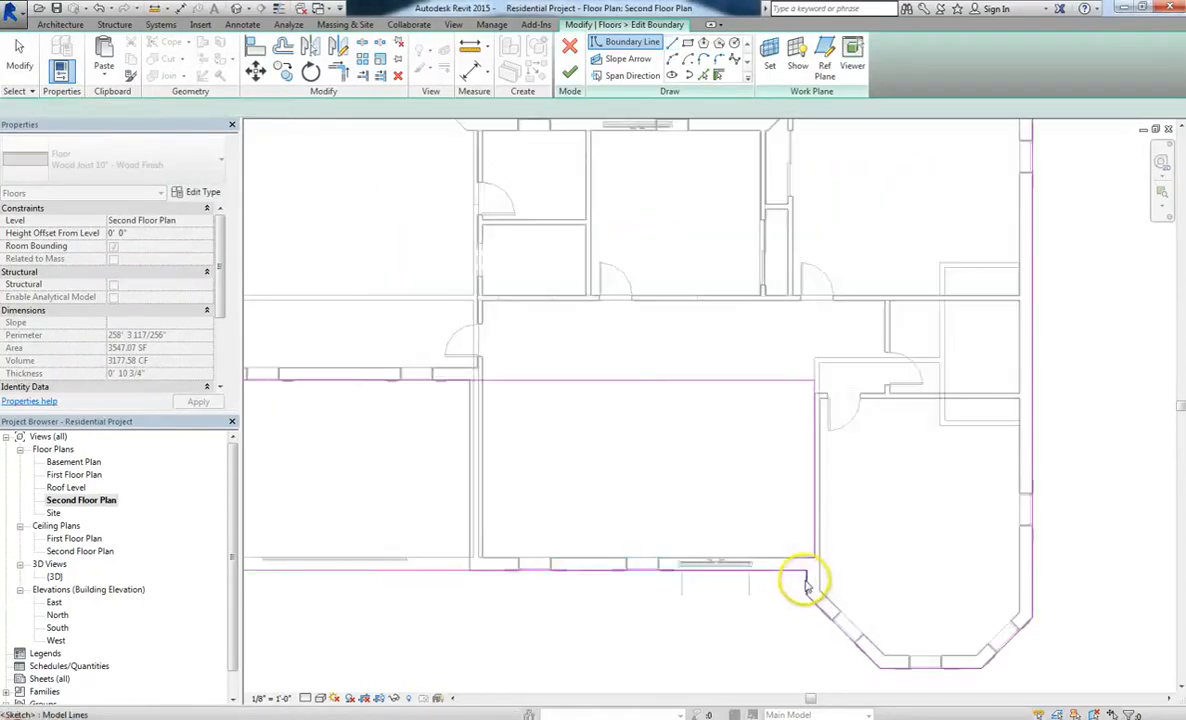
pyautogui.press('Escape')
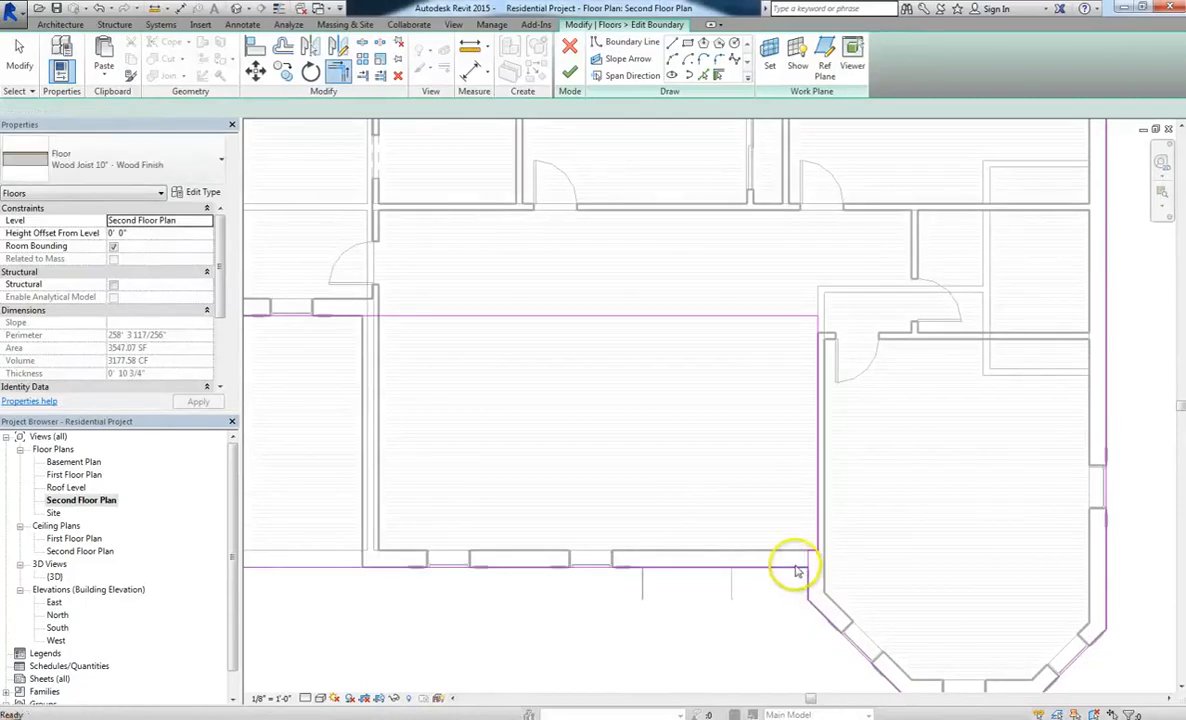
# Step: Delete the old boundary line along the front wall
pyautogui.scroll(-3, 810, 562)
pyautogui.click(797, 566)
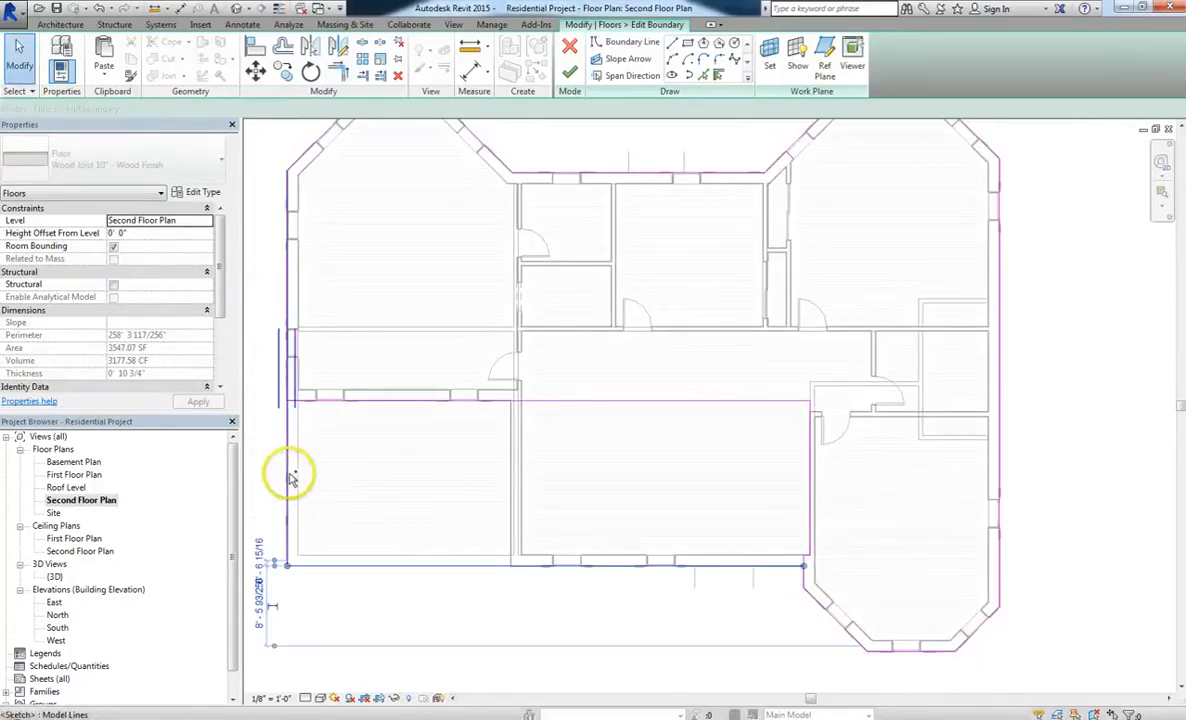
pyautogui.press('Delete')
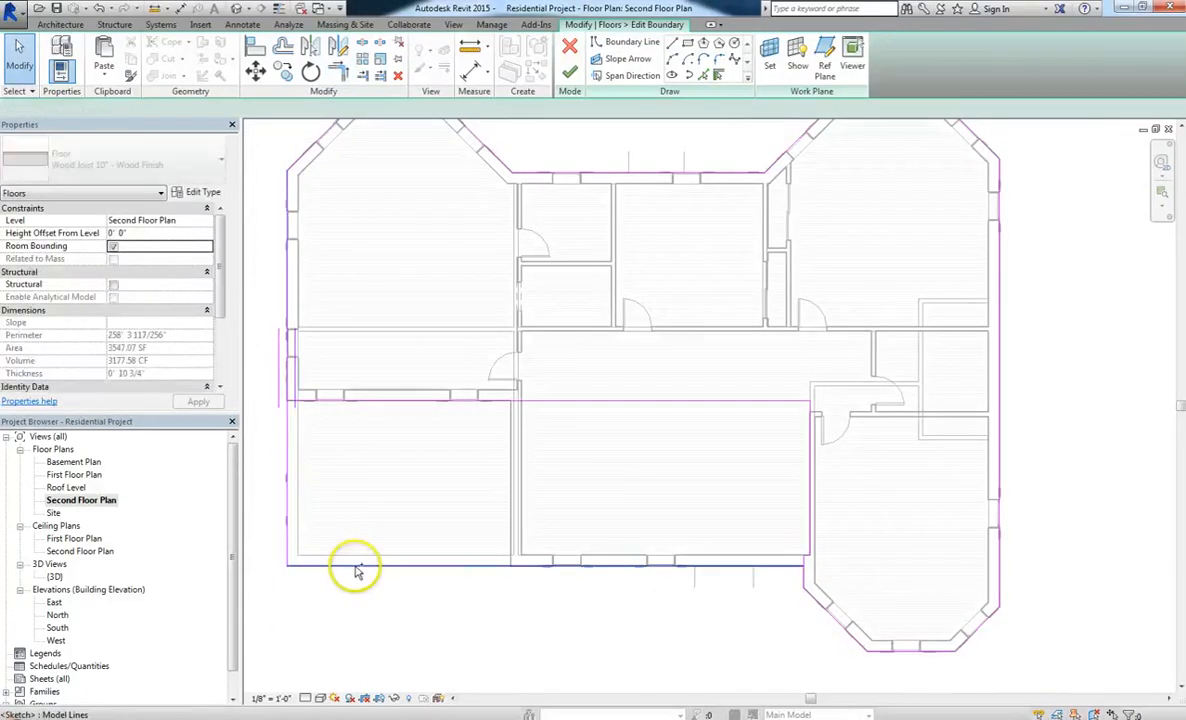
pyautogui.click(356, 569)
pyautogui.press('Delete')
# Step: Trim the west boundary line to a corner with the new horizontal line and finish the second-level floor
pyautogui.press('t')
pyautogui.press('r')
pyautogui.click(365, 401)
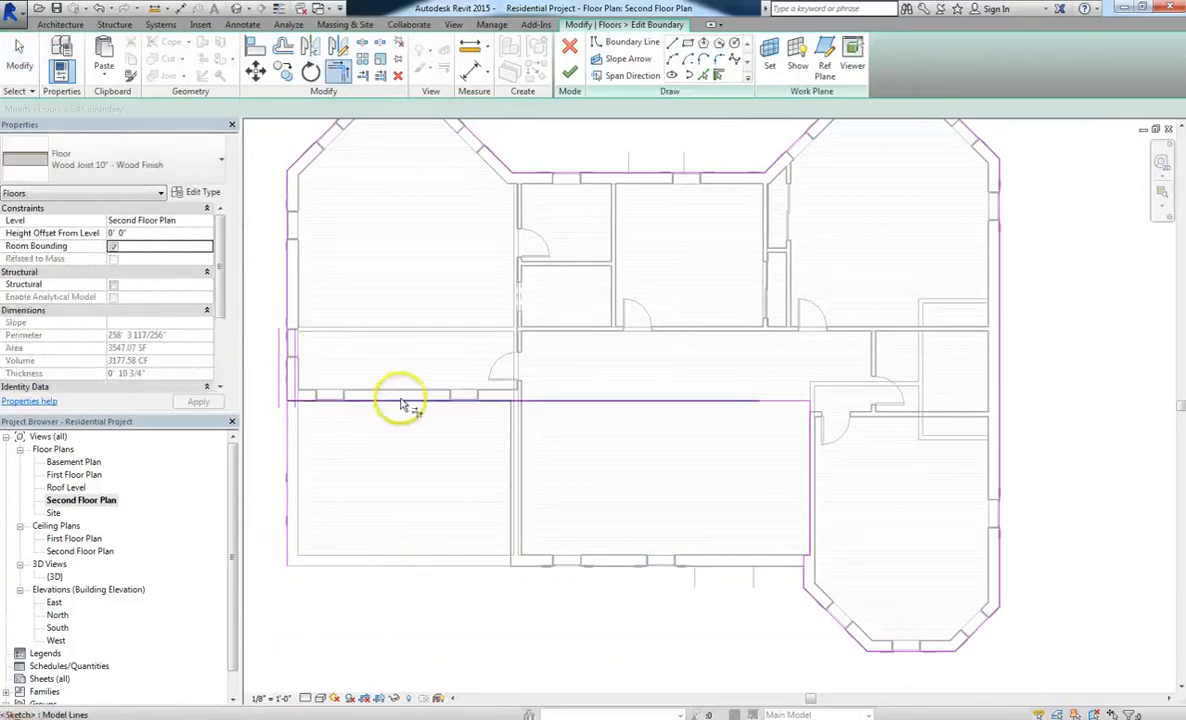
pyautogui.click(289, 342)
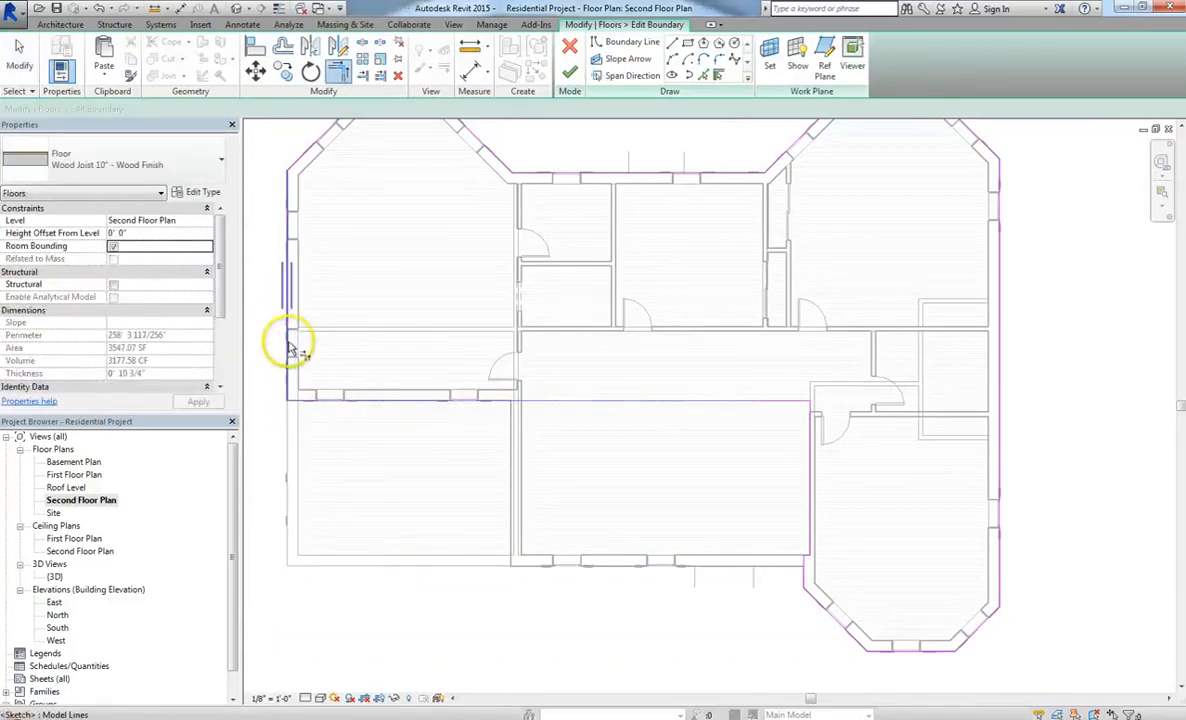
pyautogui.click(571, 74)
pyautogui.click(680, 377)
pyautogui.scroll(3, 760, 395)
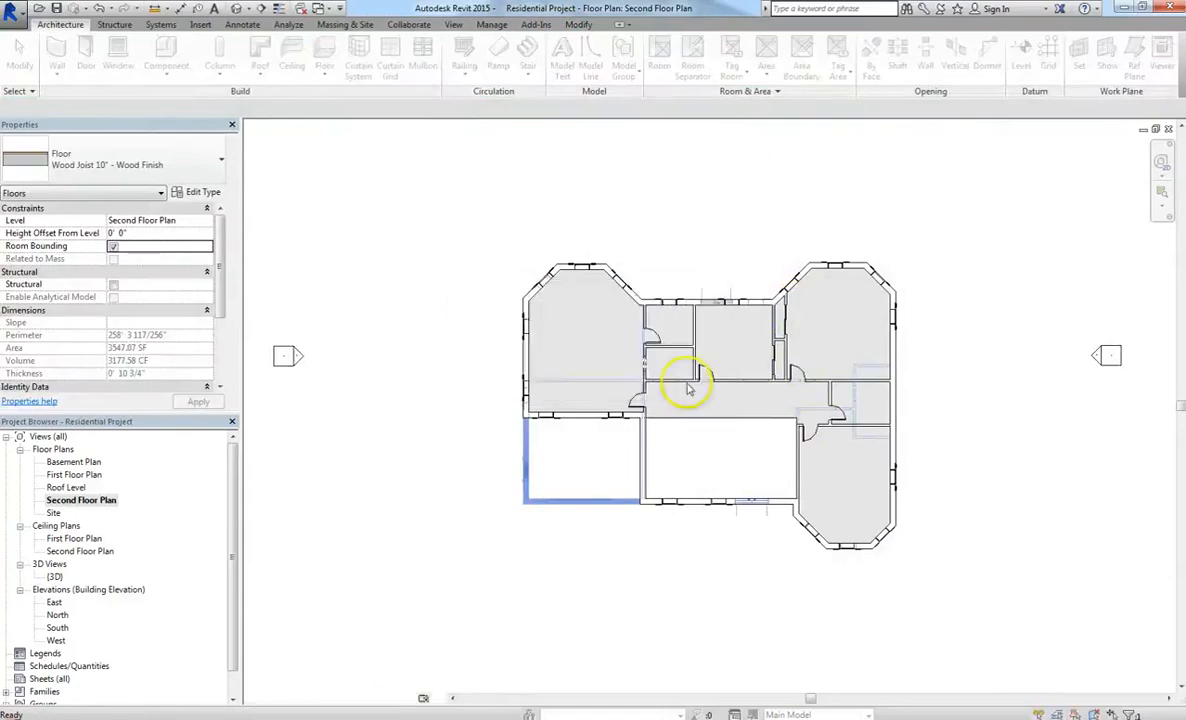
# Step: Examine in 3D how the partition walls below meet the second-level floor at the edge of its opening
pyautogui.click(277, 14)
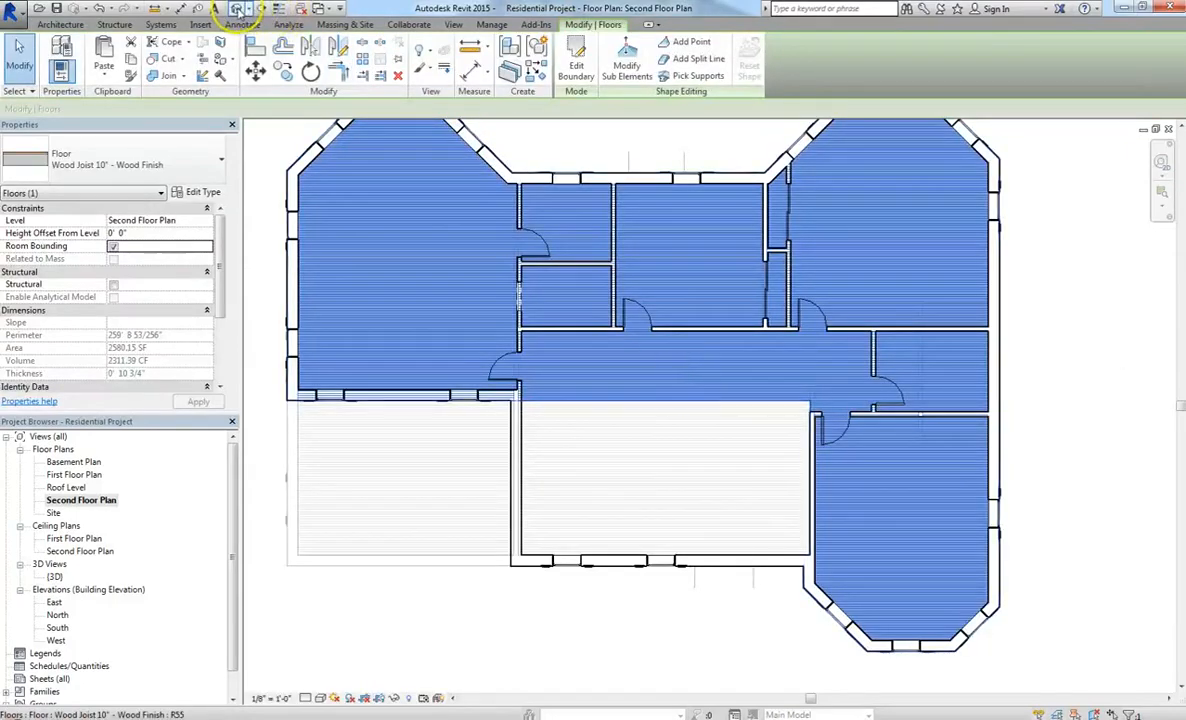
pyautogui.scroll(3, 613, 523)
pyautogui.keyDown('shift'); pyautogui.moveTo(613, 523); pyautogui.dragTo(652, 499, button='middle'); pyautogui.keyUp('shift')
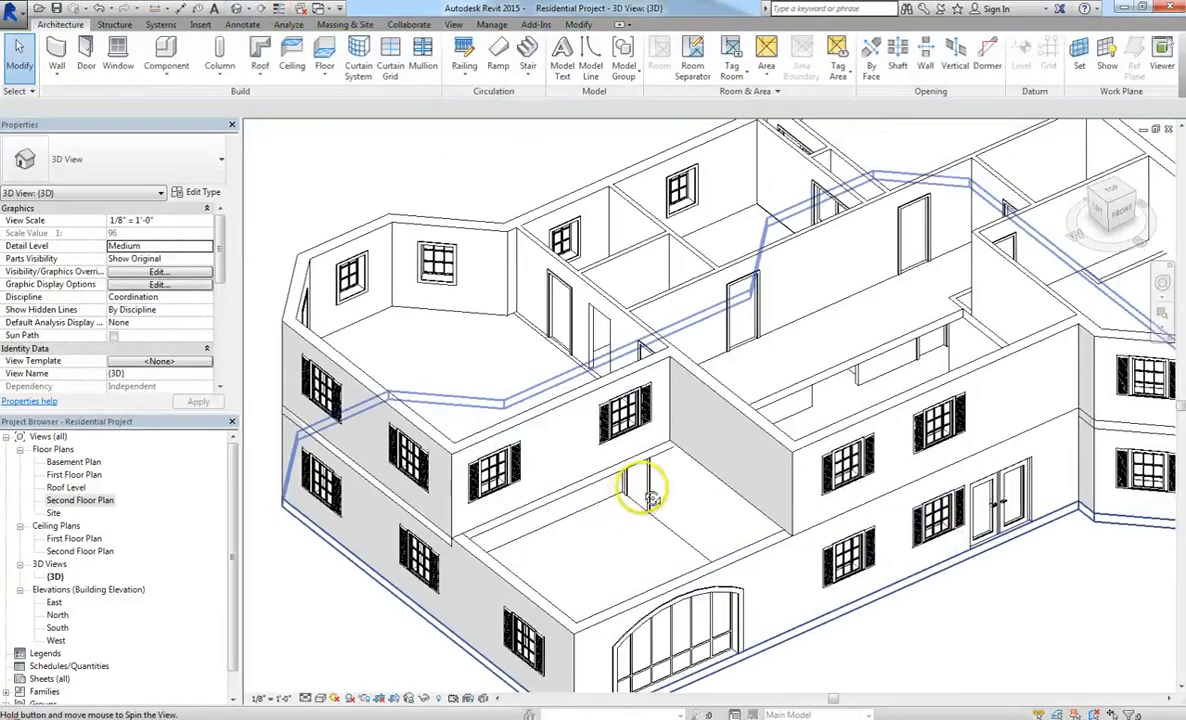
pyautogui.keyDown('shift'); pyautogui.moveTo(733, 438); pyautogui.dragTo(828, 320, button='middle'); pyautogui.keyUp('shift')
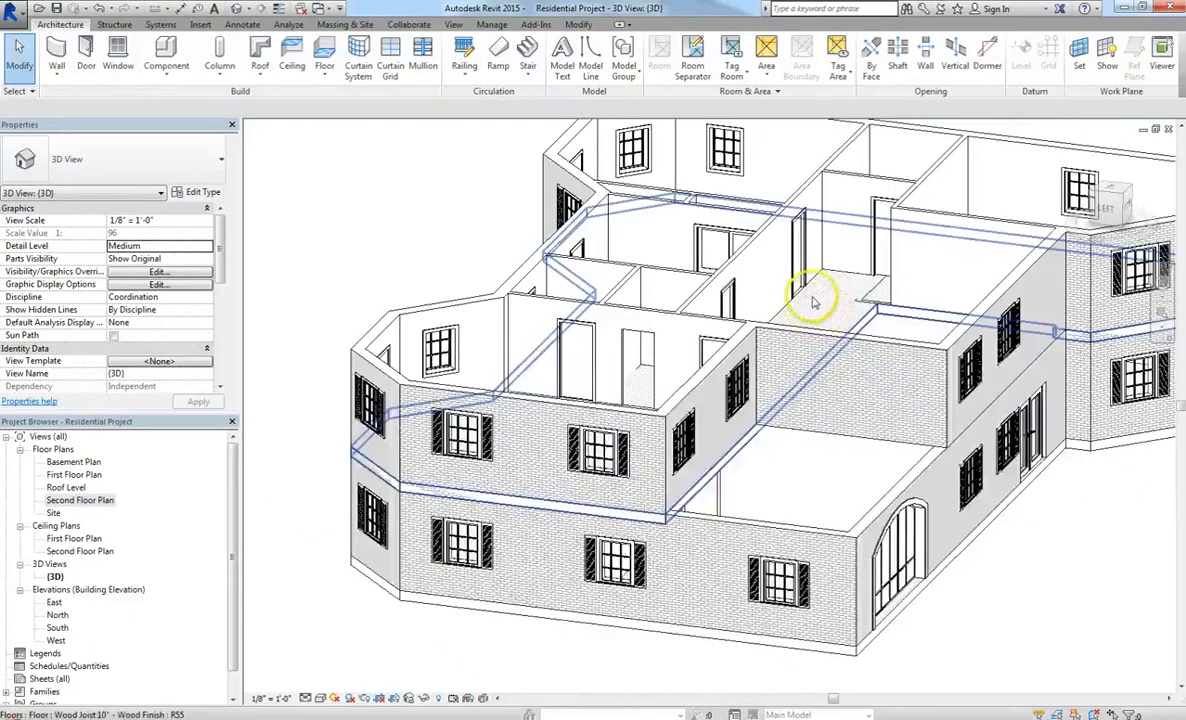
pyautogui.scroll(5, 830, 315)
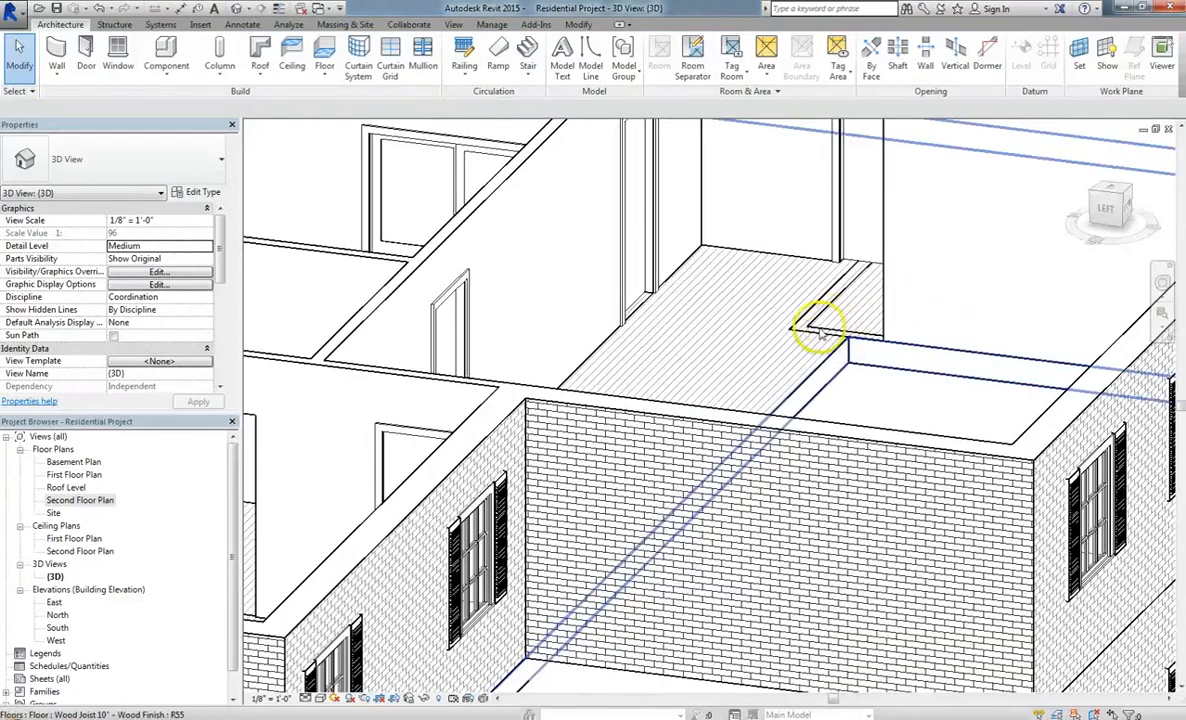
pyautogui.click(812, 334)
pyautogui.scroll(2, 696, 458)
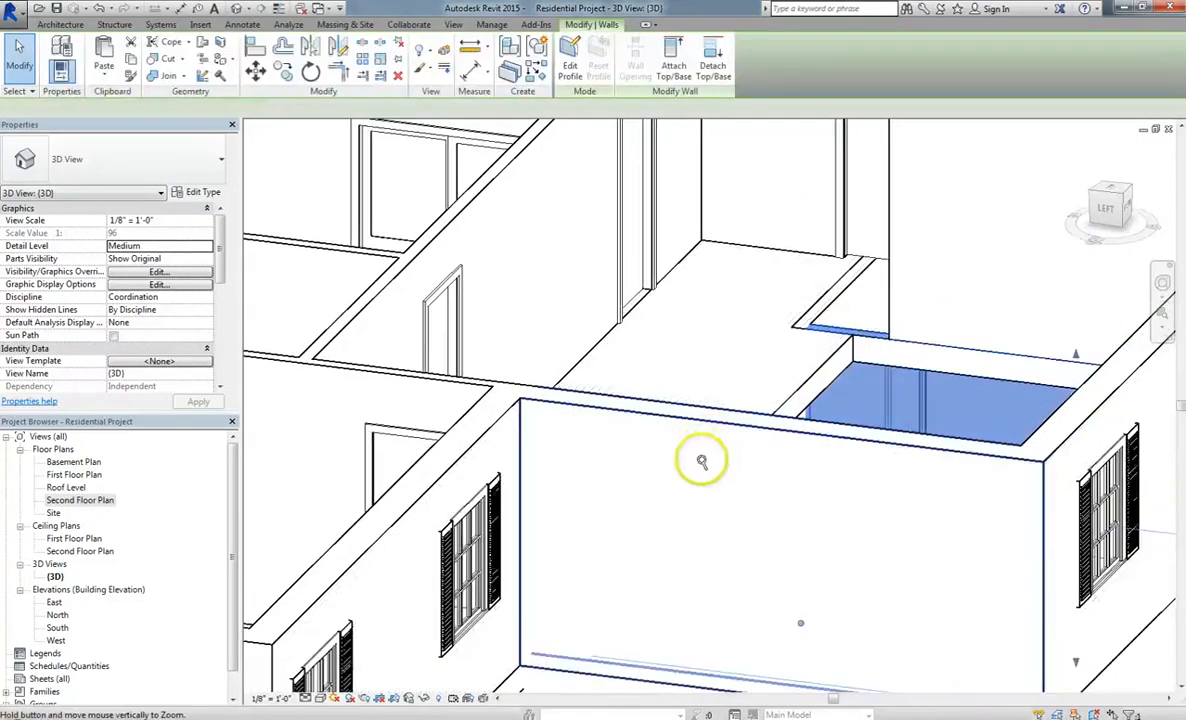
pyautogui.scroll(-3, 617, 595)
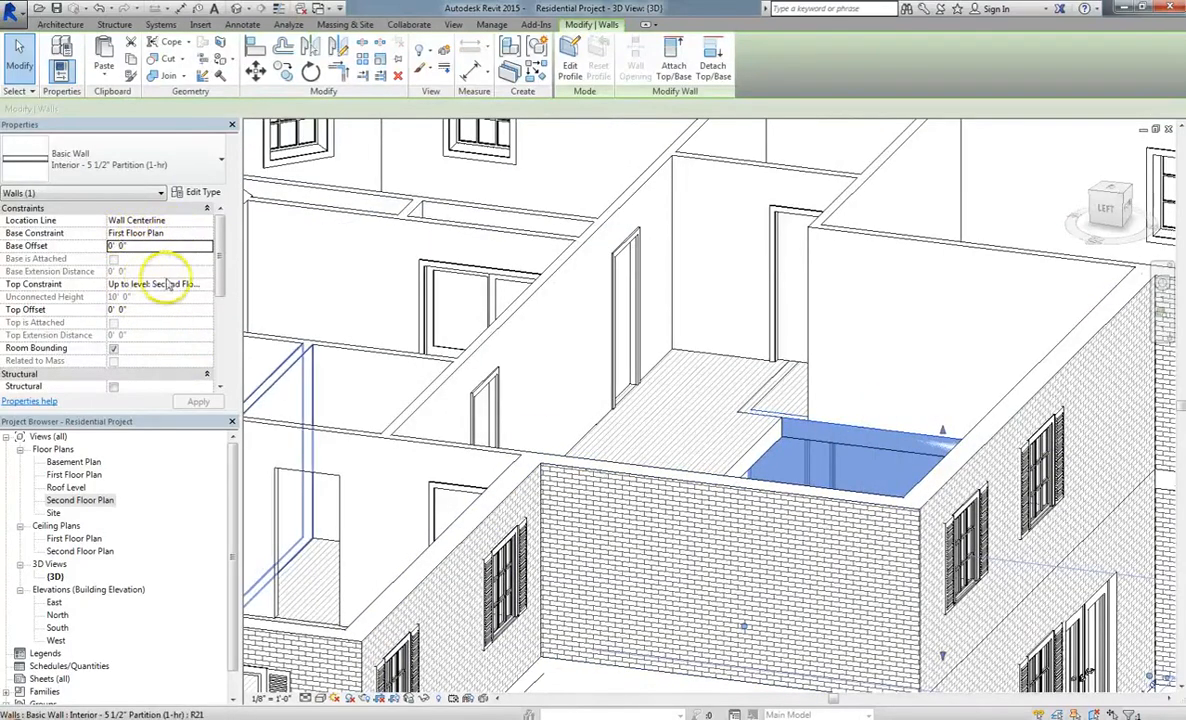
pyautogui.click(759, 433)
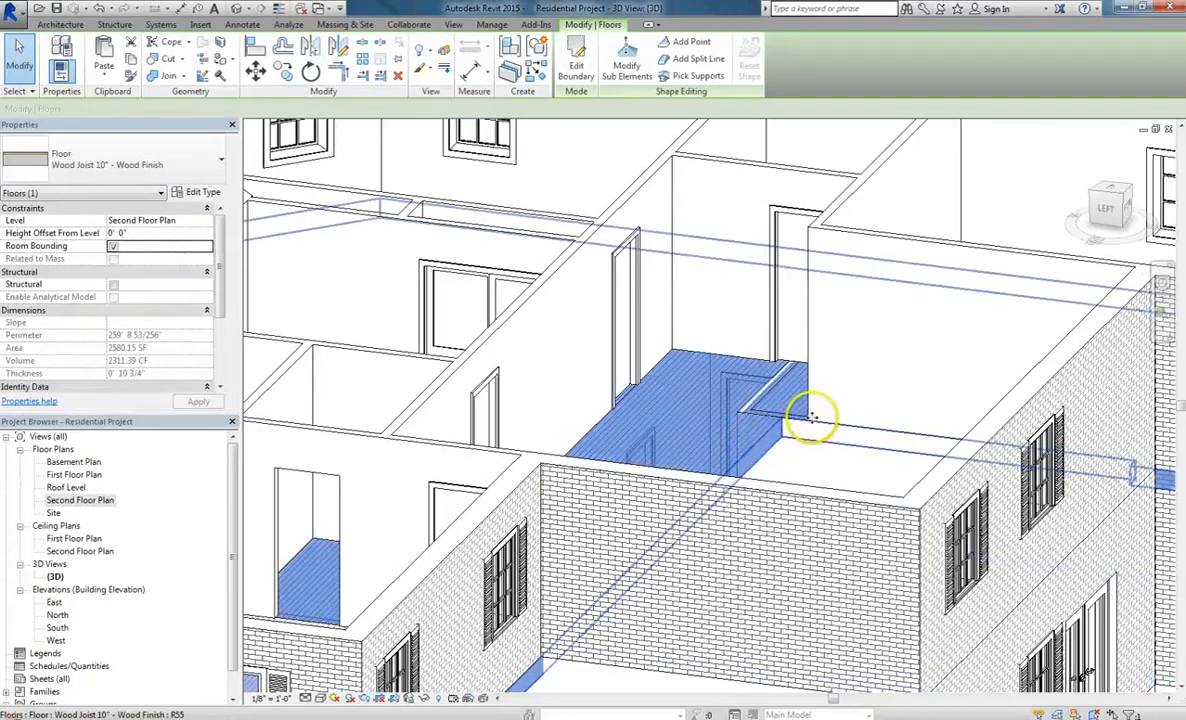
pyautogui.scroll(2, 790, 420)
pyautogui.press('Escape')
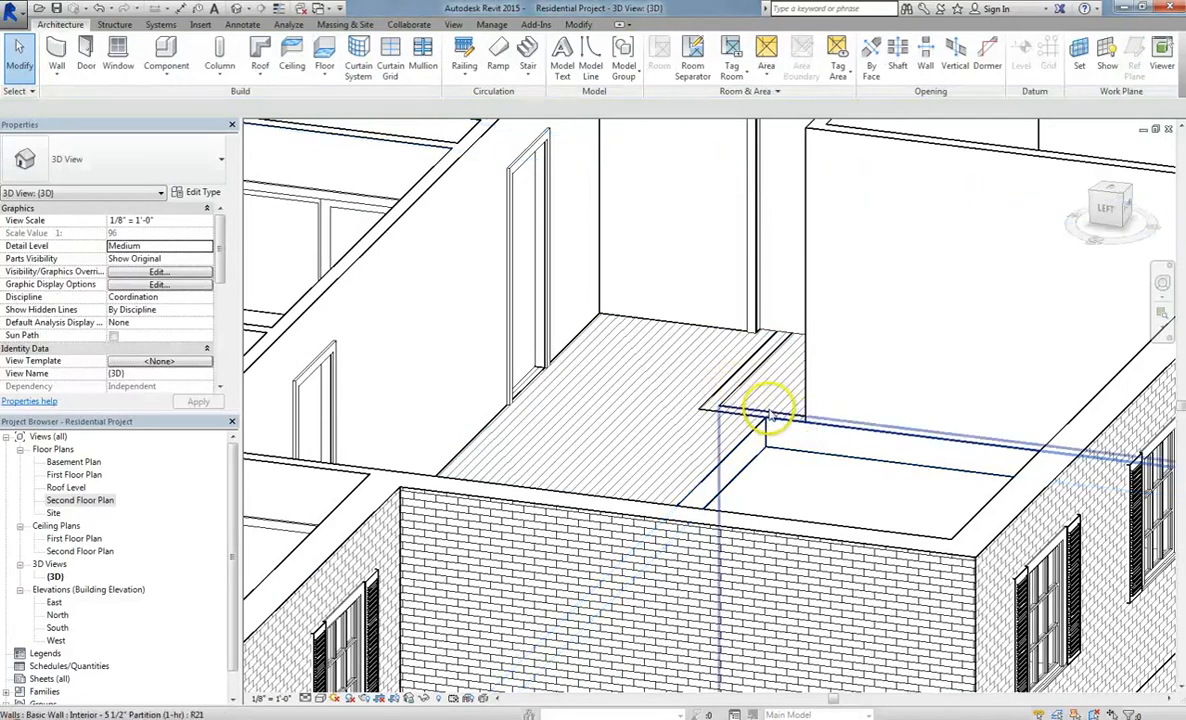
# Step: Lower the partition at the opening's edge to a Top Offset of -0' 10 3/4" and attach its top to the second-level floor
pyautogui.click(766, 415)
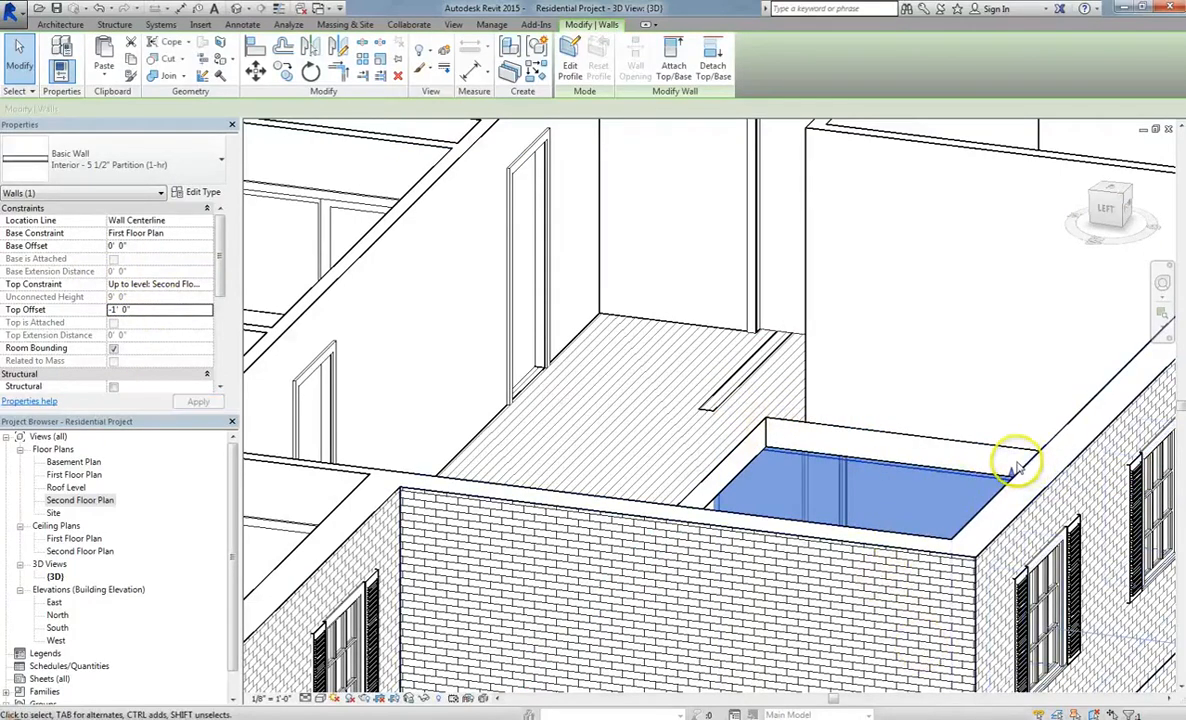
pyautogui.moveTo(1011, 470); pyautogui.dragTo(1008, 471)
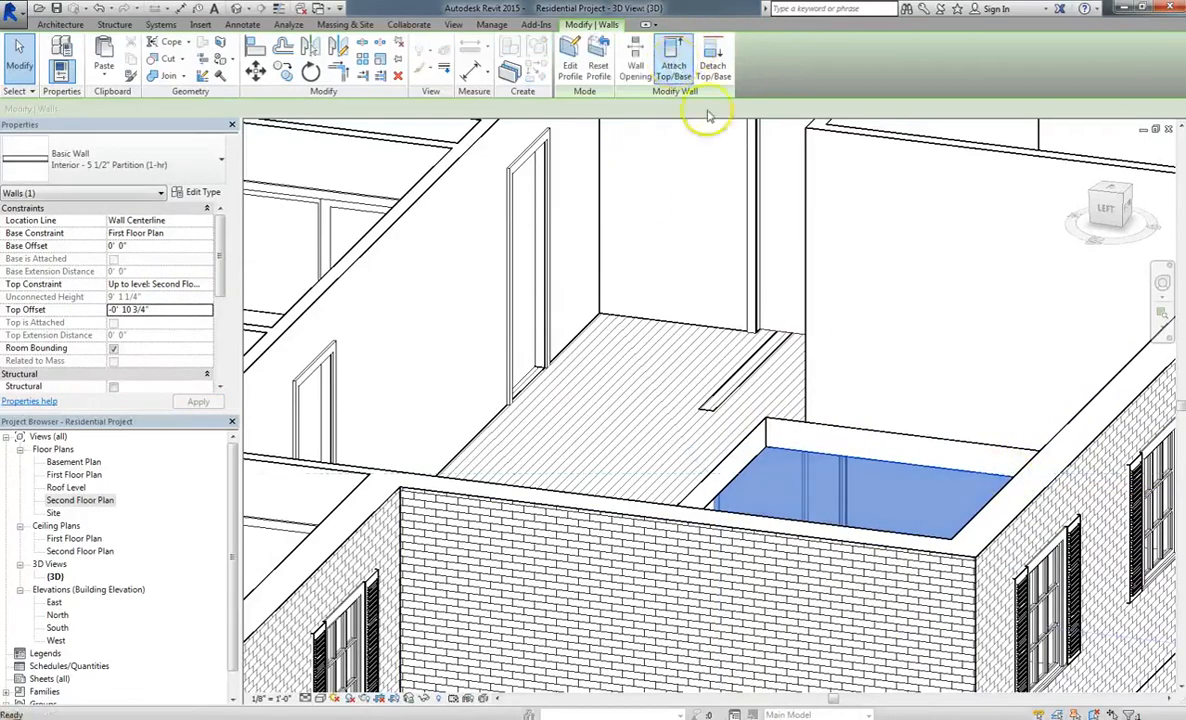
pyautogui.click(673, 60)
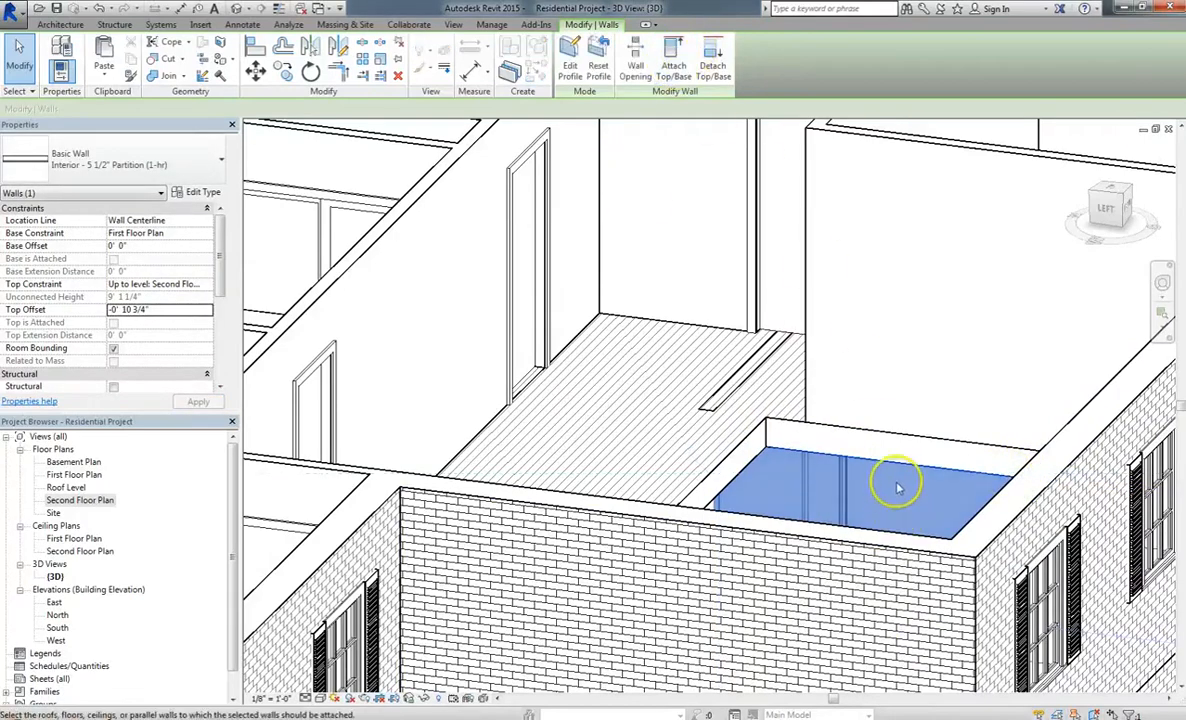
pyautogui.click(795, 427)
pyautogui.press('Escape')
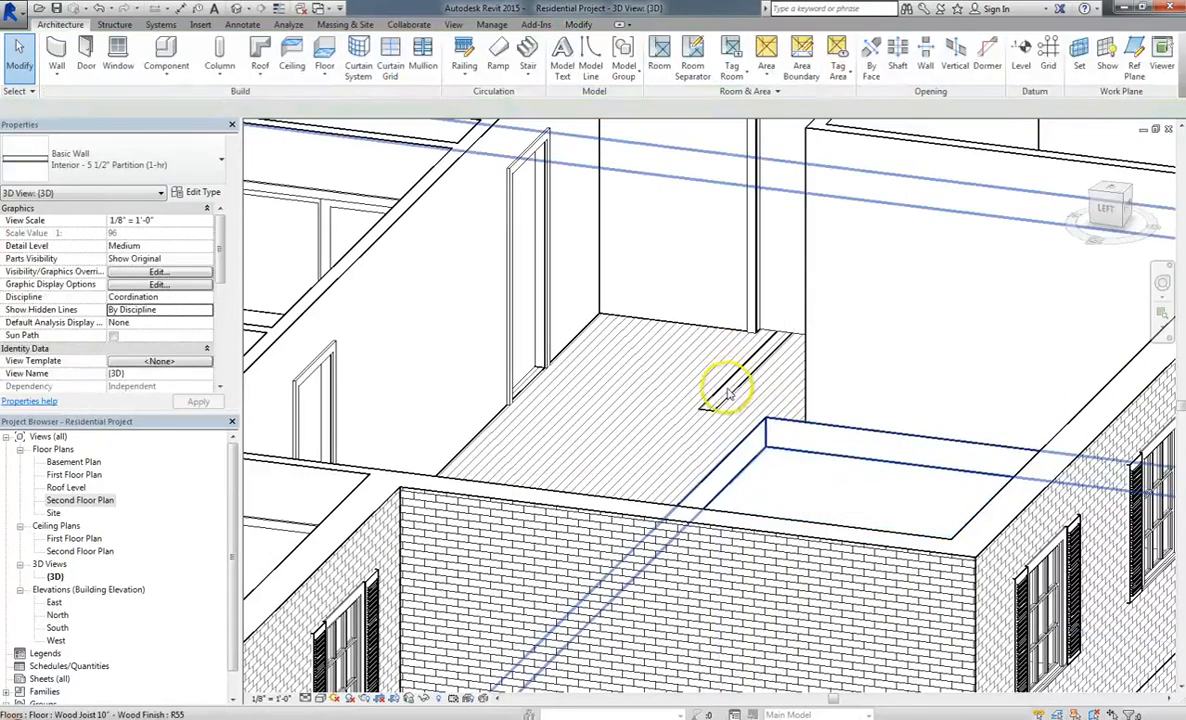
pyautogui.click(735, 398)
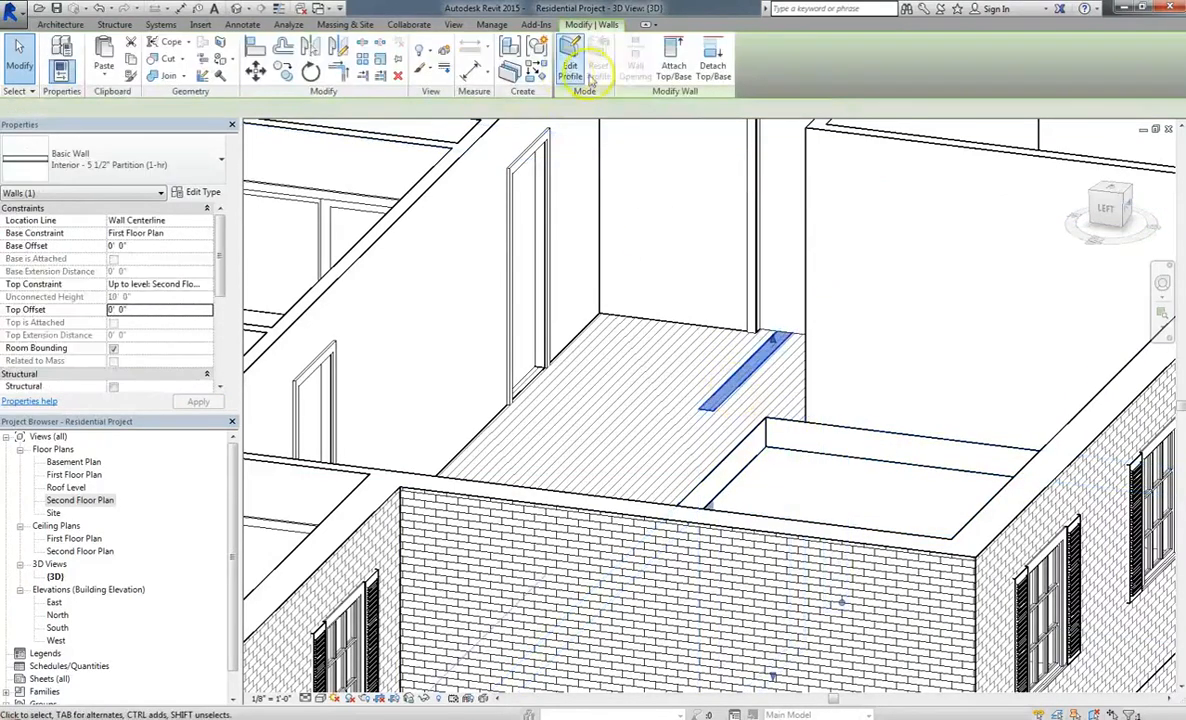
pyautogui.click(673, 65)
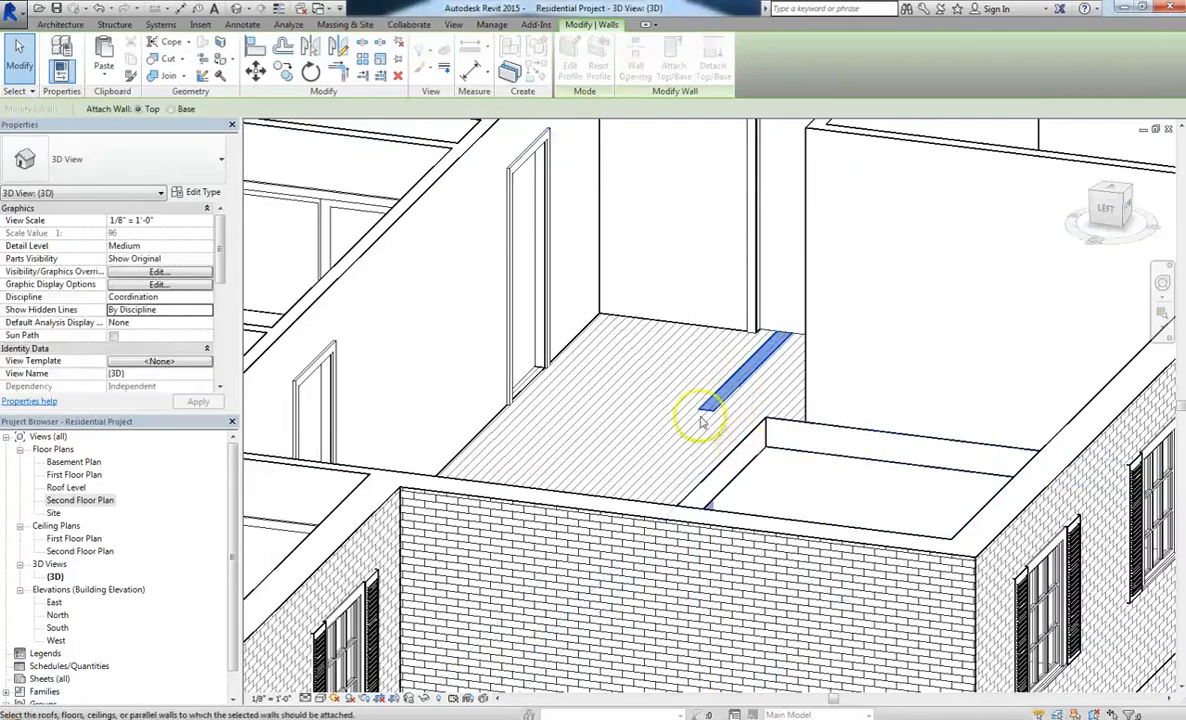
pyautogui.press('Escape')
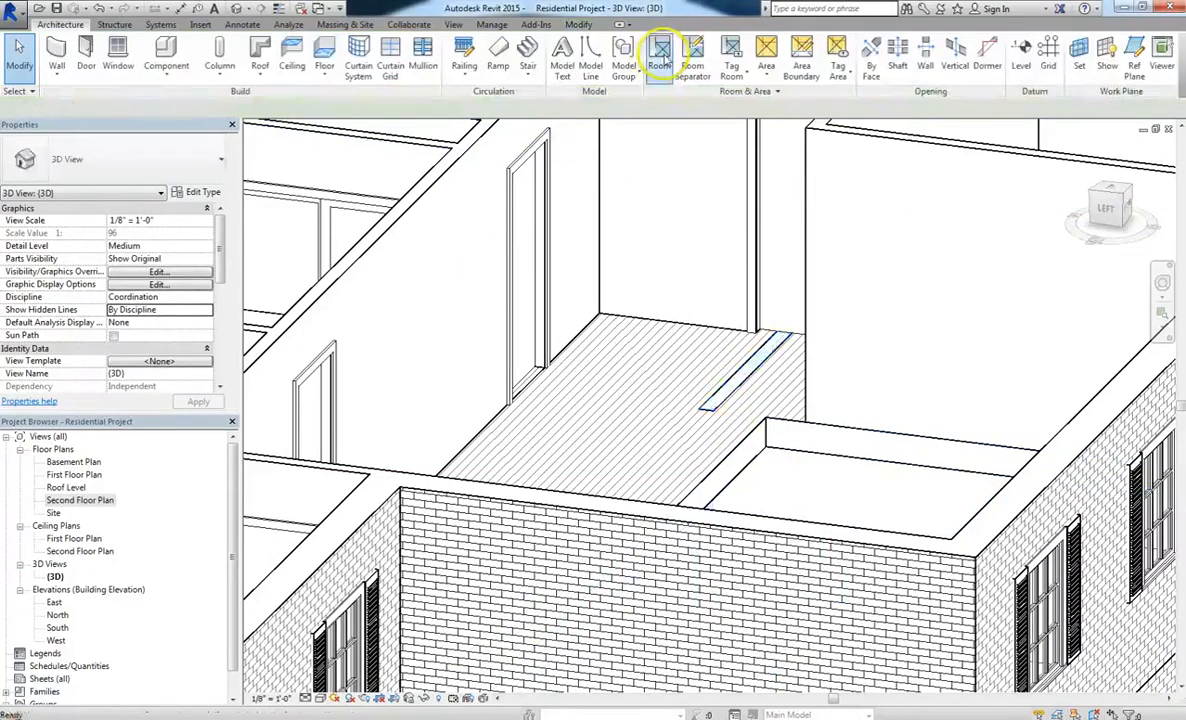
# Step: Attach the top of the partition showing through the floor surface beside the opening to the second-level floor
pyautogui.click(752, 373)
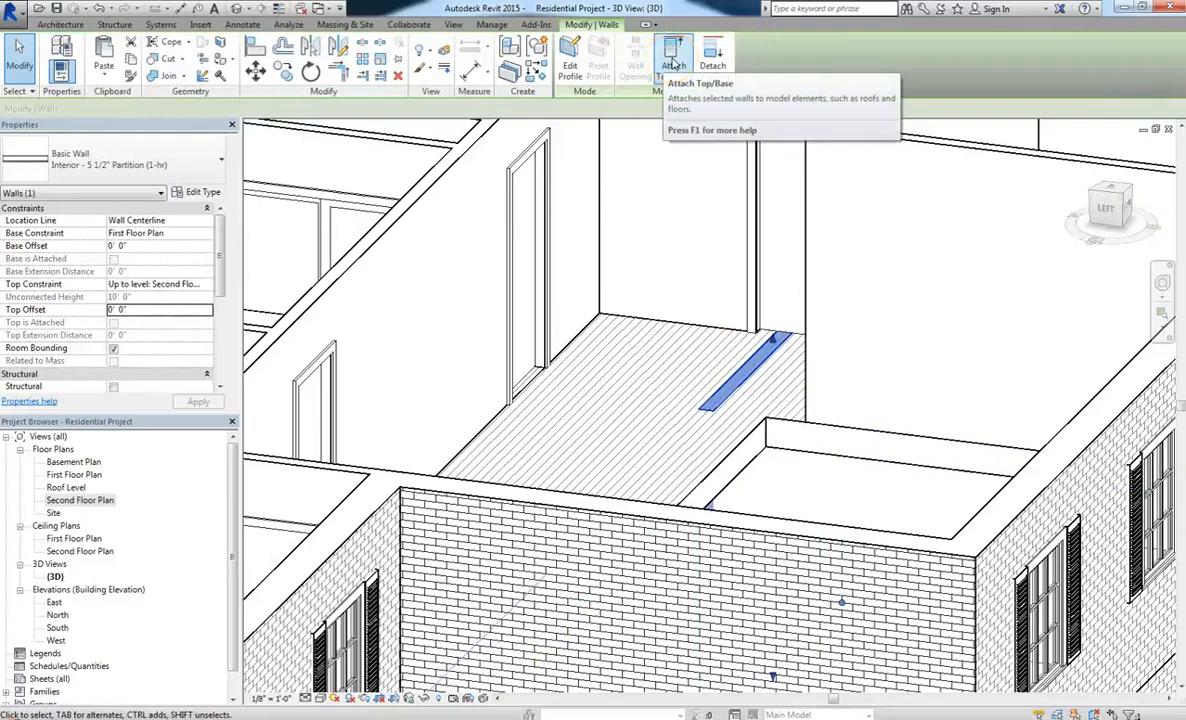
pyautogui.click(674, 62)
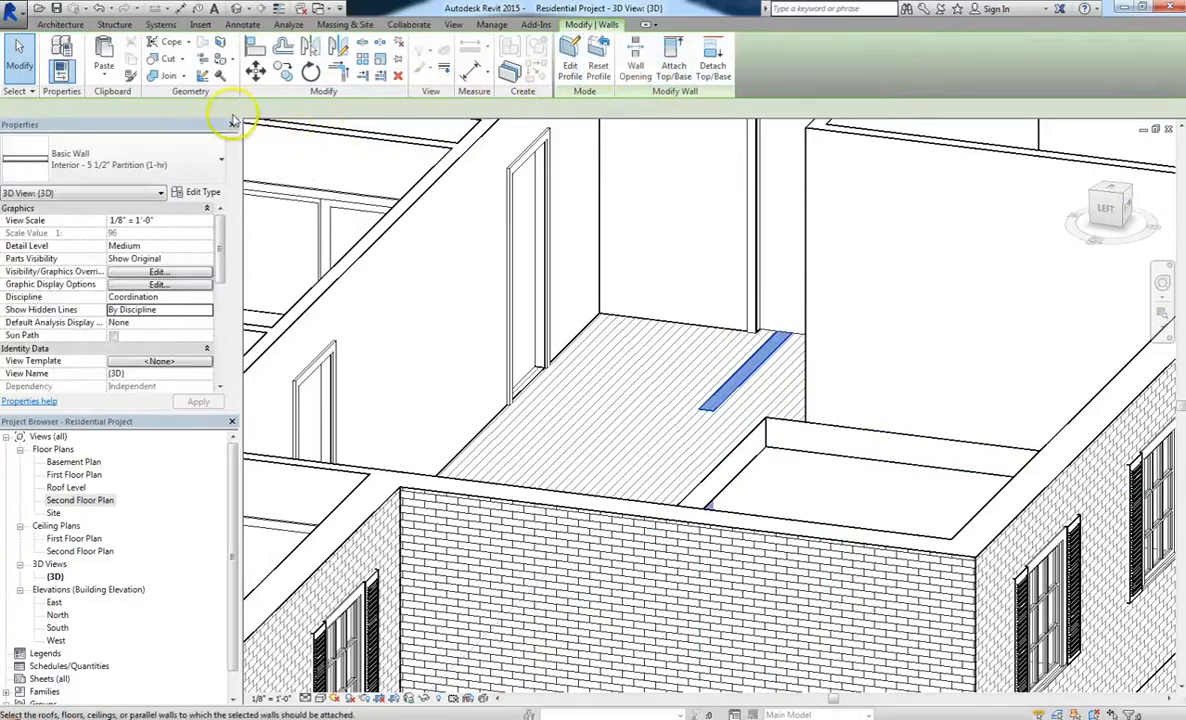
pyautogui.click(674, 60)
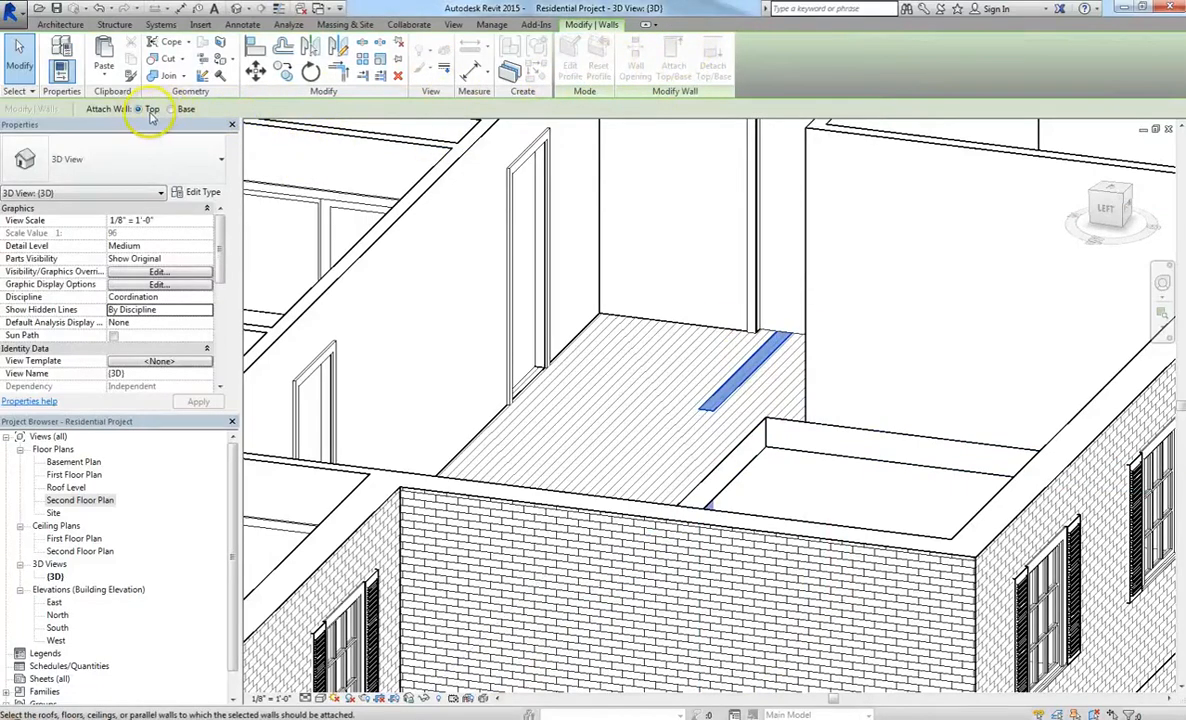
pyautogui.click(725, 437)
pyautogui.scroll(-5, 697, 452)
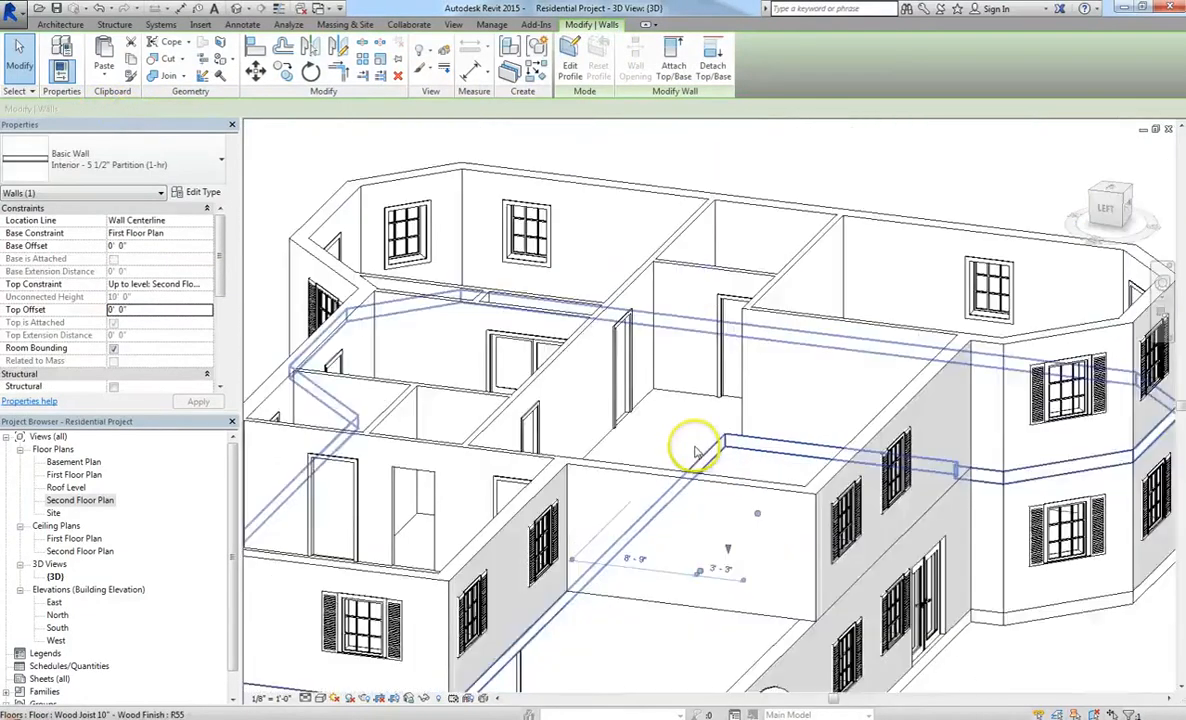
pyautogui.press('Escape')
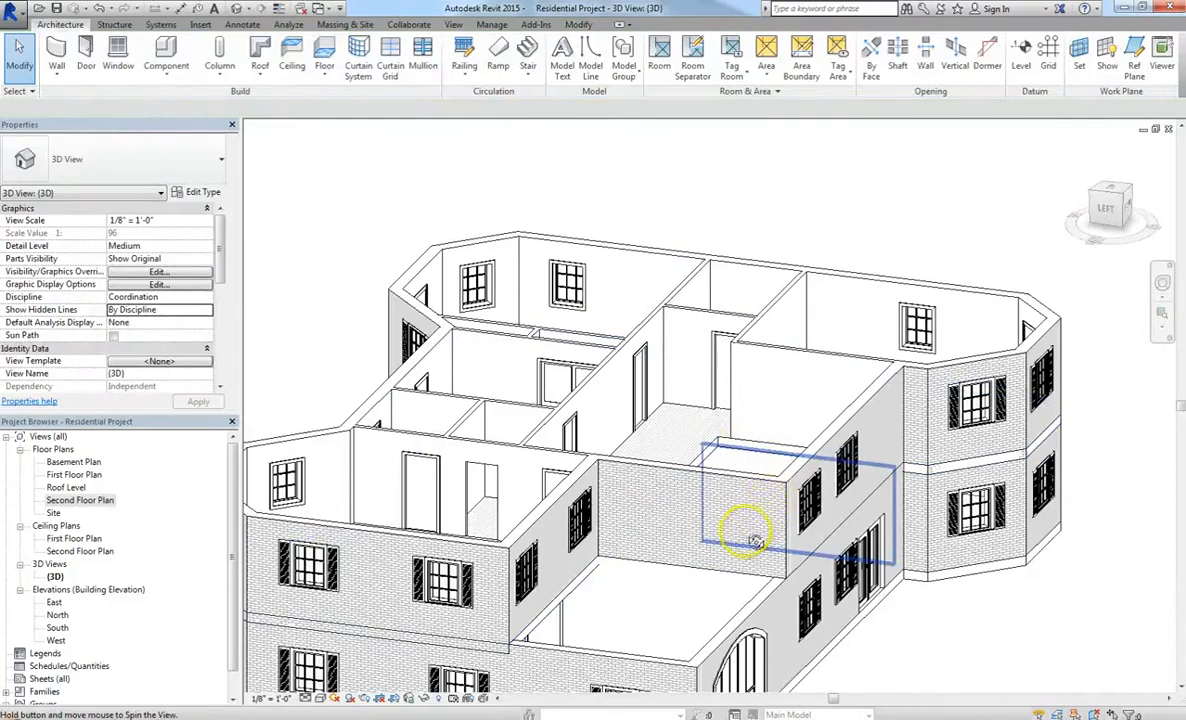
# Step: On the Second Floor Plan, start a Roof by Footprint and sketch a rectangular boundary along the outer faces of the one-storey southwest wing
pyautogui.keyDown('shift'); pyautogui.moveTo(736, 542); pyautogui.dragTo(744, 432, button='middle'); pyautogui.keyUp('shift')
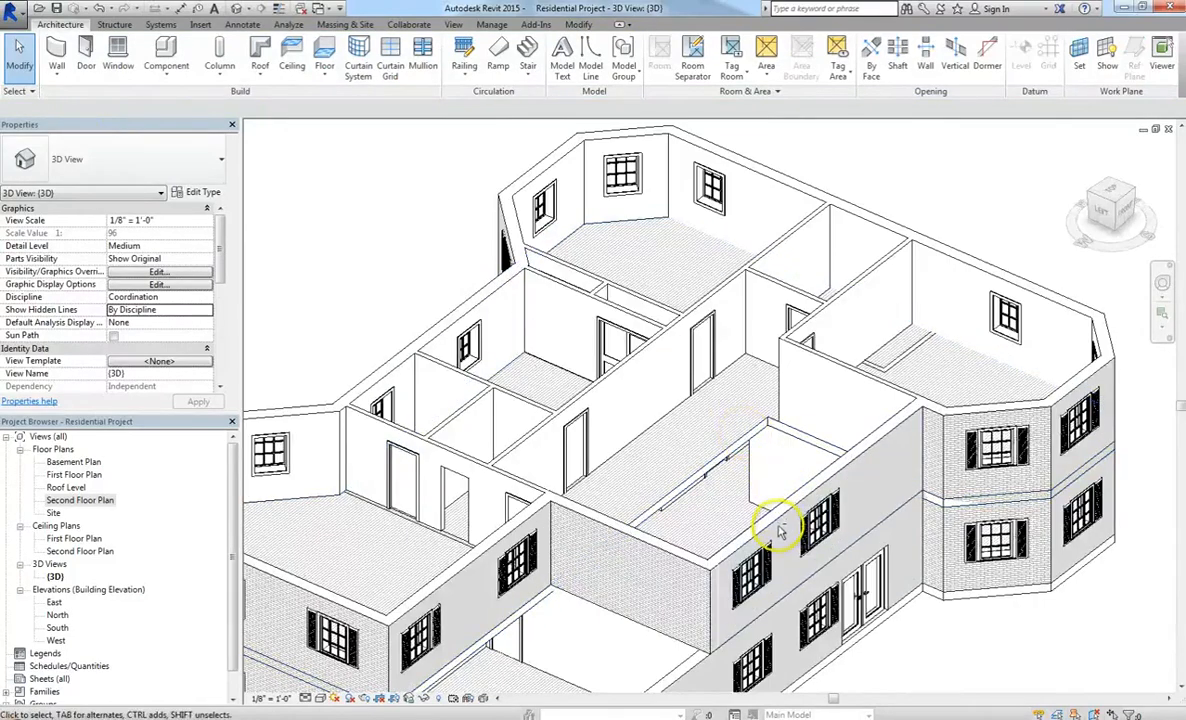
pyautogui.scroll(-1, 924, 493)
pyautogui.click(696, 635)
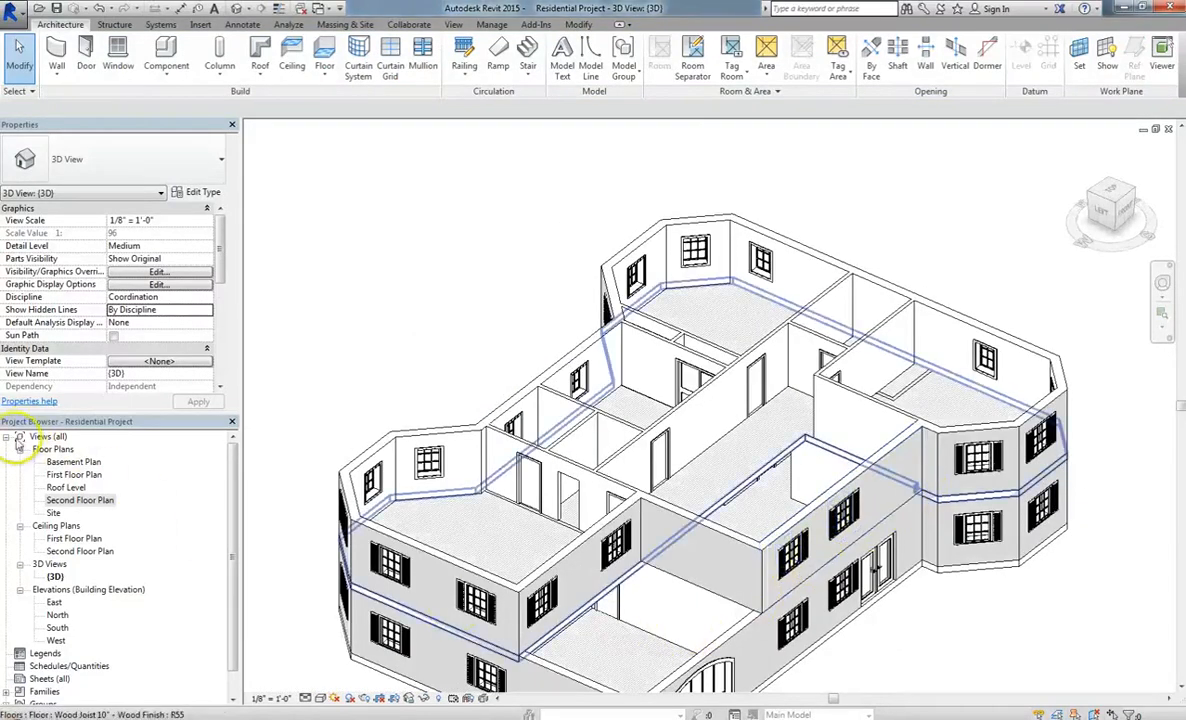
pyautogui.click(86, 501)
pyautogui.doubleClick(86, 501)
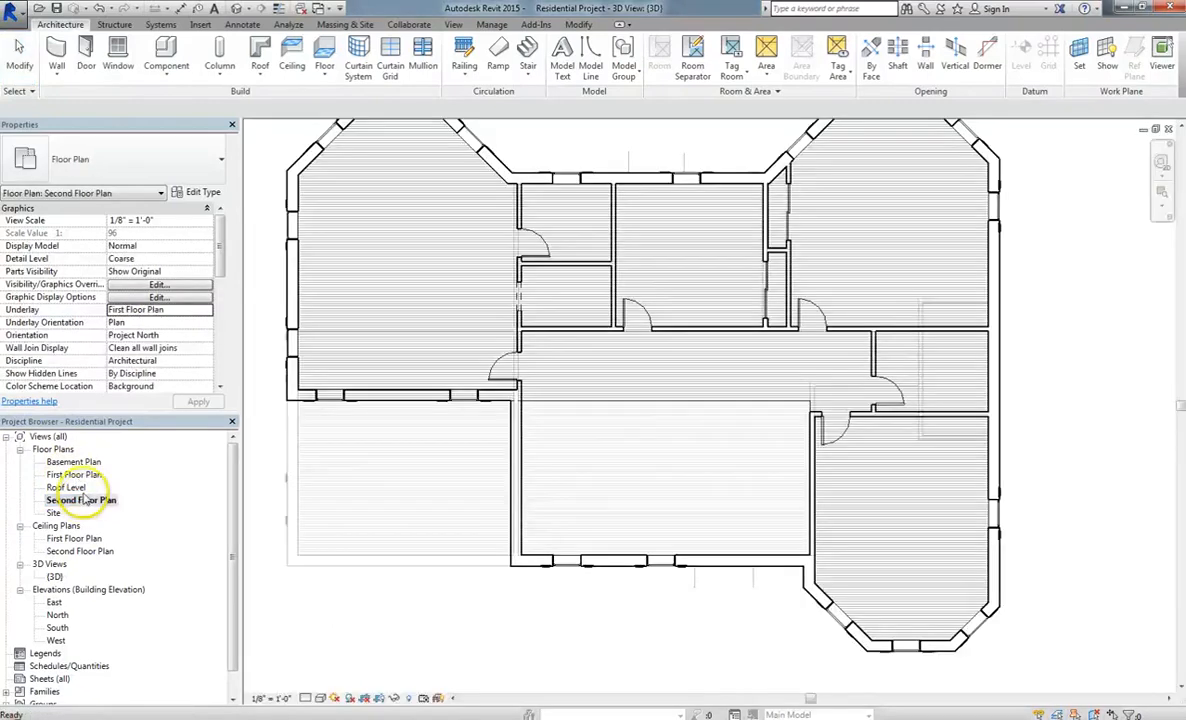
pyautogui.click(260, 55)
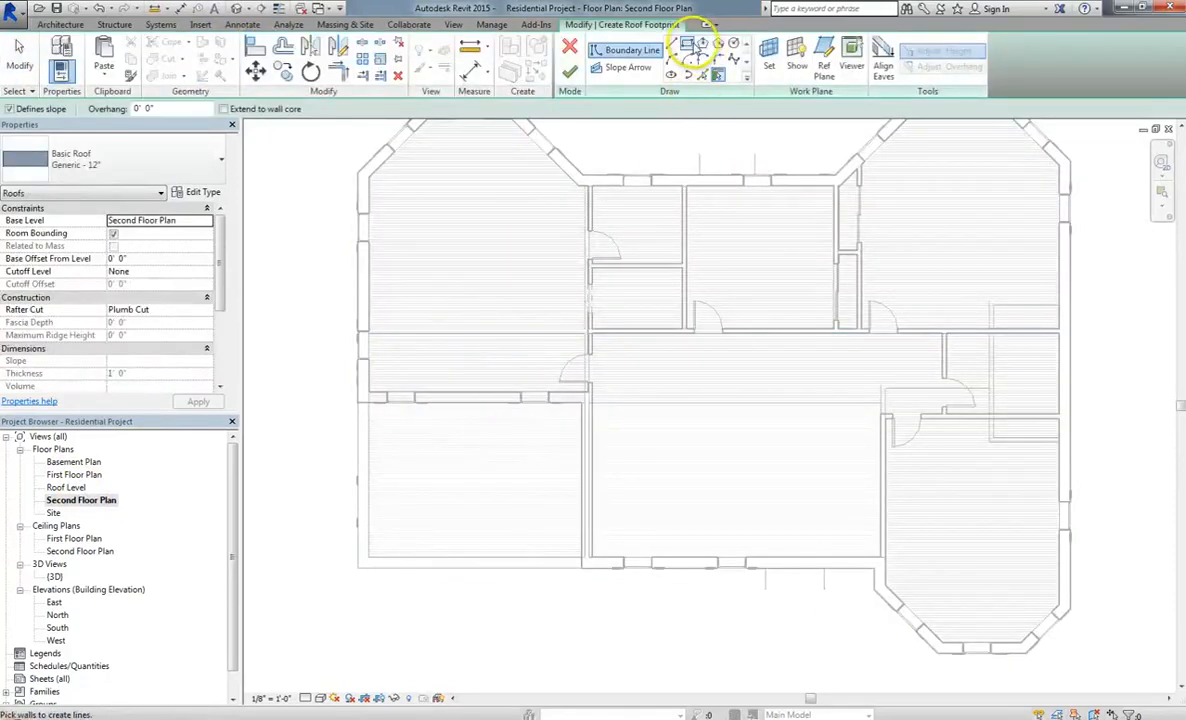
pyautogui.click(688, 45)
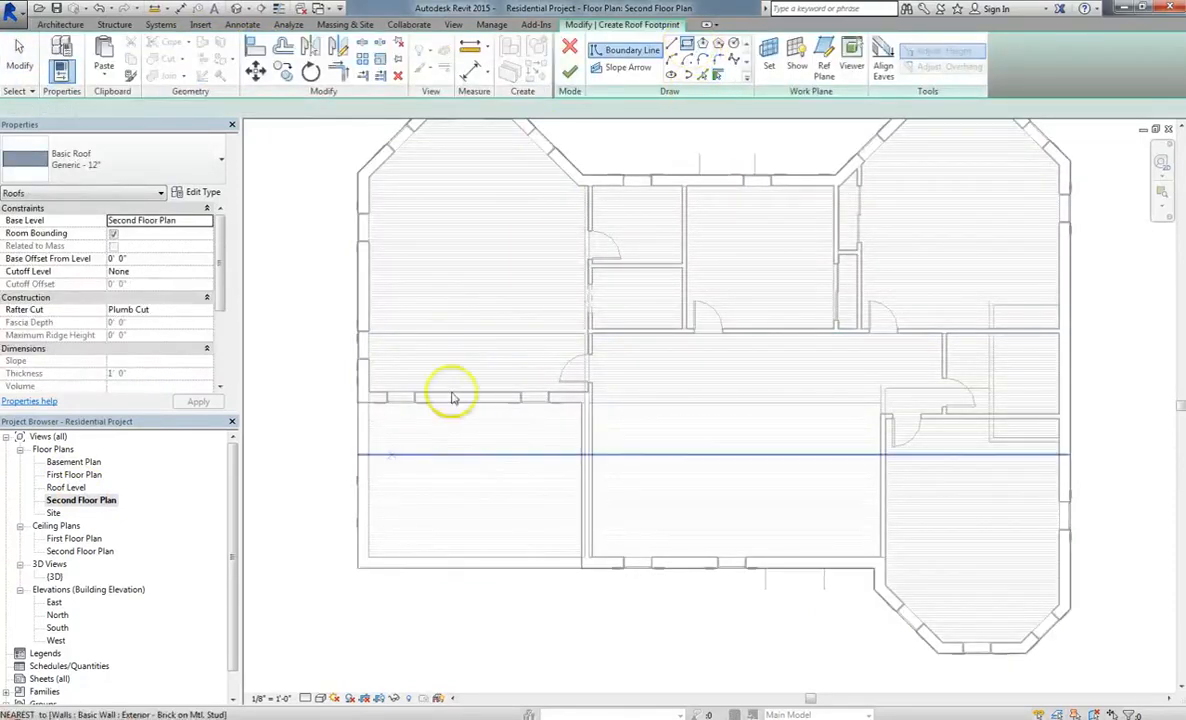
pyautogui.click(360, 404)
pyautogui.click(581, 568)
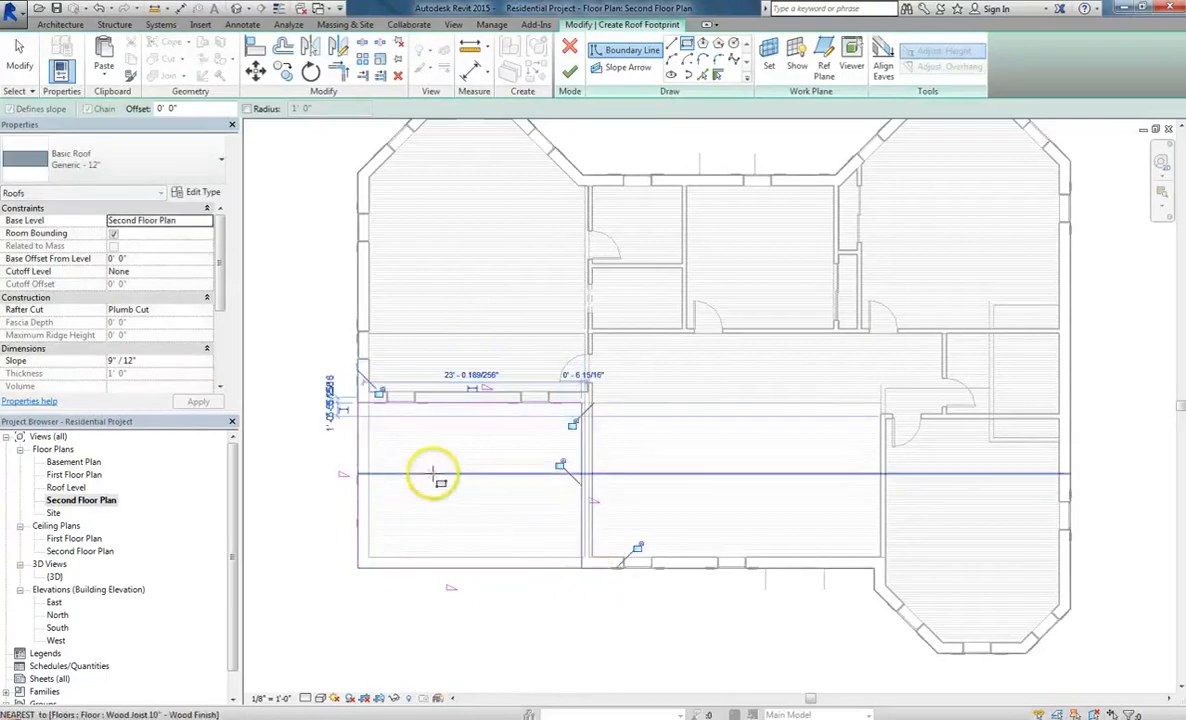
pyautogui.press('Escape')
pyautogui.press('Escape')
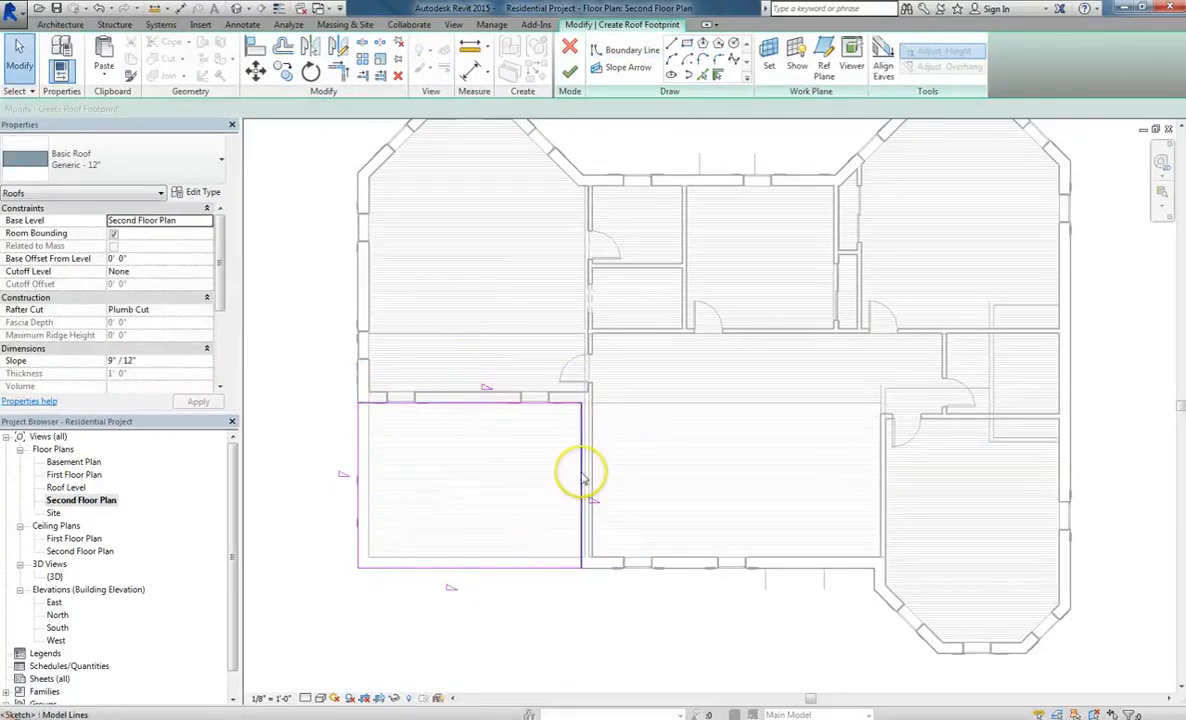
# Step: Turn off Defines Roof Slope for the north and east boundary lines against the house walls and finish the roof
pyautogui.click(521, 403)
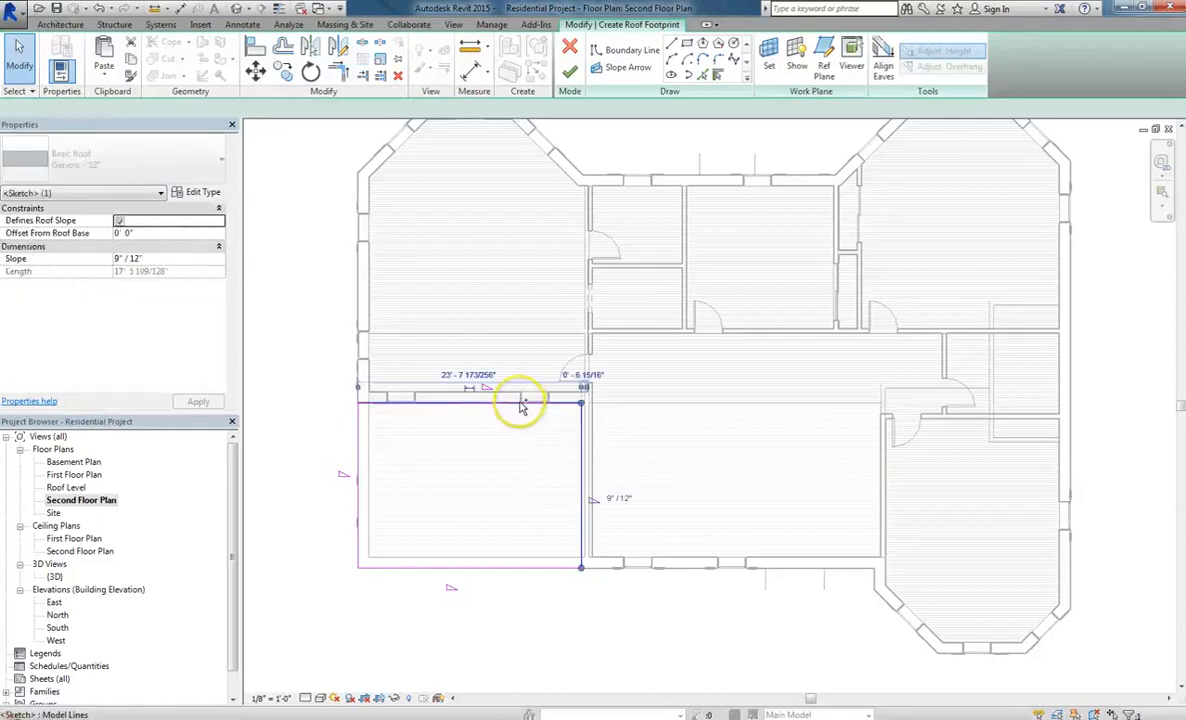
pyautogui.keyDown('ctrl'); pyautogui.click(520, 403); pyautogui.keyUp('ctrl')
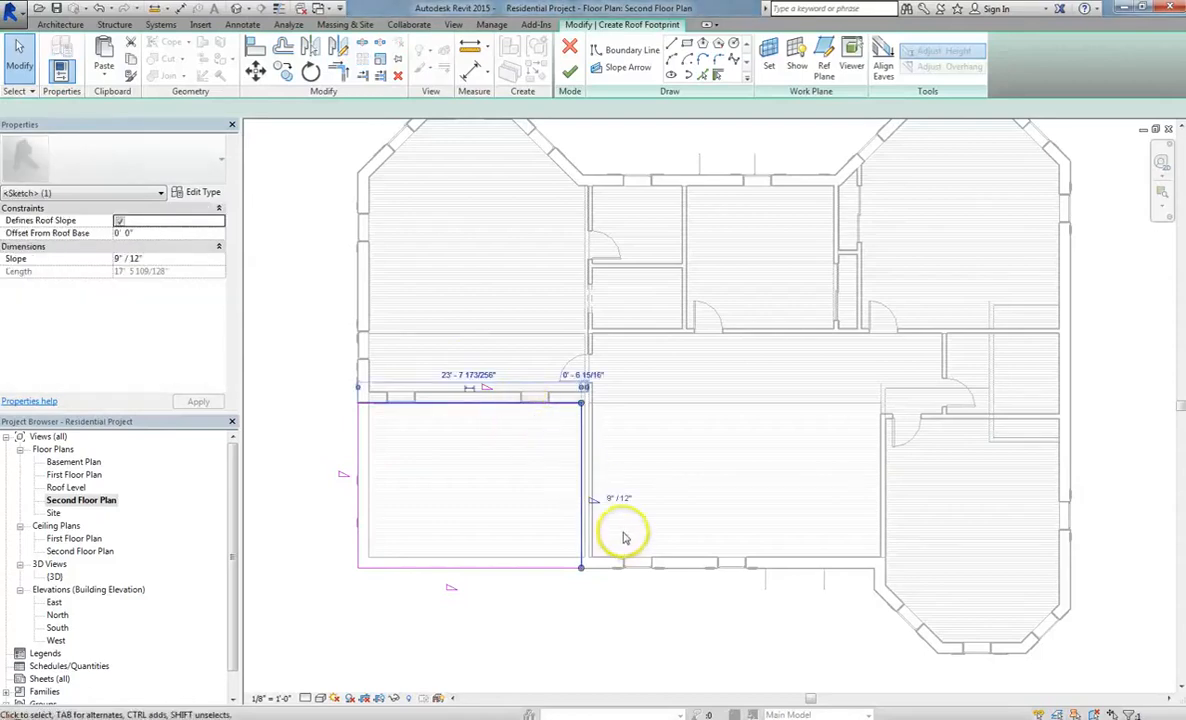
pyautogui.click(471, 402)
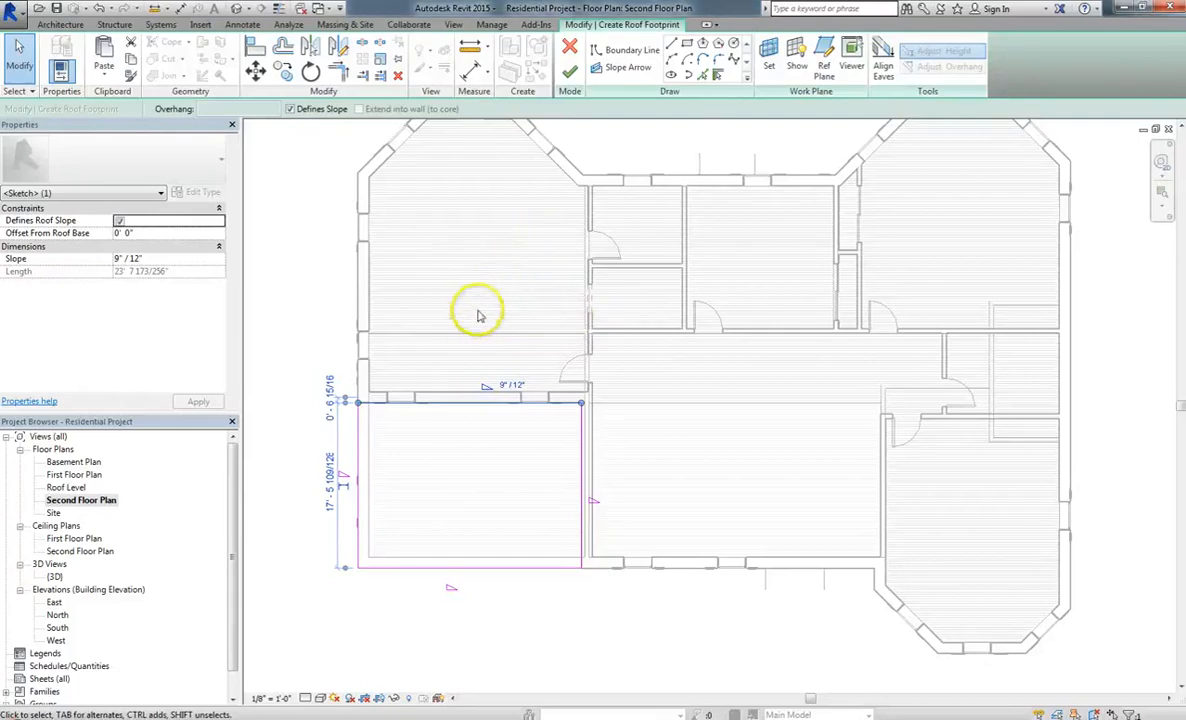
pyautogui.keyDown('ctrl'); pyautogui.click(584, 464); pyautogui.keyUp('ctrl')
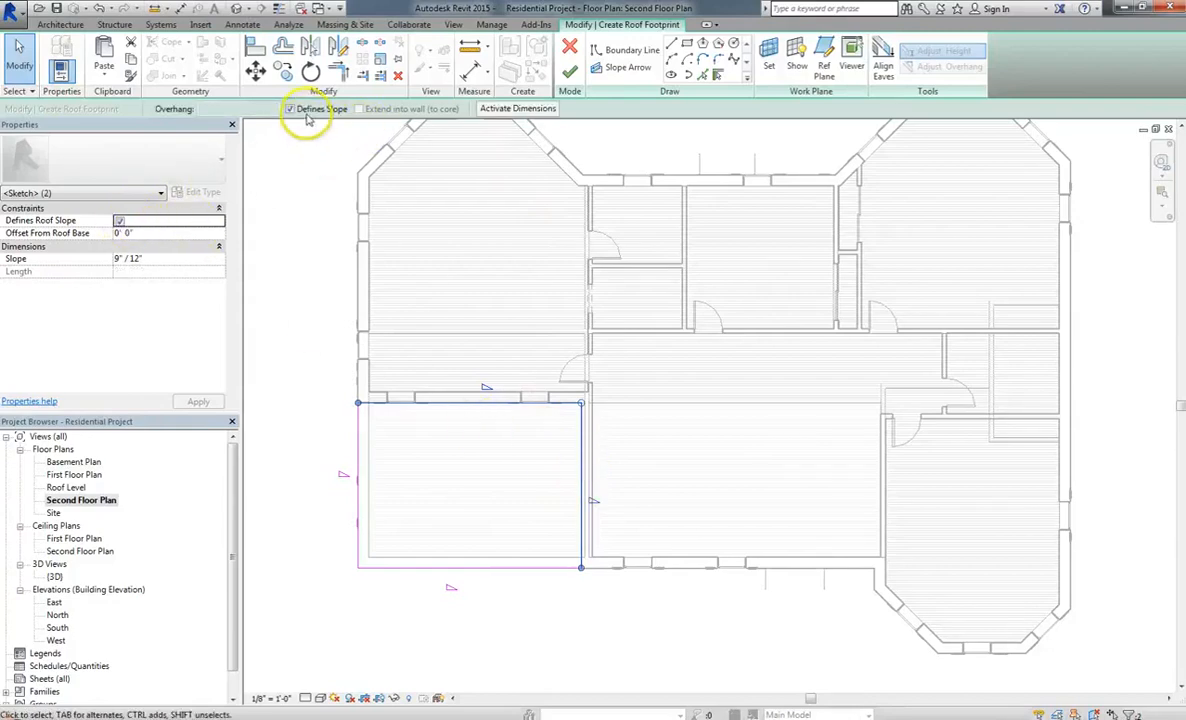
pyautogui.click(119, 221)
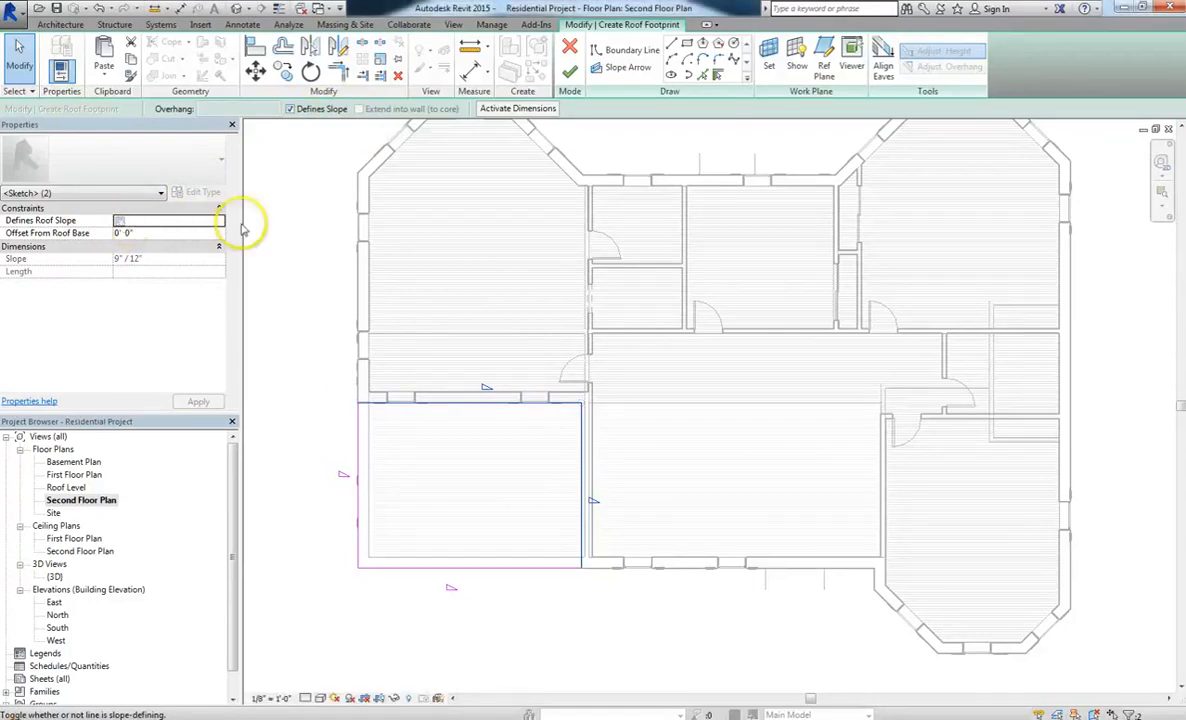
pyautogui.click(484, 278)
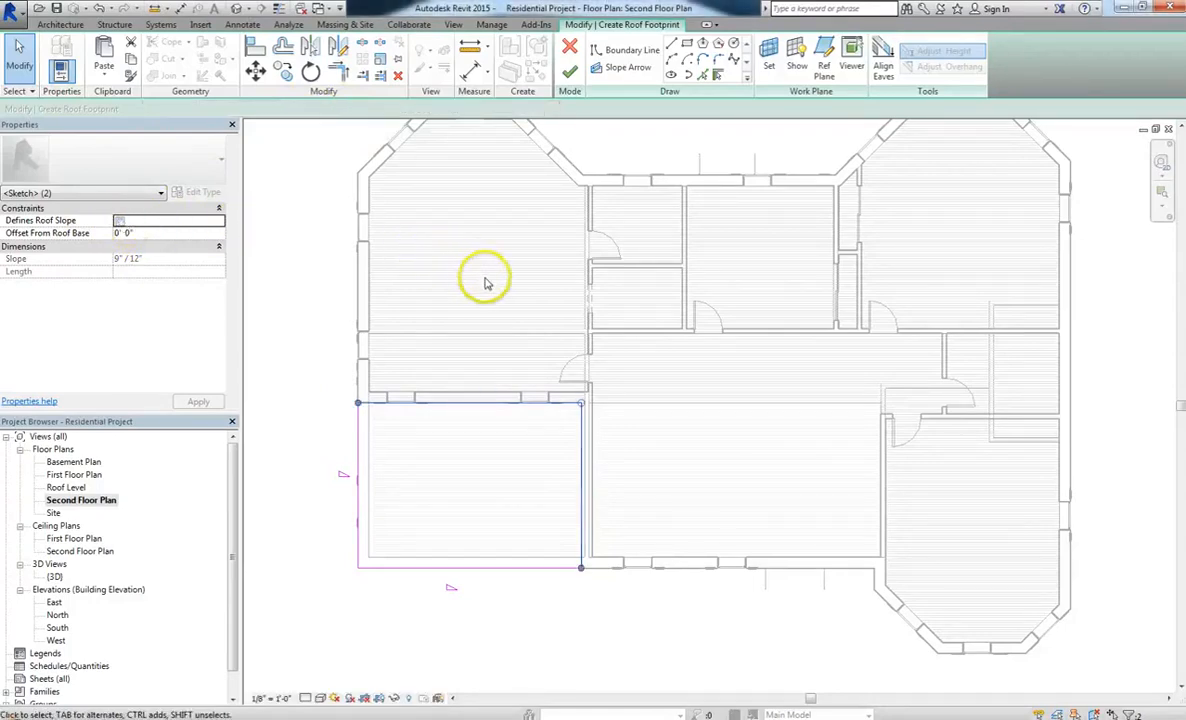
pyautogui.click(569, 72)
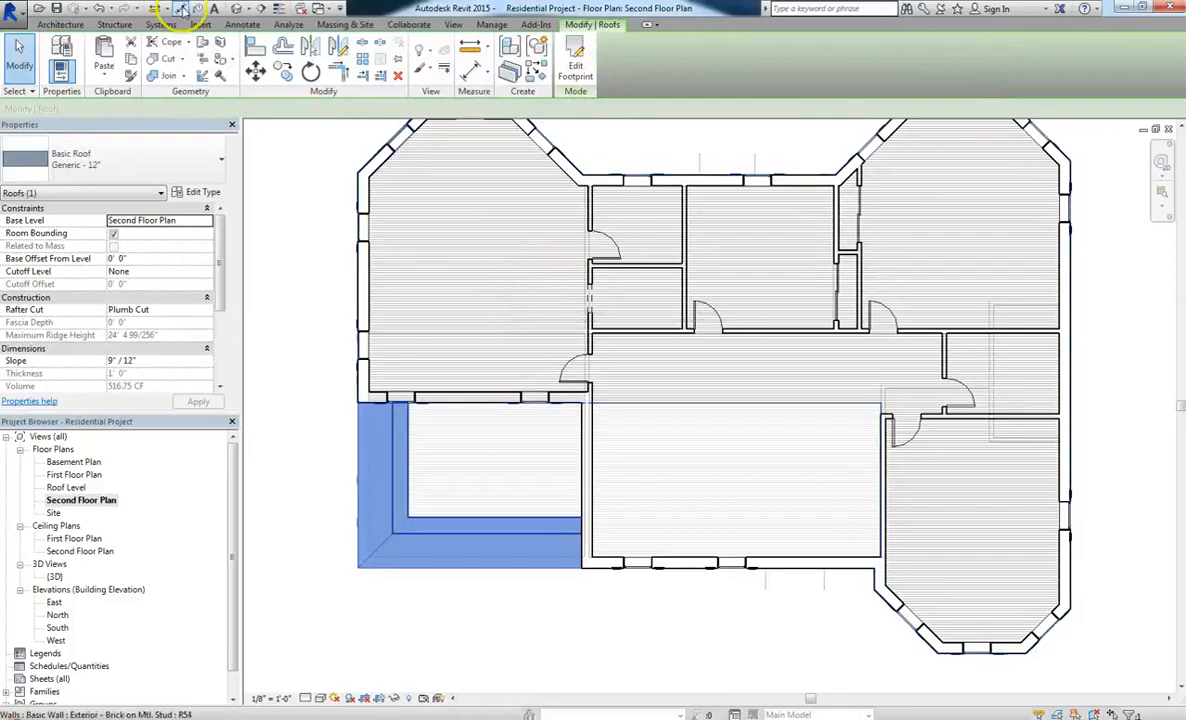
# Step: In 3D, set the new roof's Slope to 3" / 12" and lower its ridge to a maximum height of about 12' 11"
pyautogui.click(238, 9)
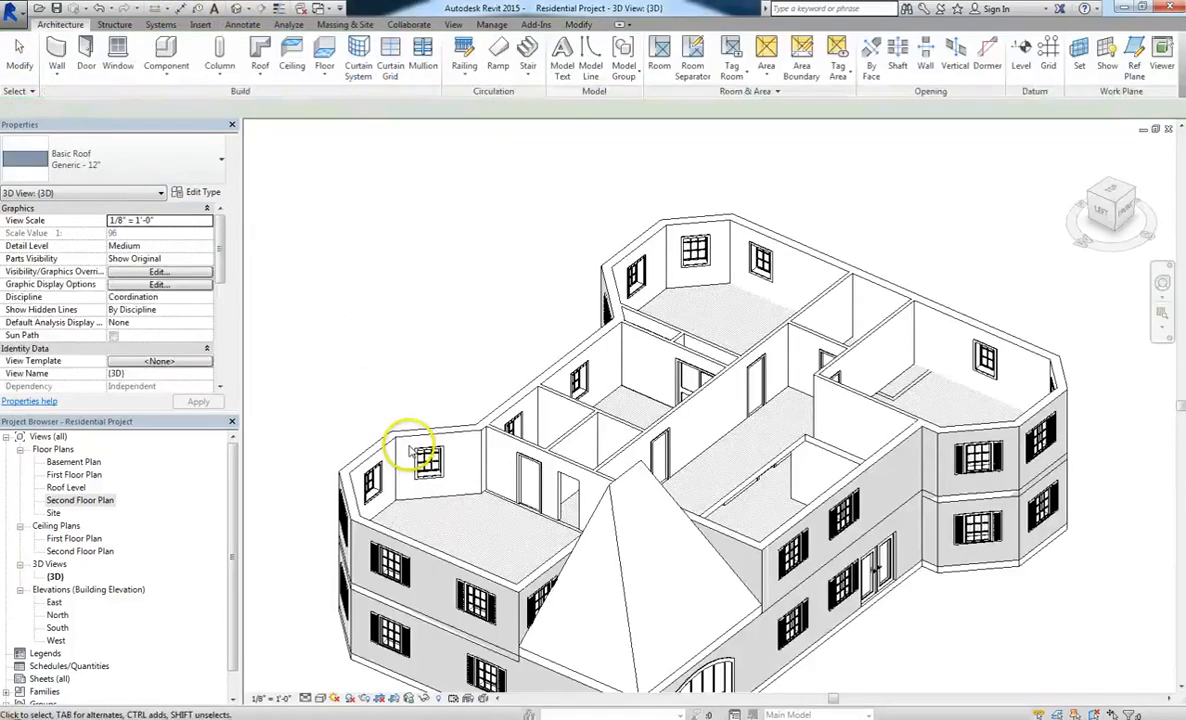
pyautogui.keyDown('shift'); pyautogui.moveTo(660, 580); pyautogui.dragTo(561, 511, button='middle'); pyautogui.keyUp('shift')
pyautogui.click(543, 500)
pyautogui.scroll(3, 543, 500)
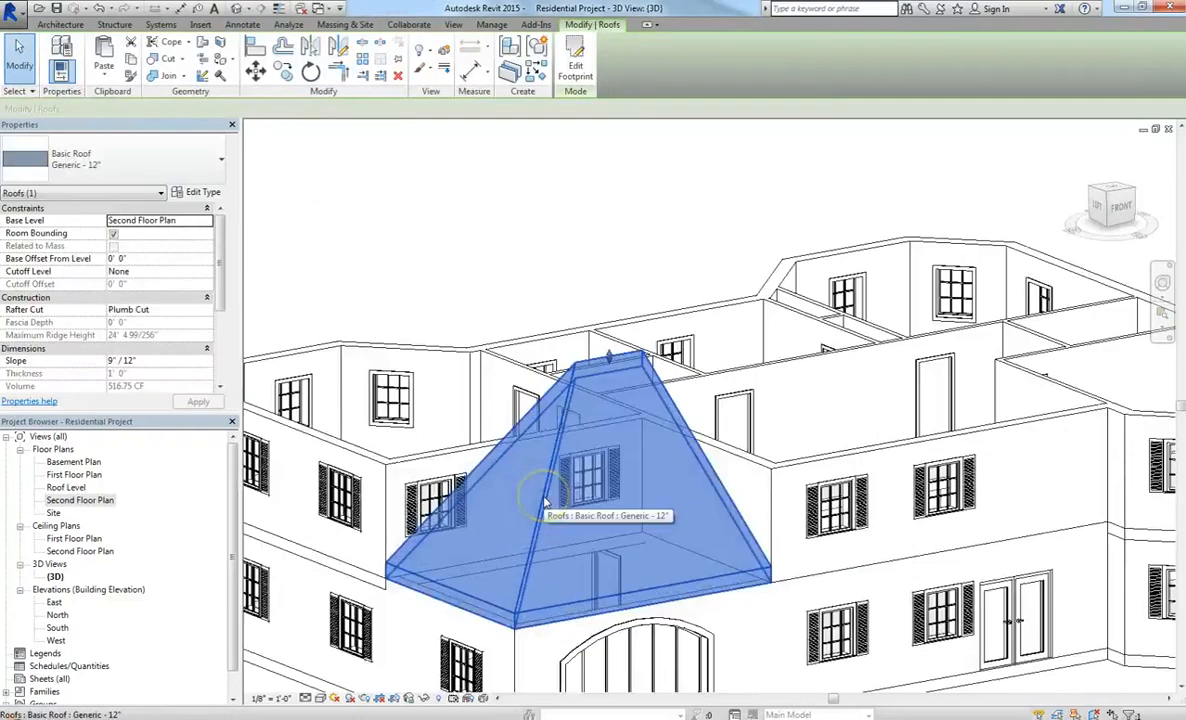
pyautogui.click(113, 361)
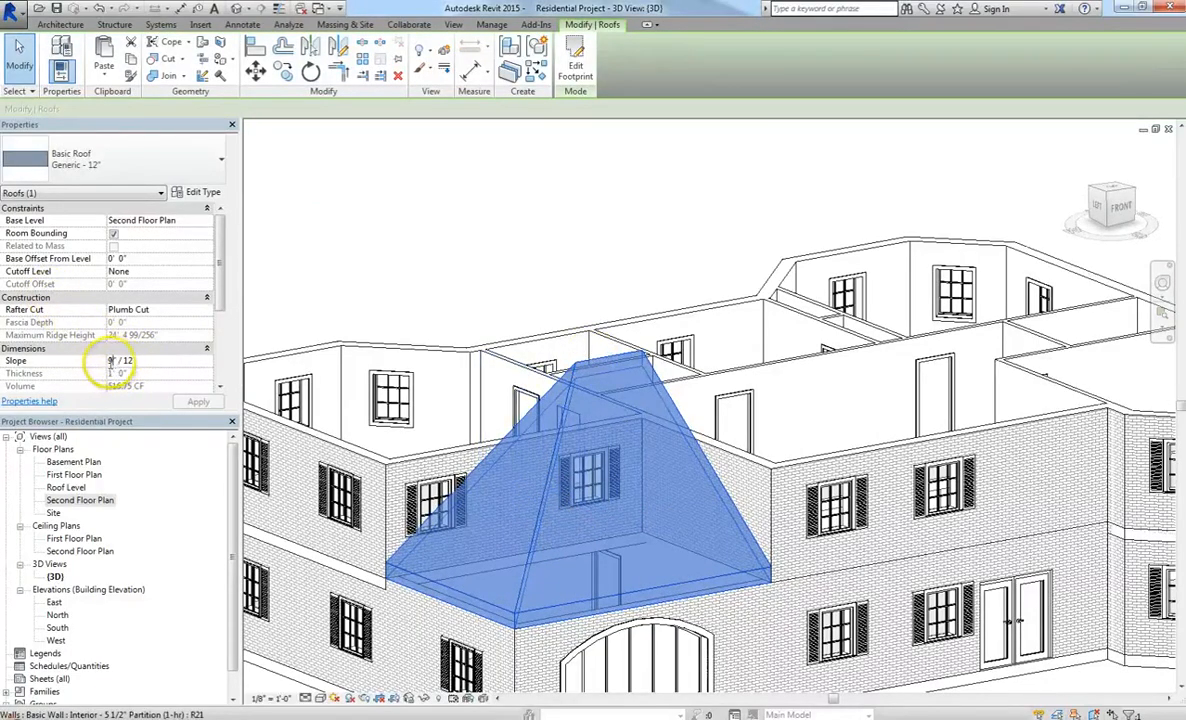
pyautogui.click(115, 360)
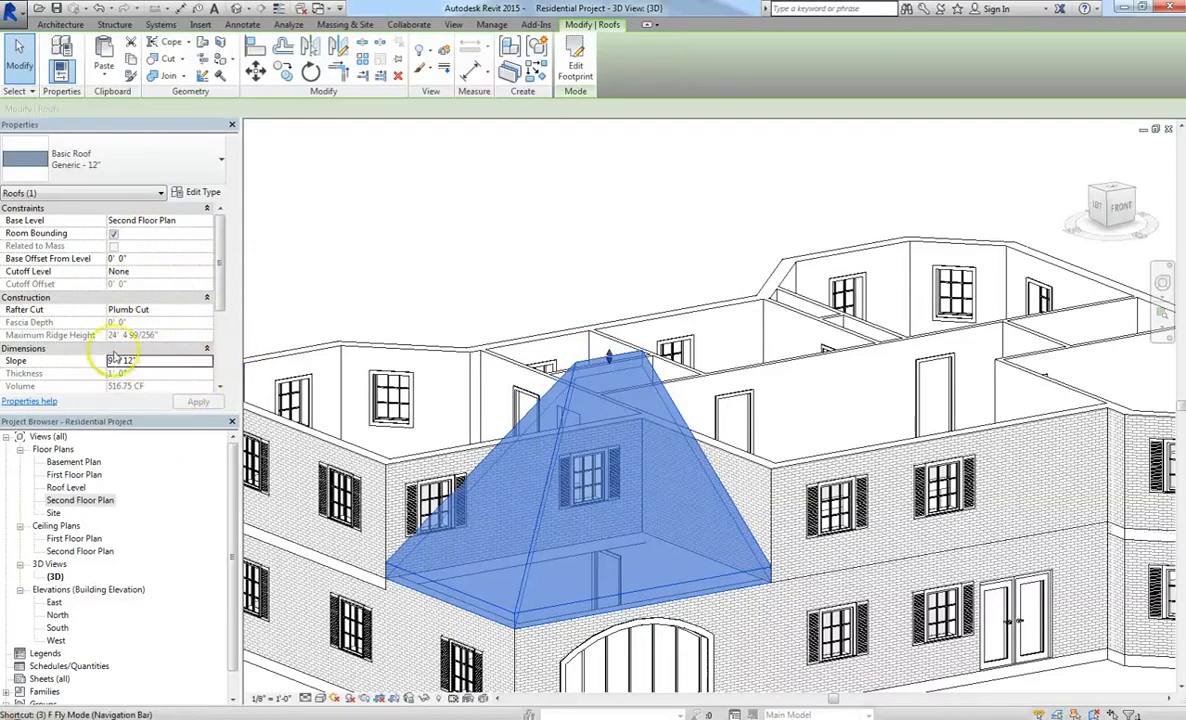
pyautogui.doubleClick(113, 360)
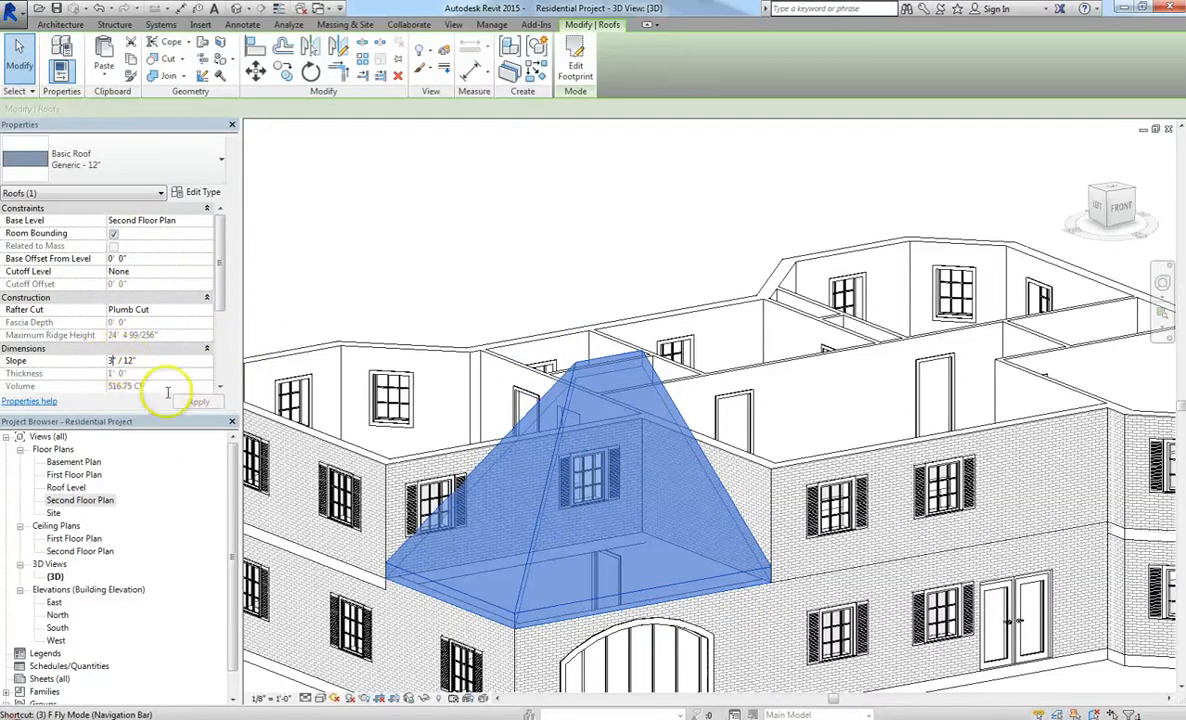
pyautogui.click(198, 403)
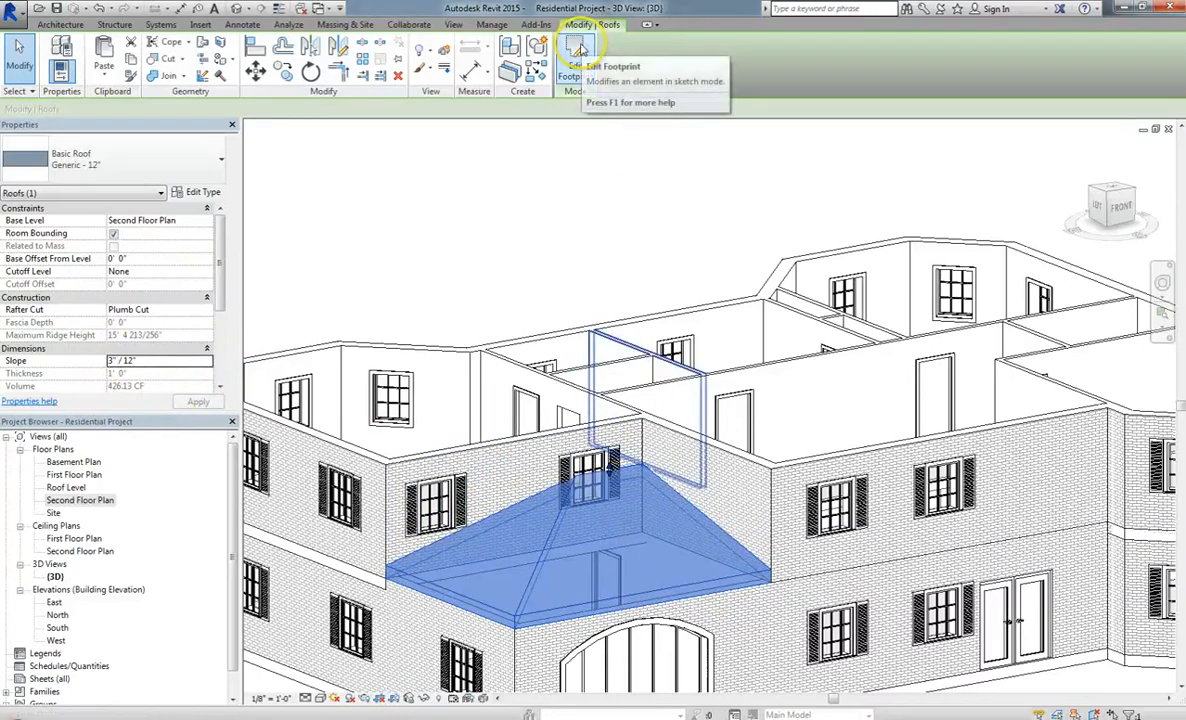
pyautogui.click(578, 50)
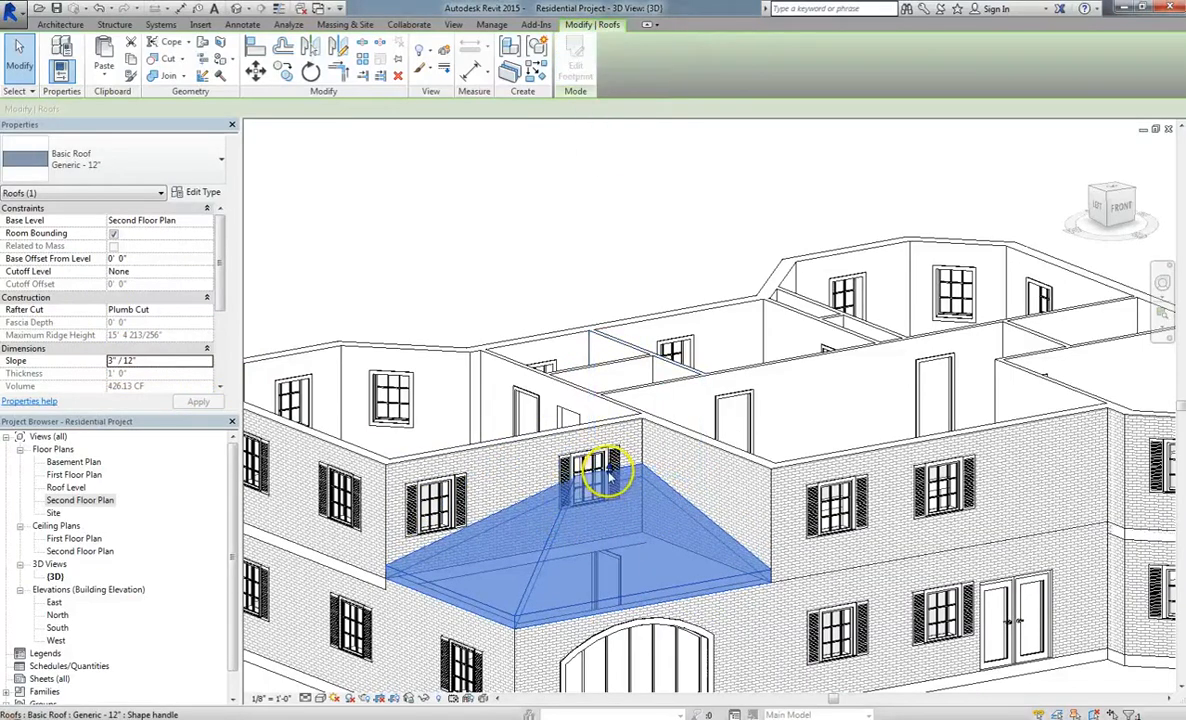
pyautogui.moveTo(610, 472); pyautogui.dragTo(614, 499)
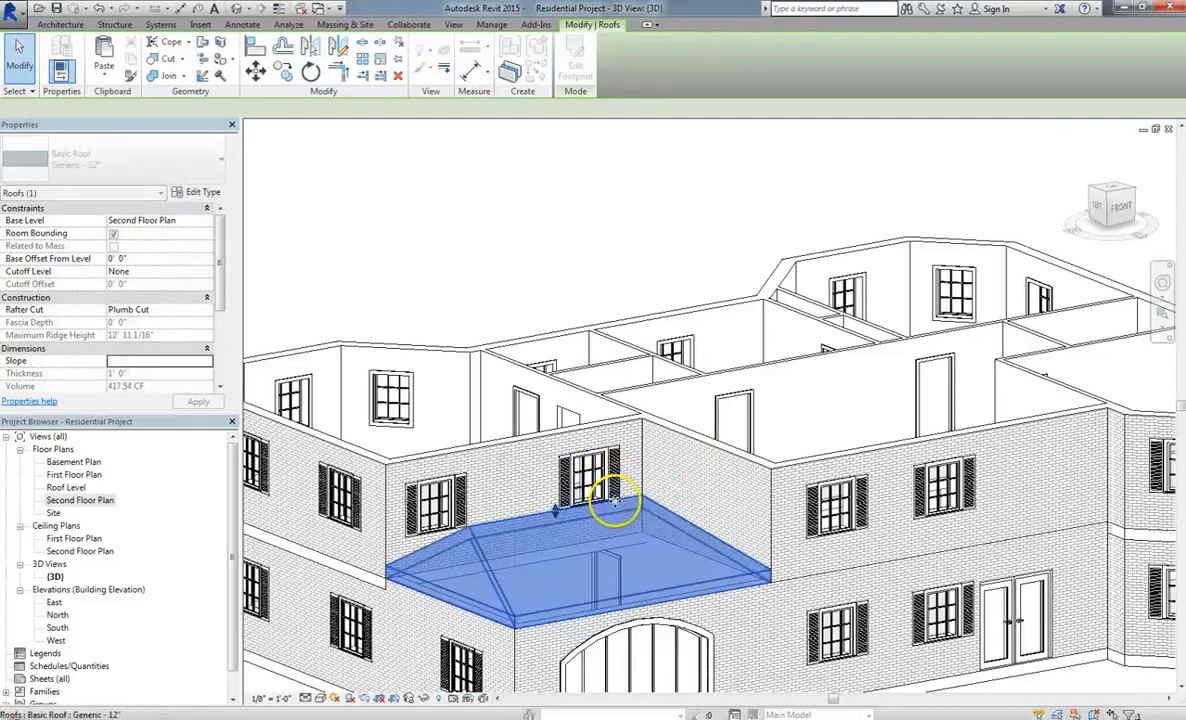
# Step: On the Second Floor Plan, edit the roof's footprint, offsetting its west and south boundary lines outward 1' 6" without copying, and finish the roof
pyautogui.doubleClick(92, 500)
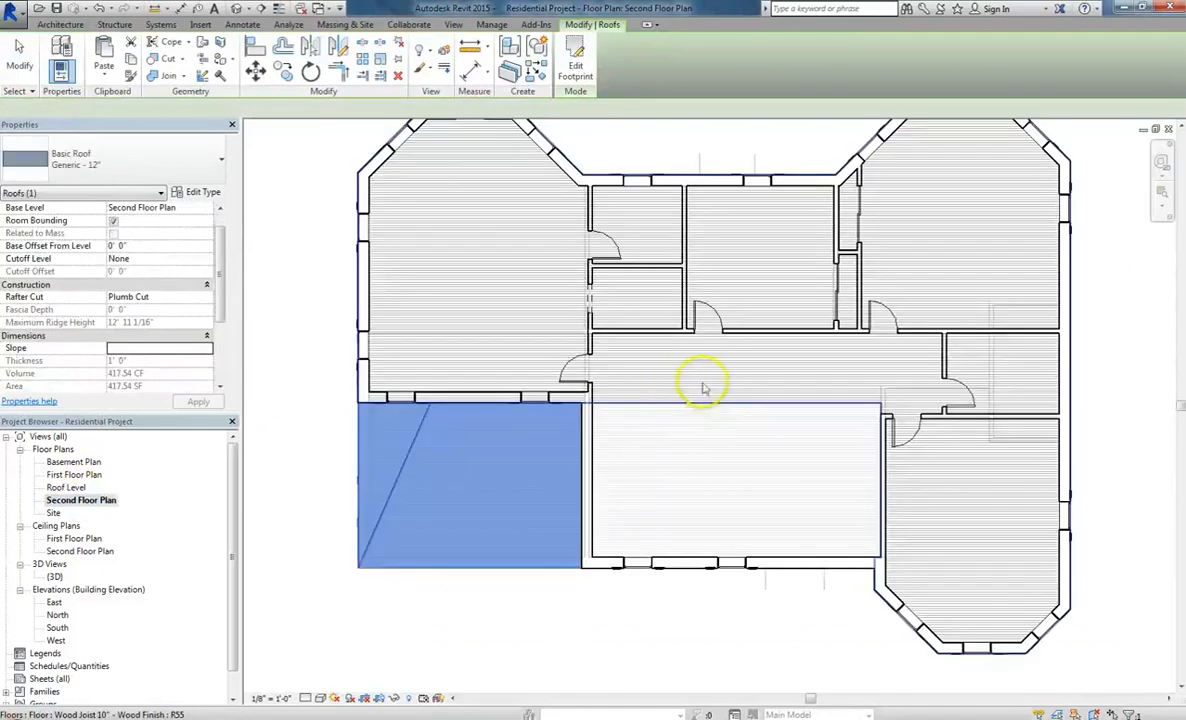
pyautogui.click(576, 60)
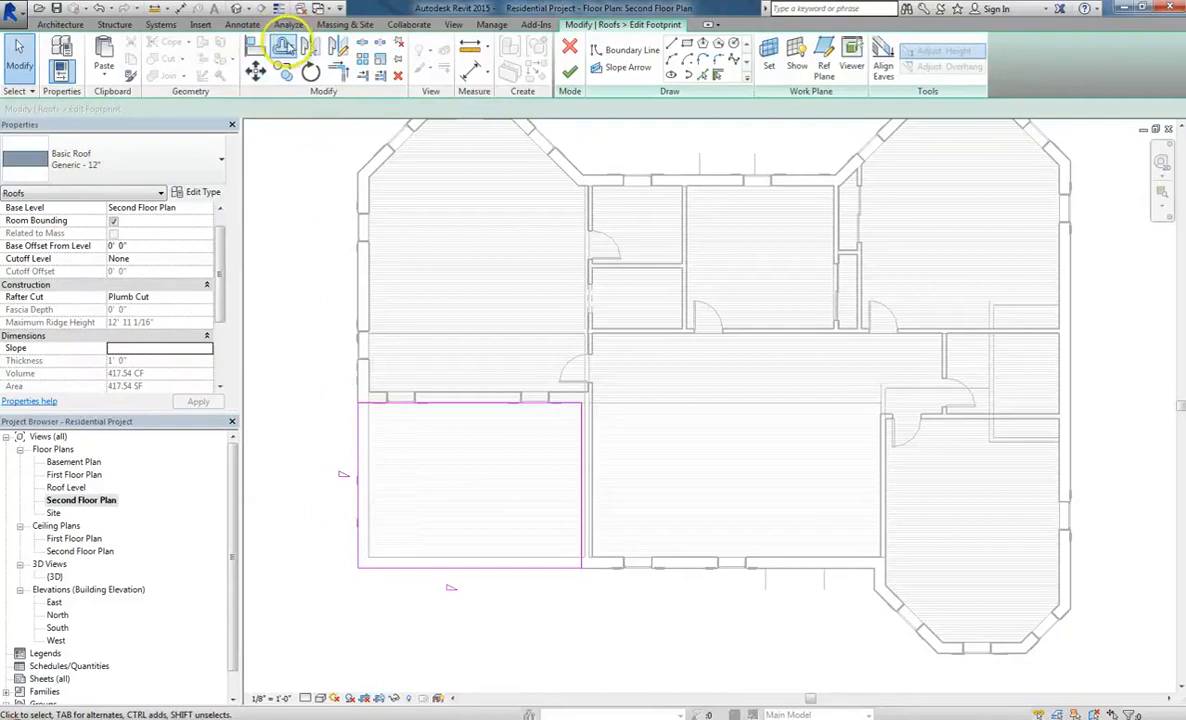
pyautogui.click(284, 45)
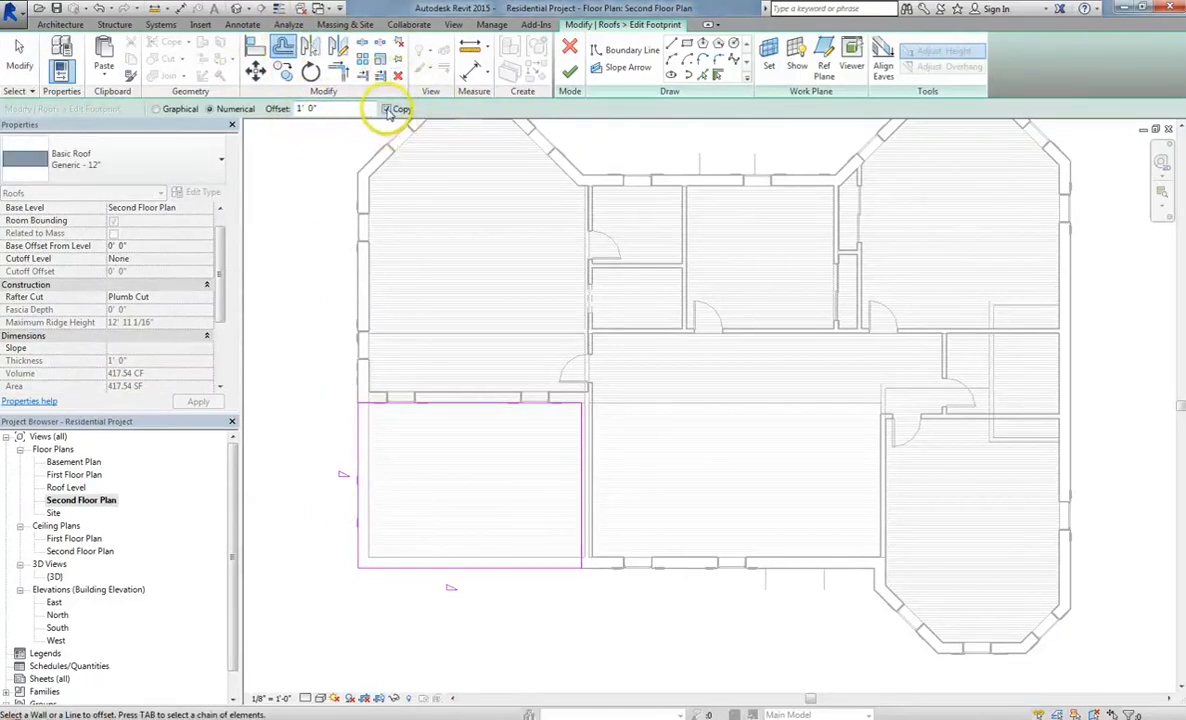
pyautogui.click(386, 109)
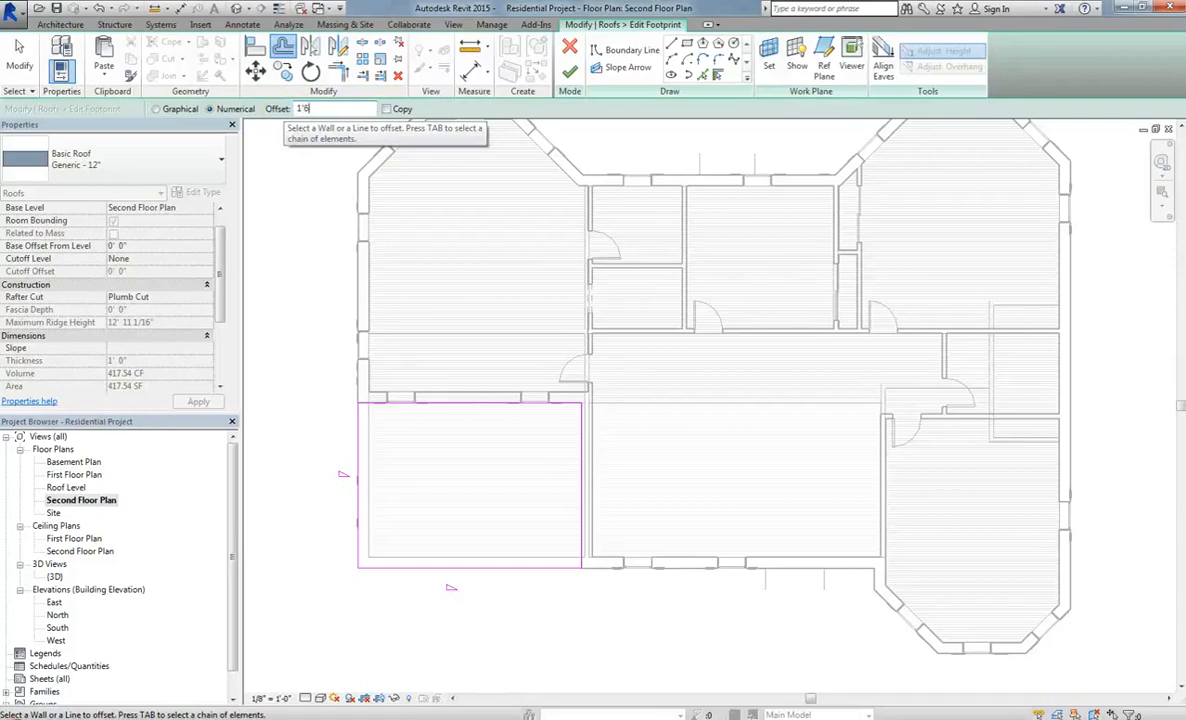
pyautogui.click(352, 458)
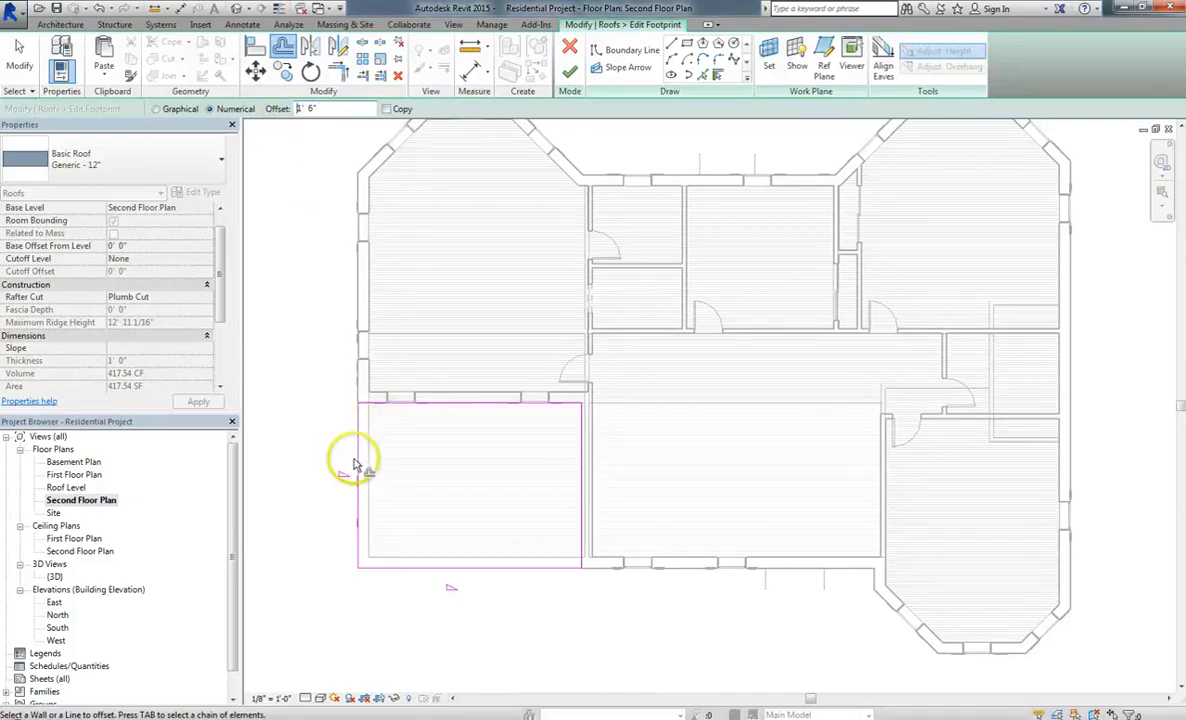
pyautogui.click(352, 462)
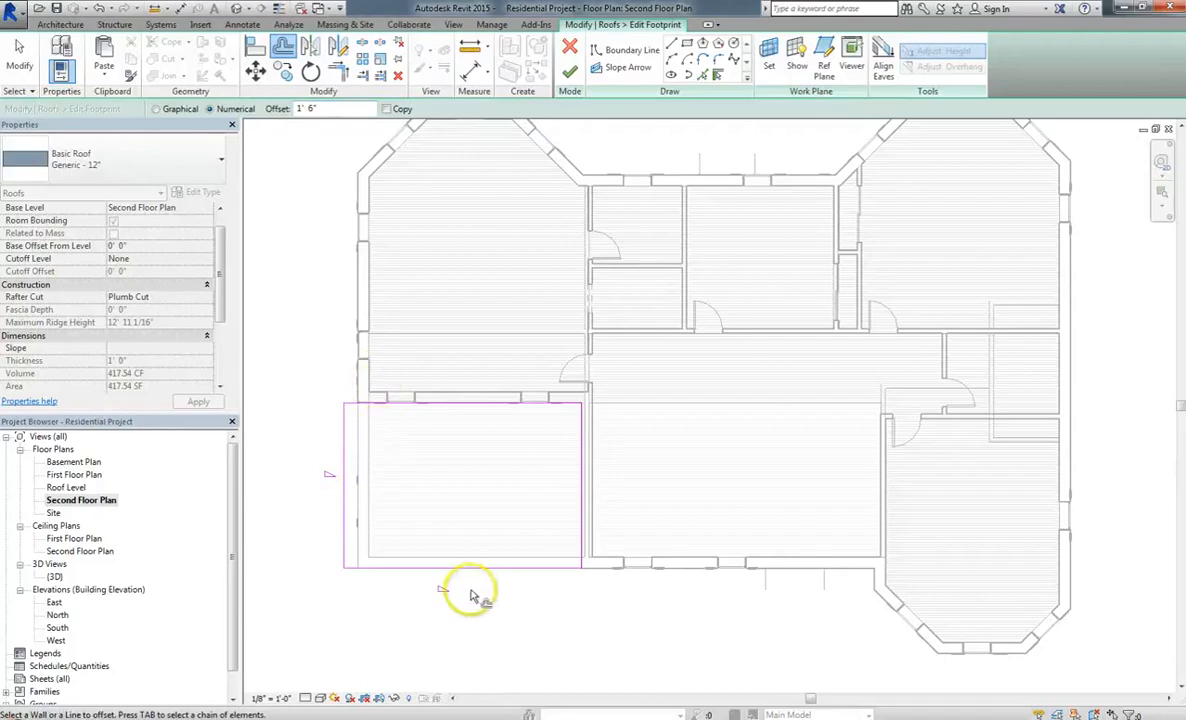
pyautogui.click(537, 556)
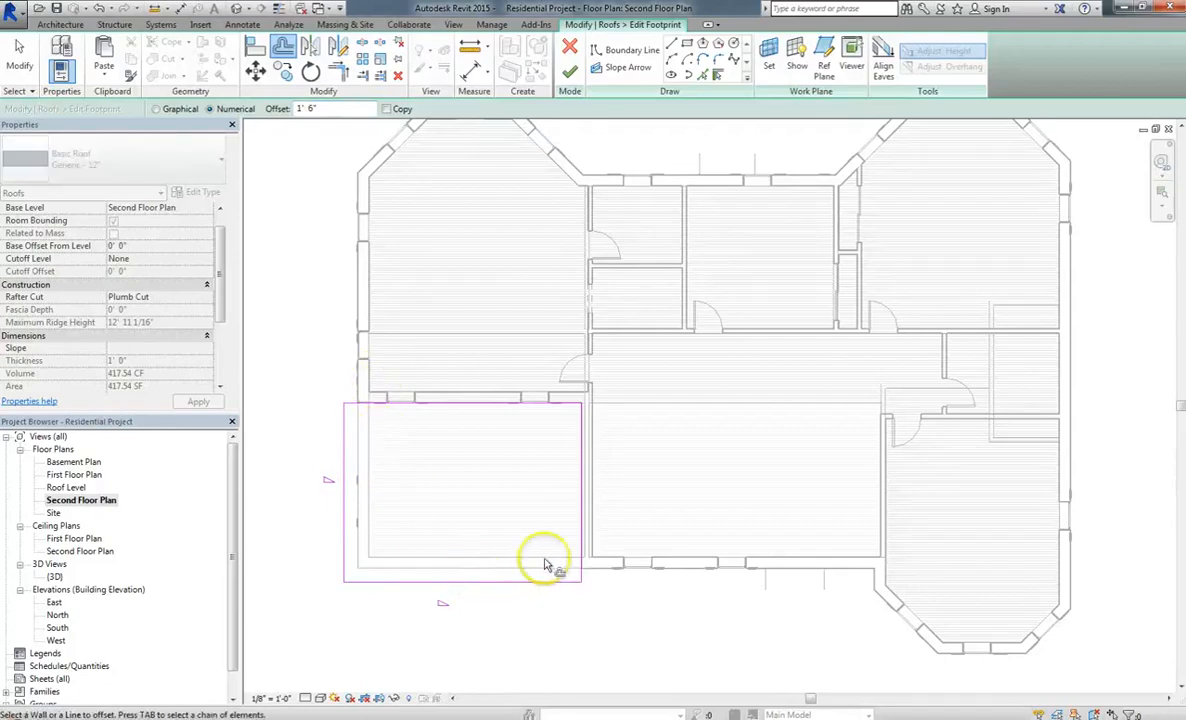
pyautogui.click(571, 71)
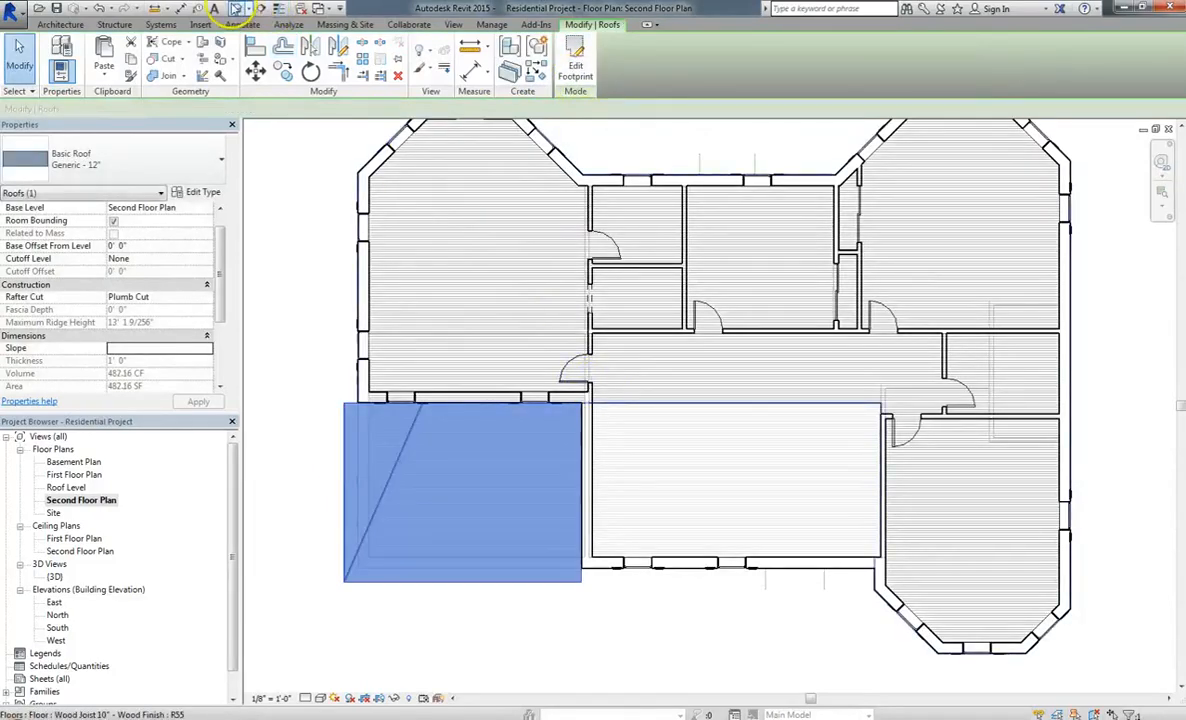
# Step: In 3D, lower the southwest wing roof's ridge to a maximum height of about 12' 8"
pyautogui.click(237, 8)
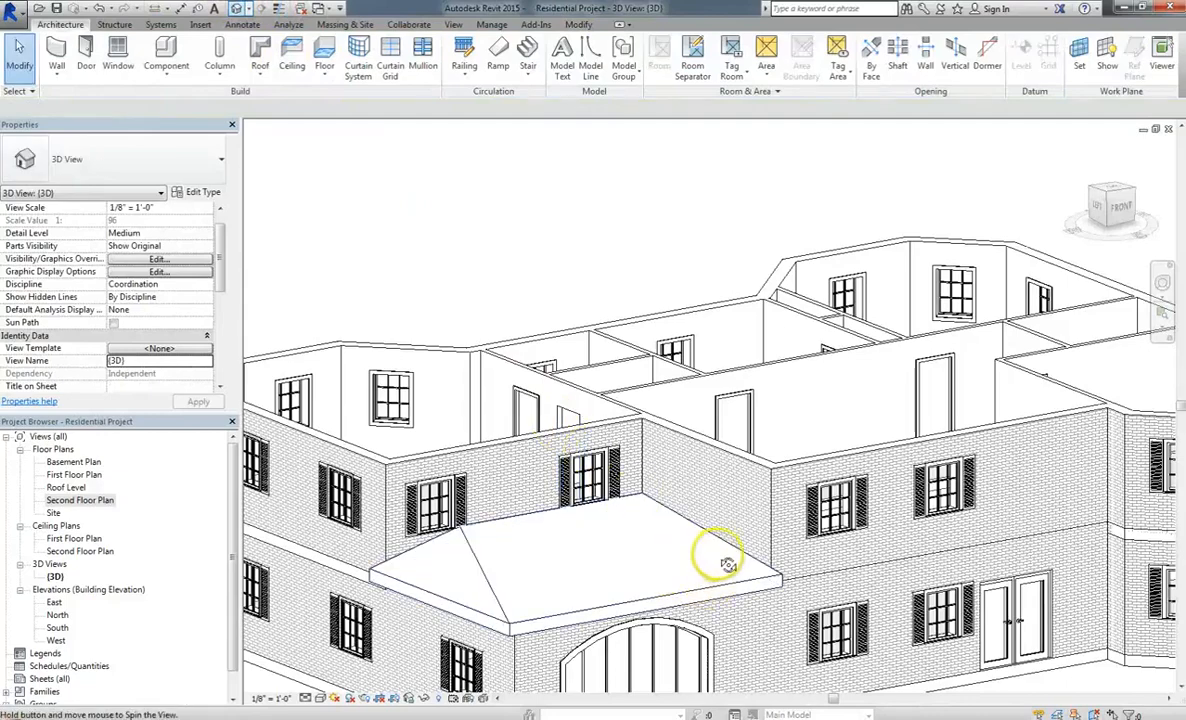
pyautogui.scroll(3, 683, 620)
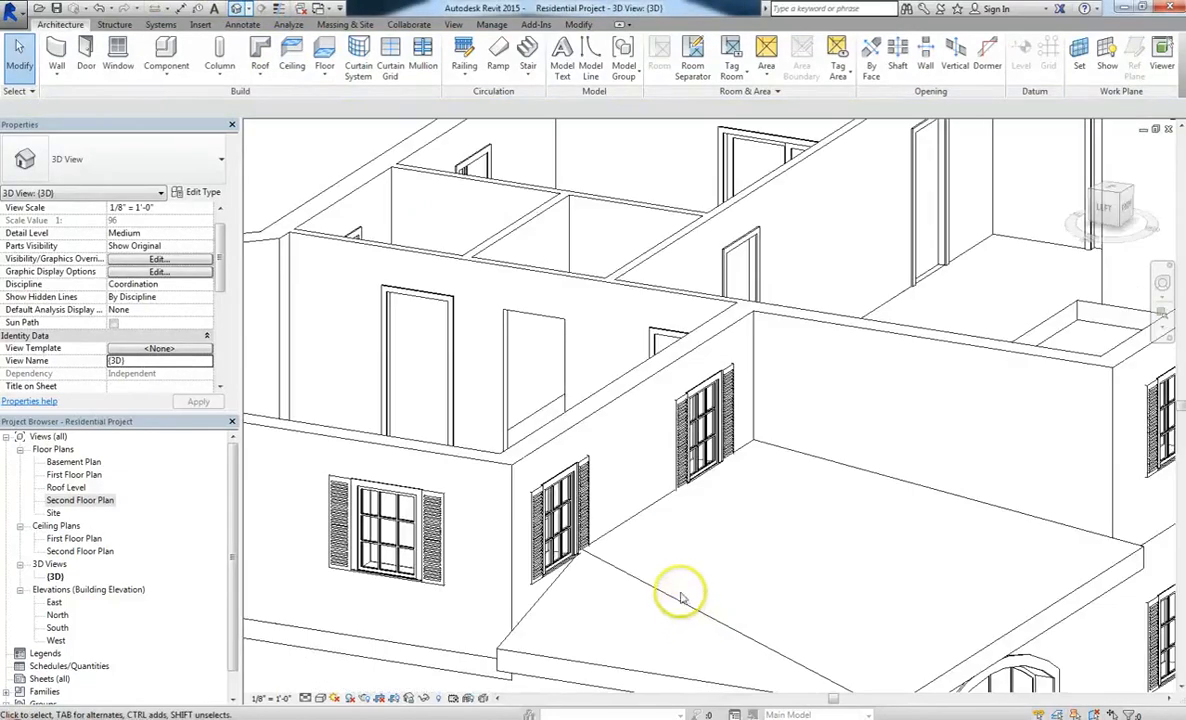
pyautogui.scroll(1, 630, 535)
pyautogui.moveTo(630, 535); pyautogui.dragTo(588, 469, button='middle')
pyautogui.click(755, 435)
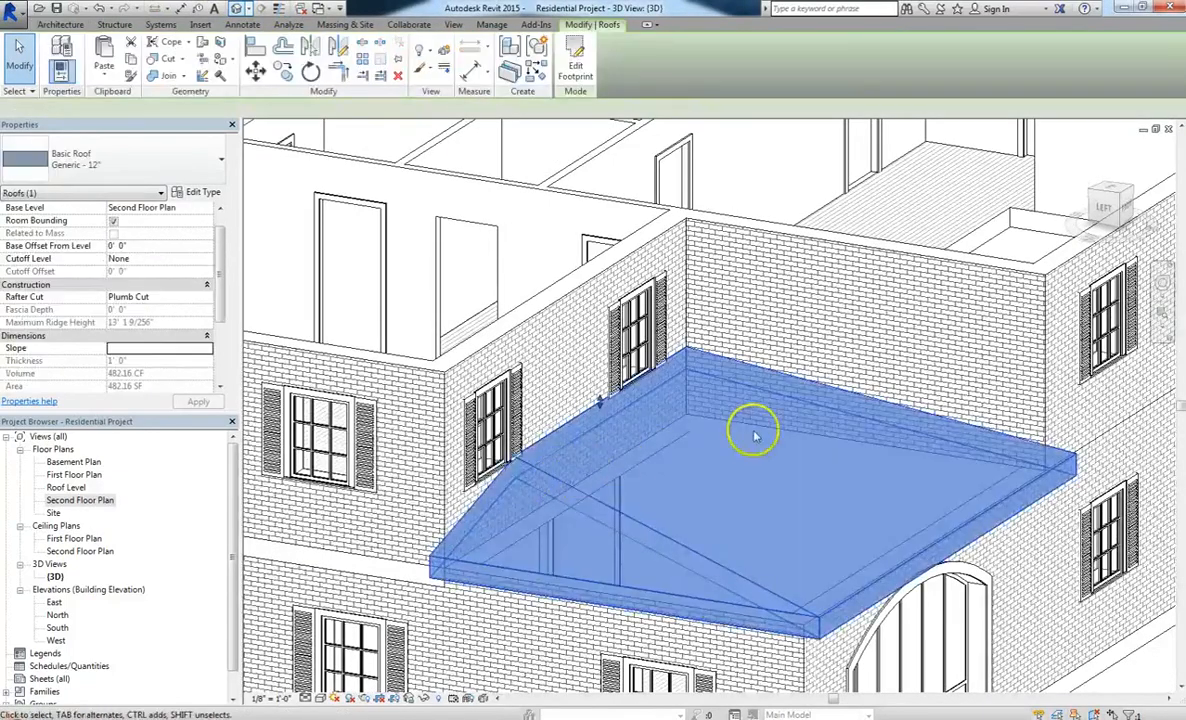
pyautogui.moveTo(600, 402); pyautogui.dragTo(604, 413)
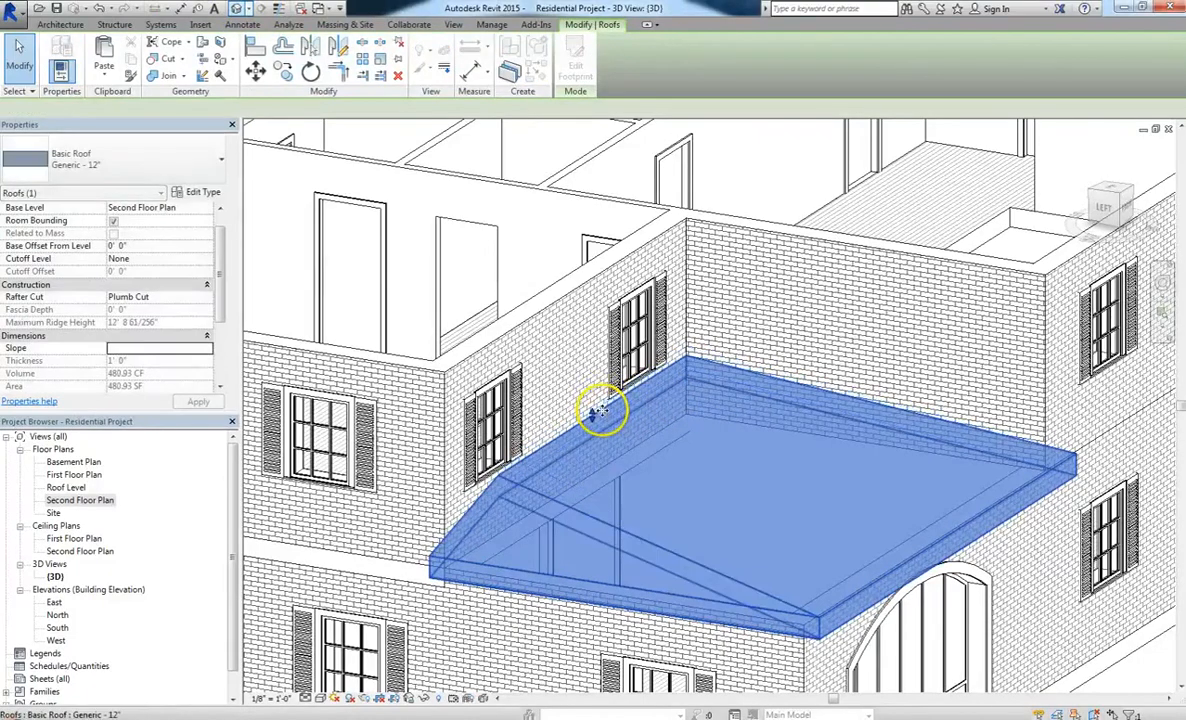
pyautogui.press('Escape')
# Step: Change the southwest wing roof's type to Wood Rafter 8" - Asphalt Shingle - Insulated
pyautogui.scroll(-4, 543, 603)
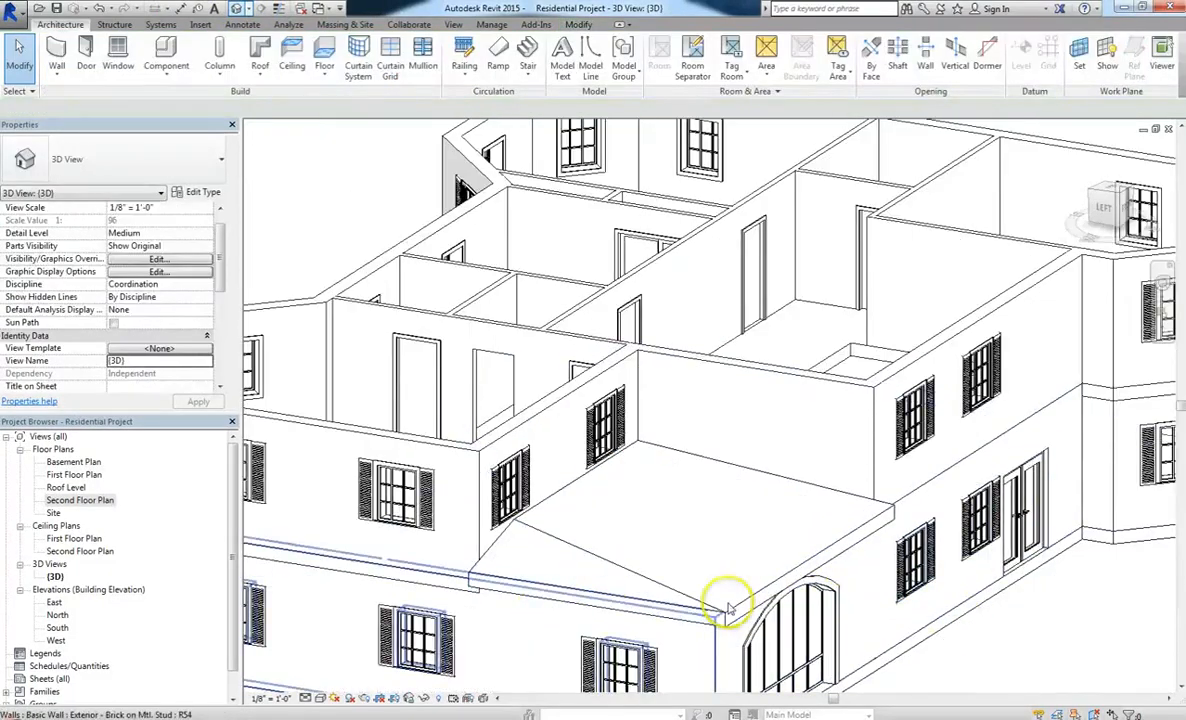
pyautogui.click(528, 586)
pyautogui.scroll(3, 535, 588)
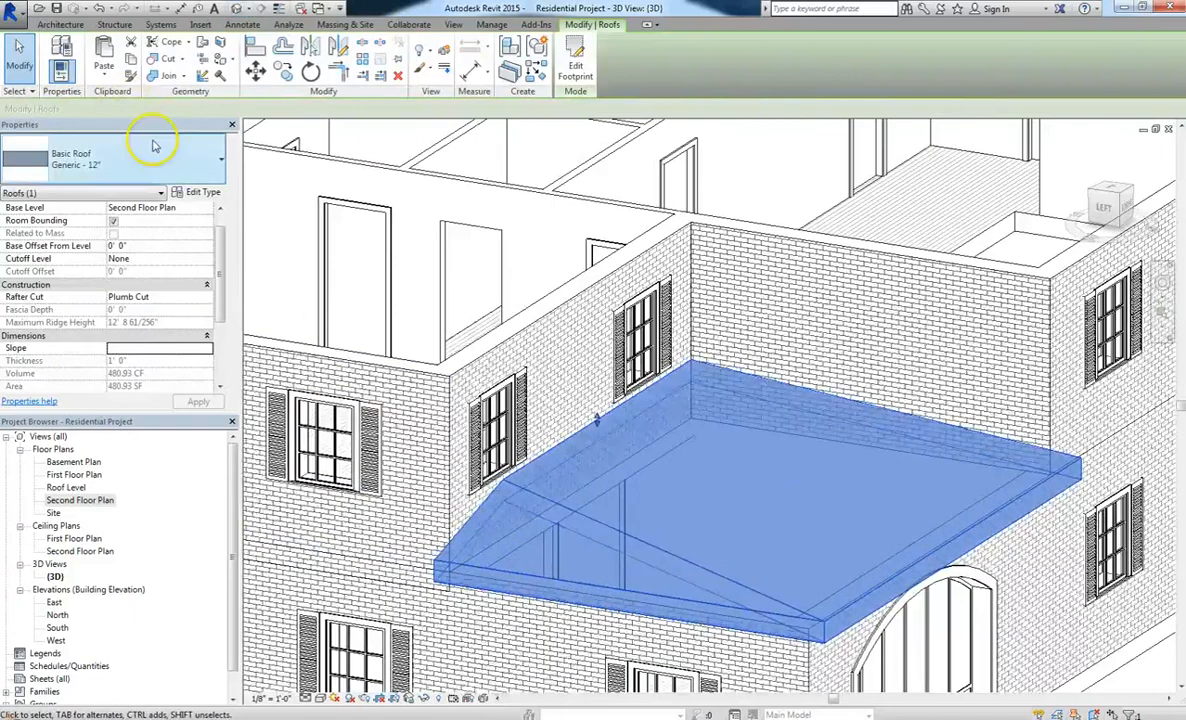
pyautogui.click(155, 148)
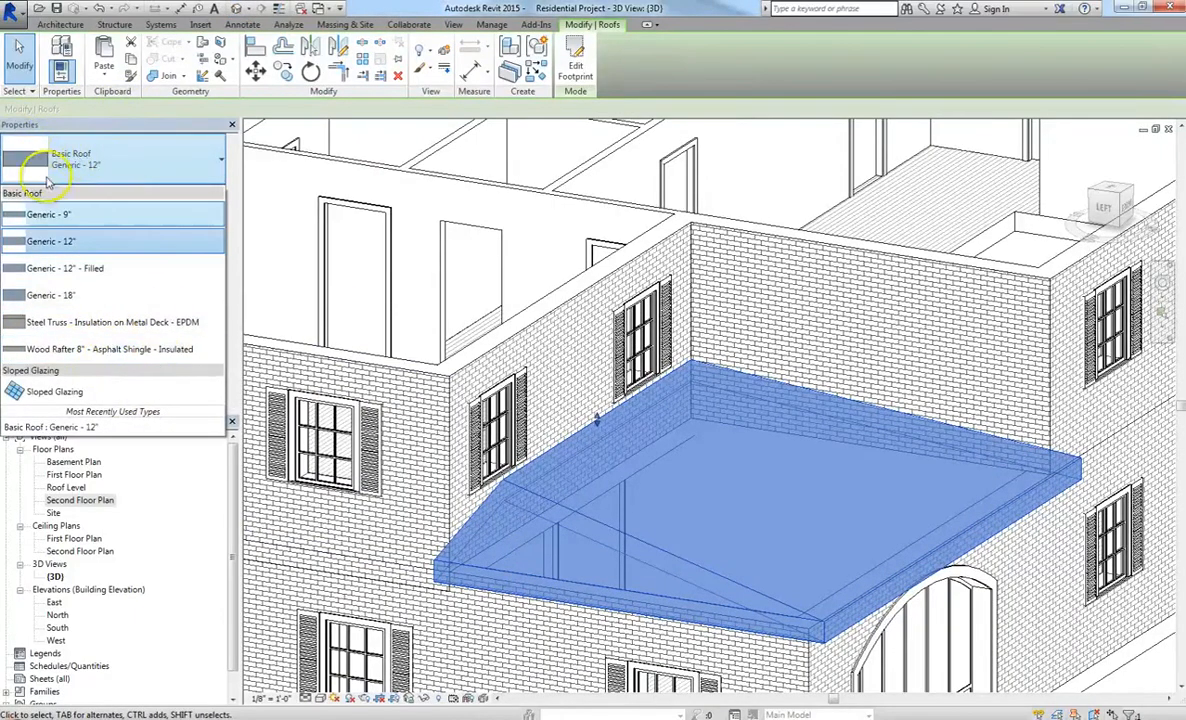
pyautogui.click(59, 355)
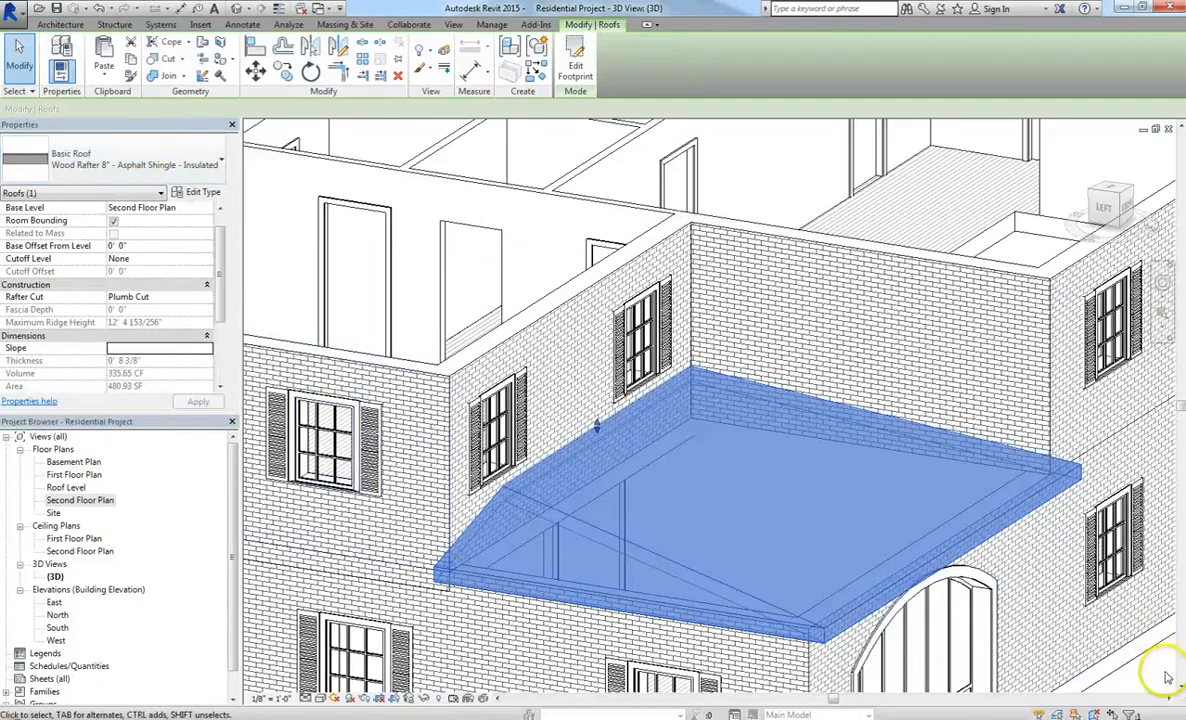
pyautogui.press('Escape')
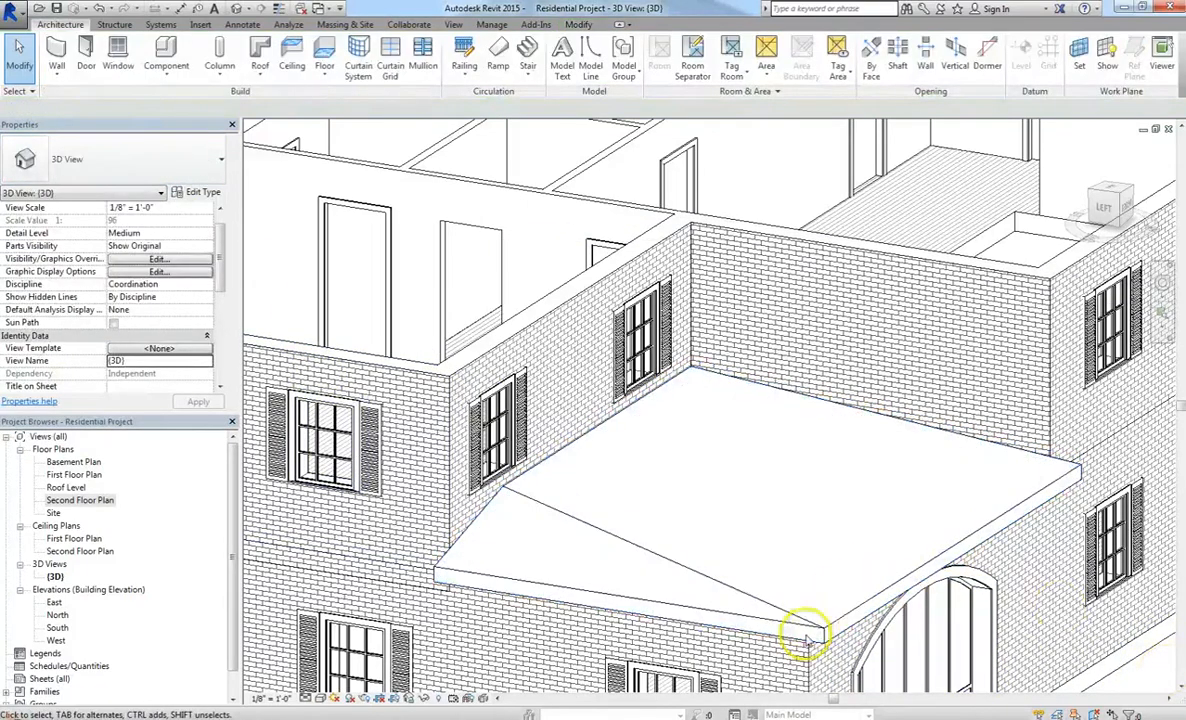
# Step: Examine the wing roof's eaves and overhangs from several angles in 3D, and check the building levels in the North elevation
pyautogui.scroll(5, 807, 625)
pyautogui.scroll(-6, 807, 610)
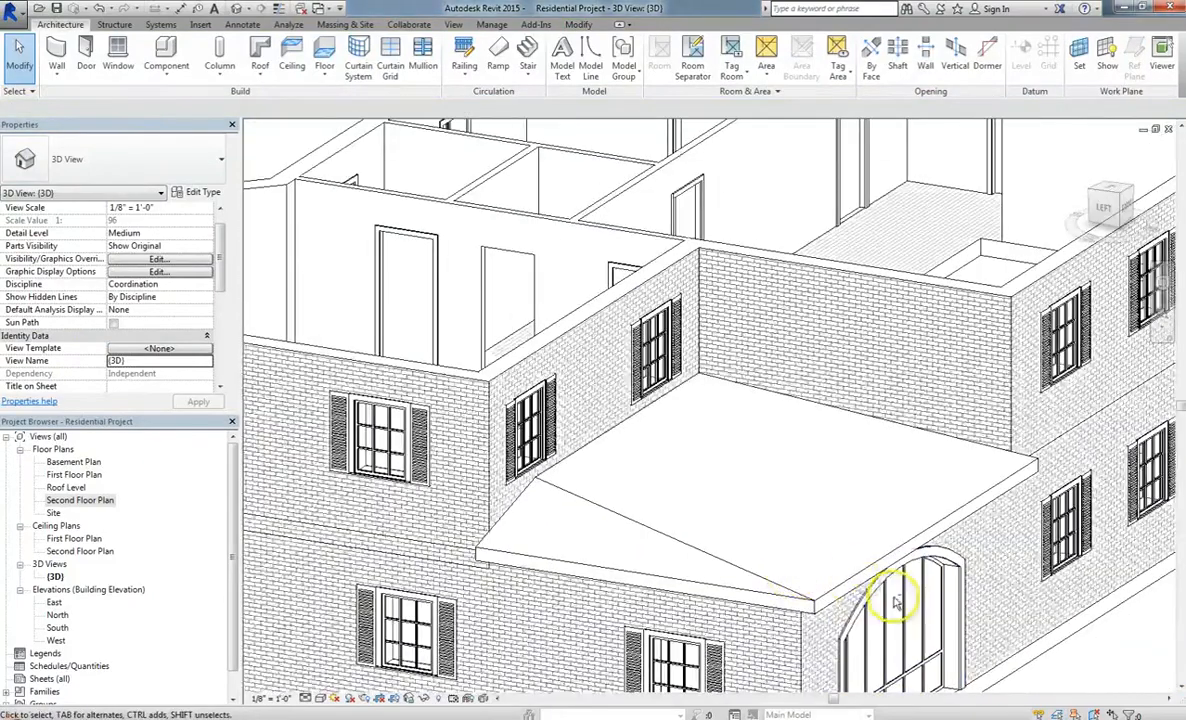
pyautogui.scroll(3, 820, 582)
pyautogui.moveTo(812, 580); pyautogui.dragTo(471, 476, button='middle')
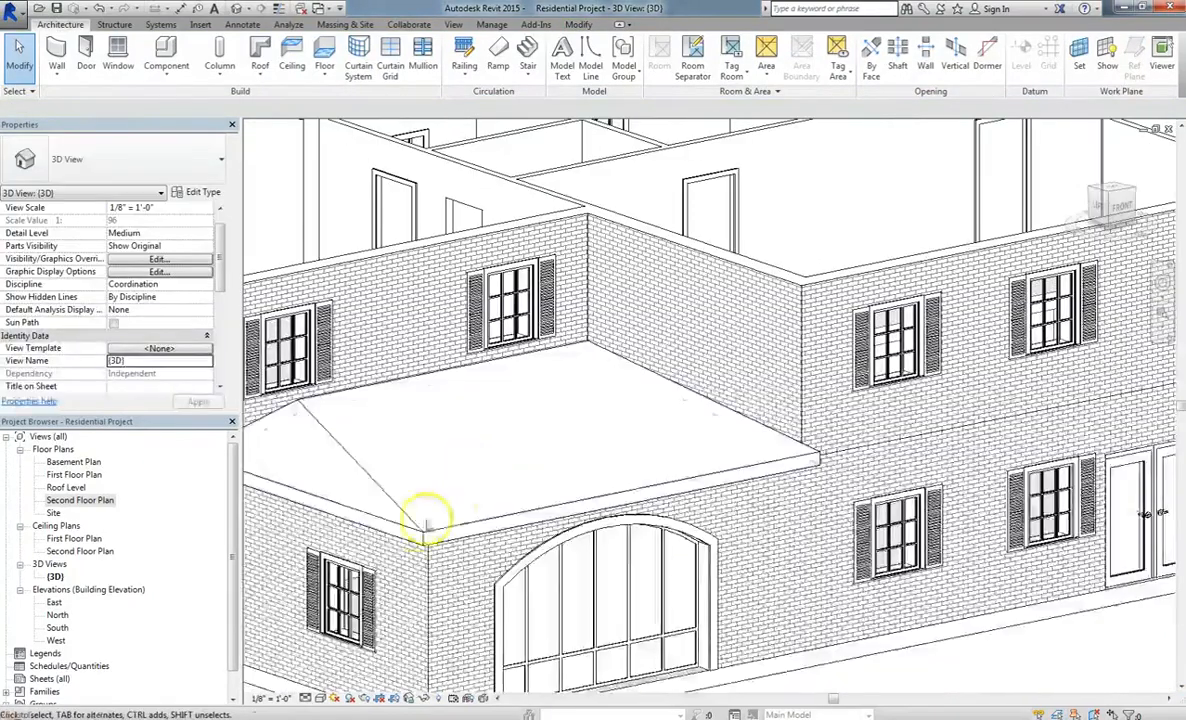
pyautogui.scroll(2, 460, 530)
pyautogui.scroll(-2, 470, 530)
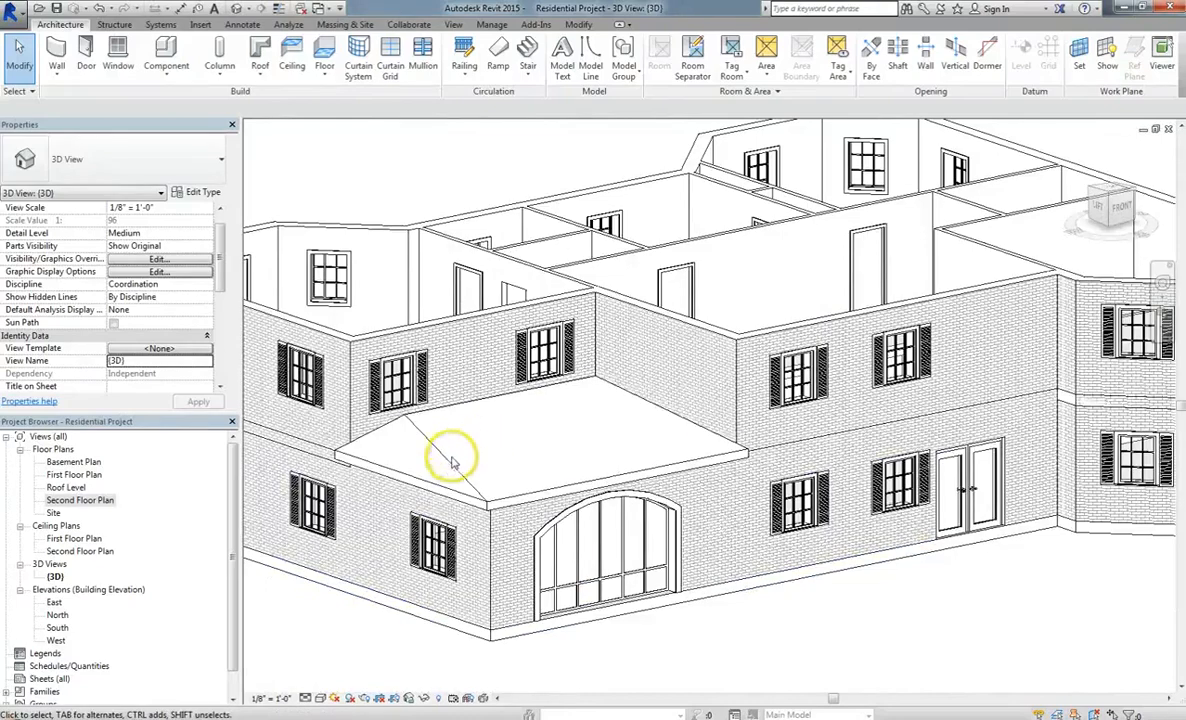
pyautogui.click(453, 456)
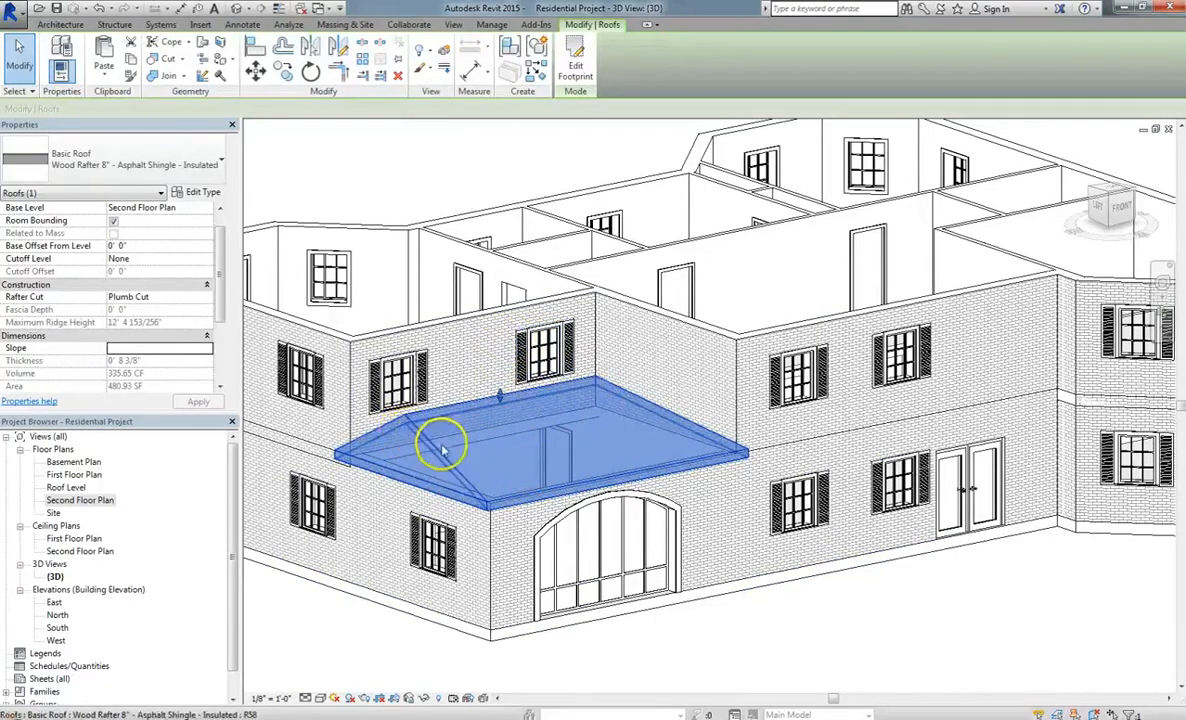
pyautogui.moveTo(442, 437); pyautogui.dragTo(469, 492, button='middle')
pyautogui.press('Escape')
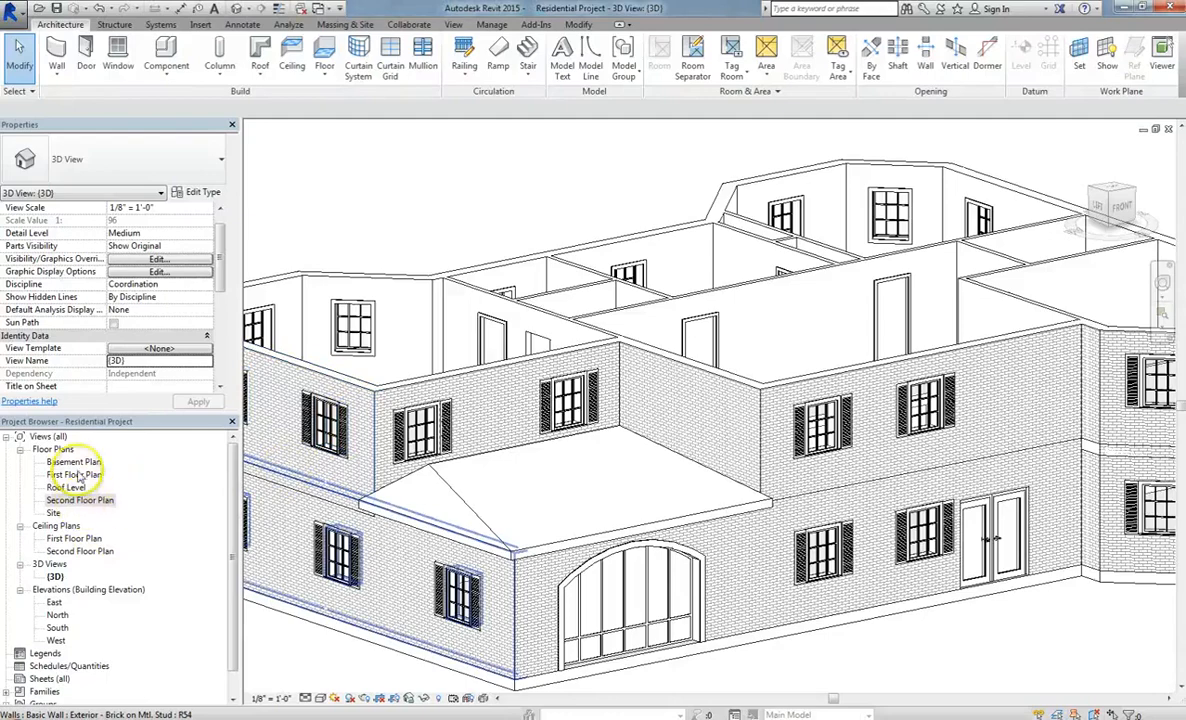
pyautogui.doubleClick(58, 615)
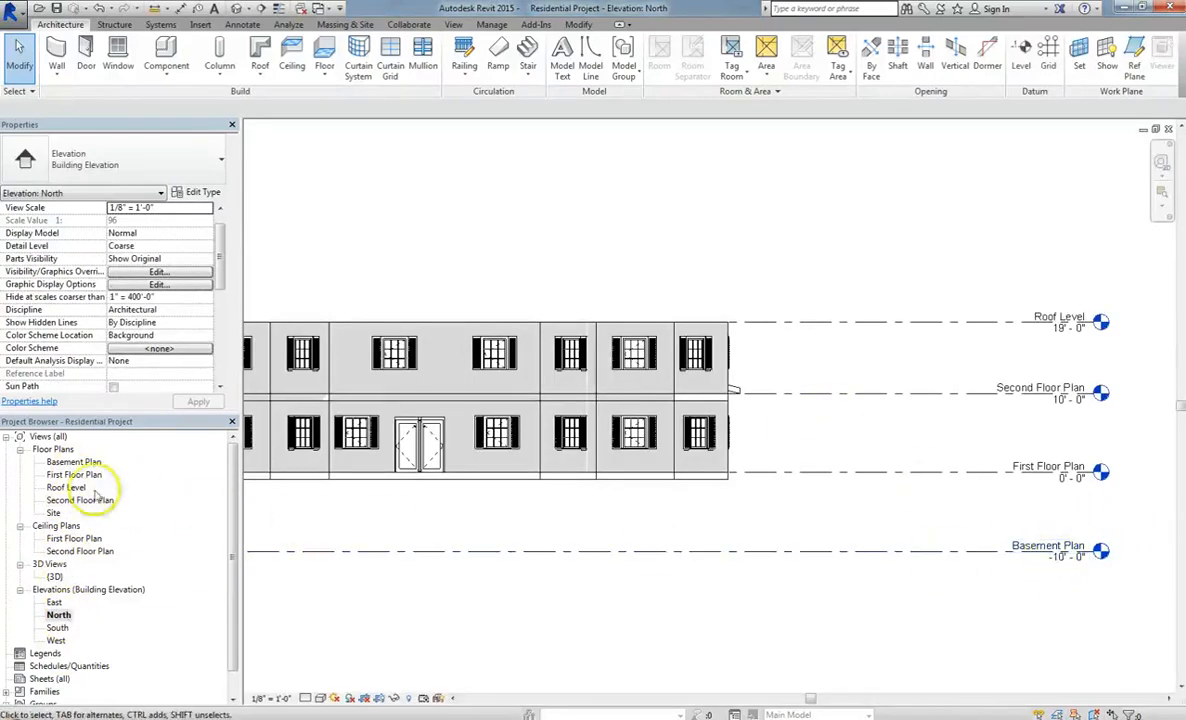
# Step: Open the Basement Plan floor plan and set its Underlay to First Floor Plan
pyautogui.doubleClick(75, 463)
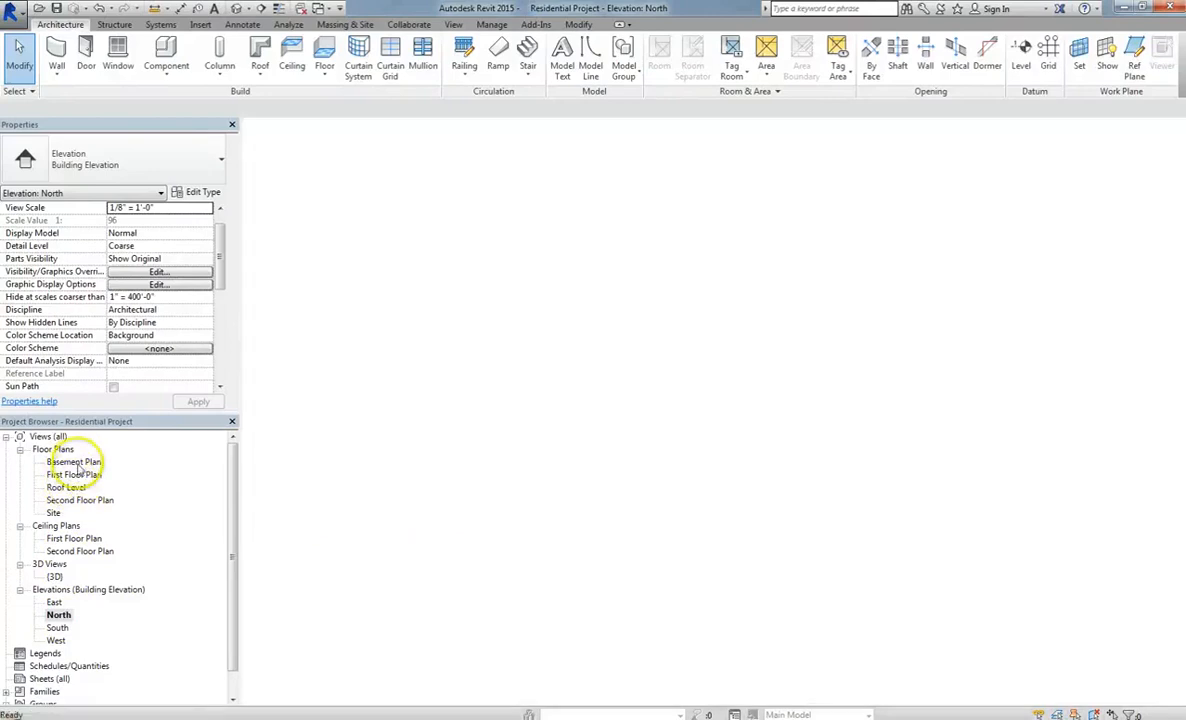
pyautogui.scroll(-3, 614, 406)
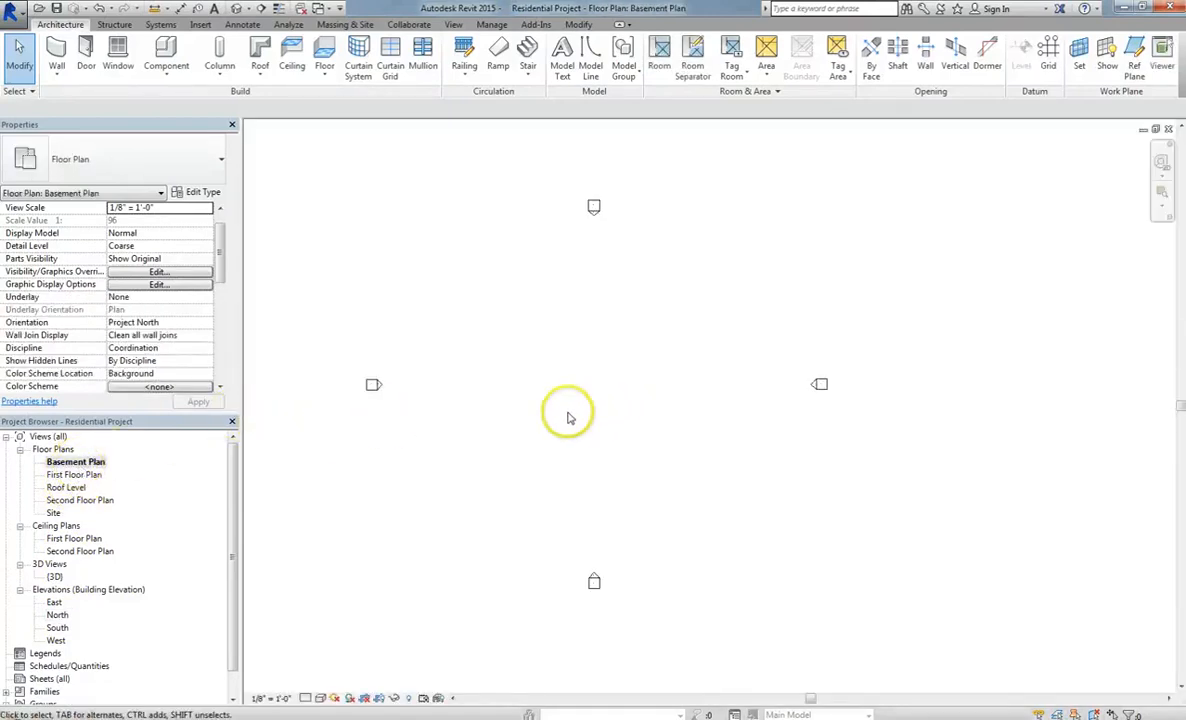
pyautogui.moveTo(569, 413); pyautogui.dragTo(652, 449, button='middle')
pyautogui.scroll(-2, 652, 449)
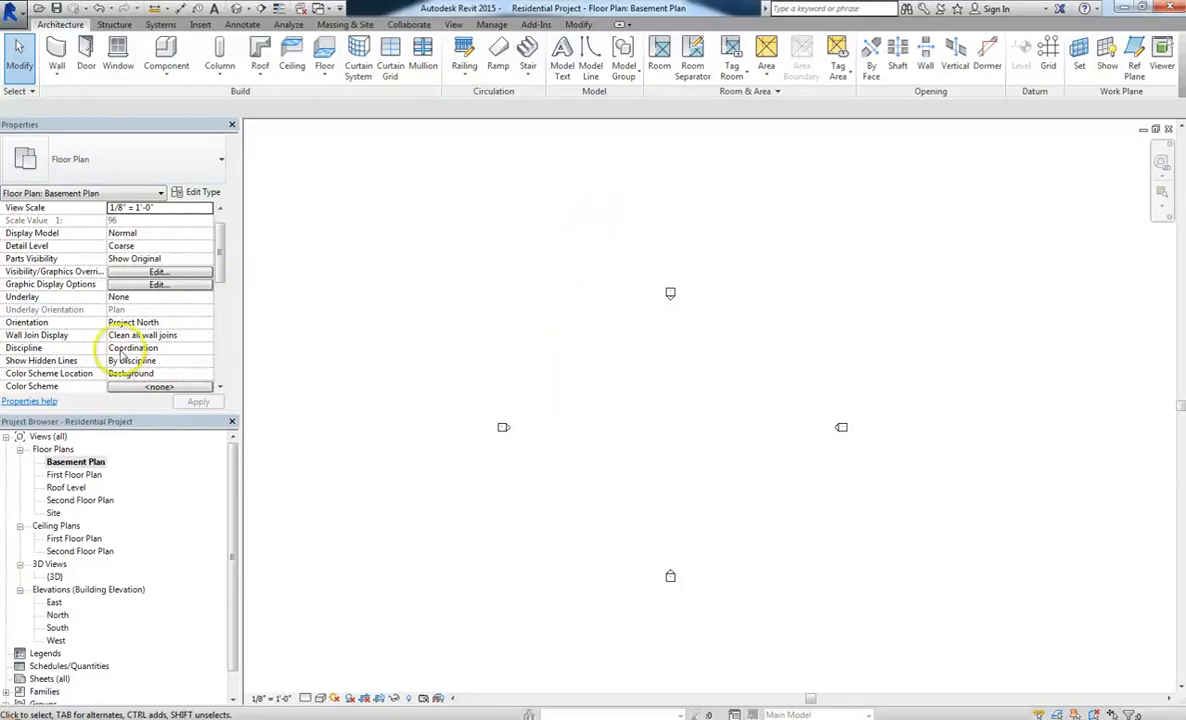
pyautogui.moveTo(218, 282)
pyautogui.mouseDown()
pyautogui.moveTo(226, 305)
pyautogui.moveTo(224, 270)
pyautogui.mouseUp()
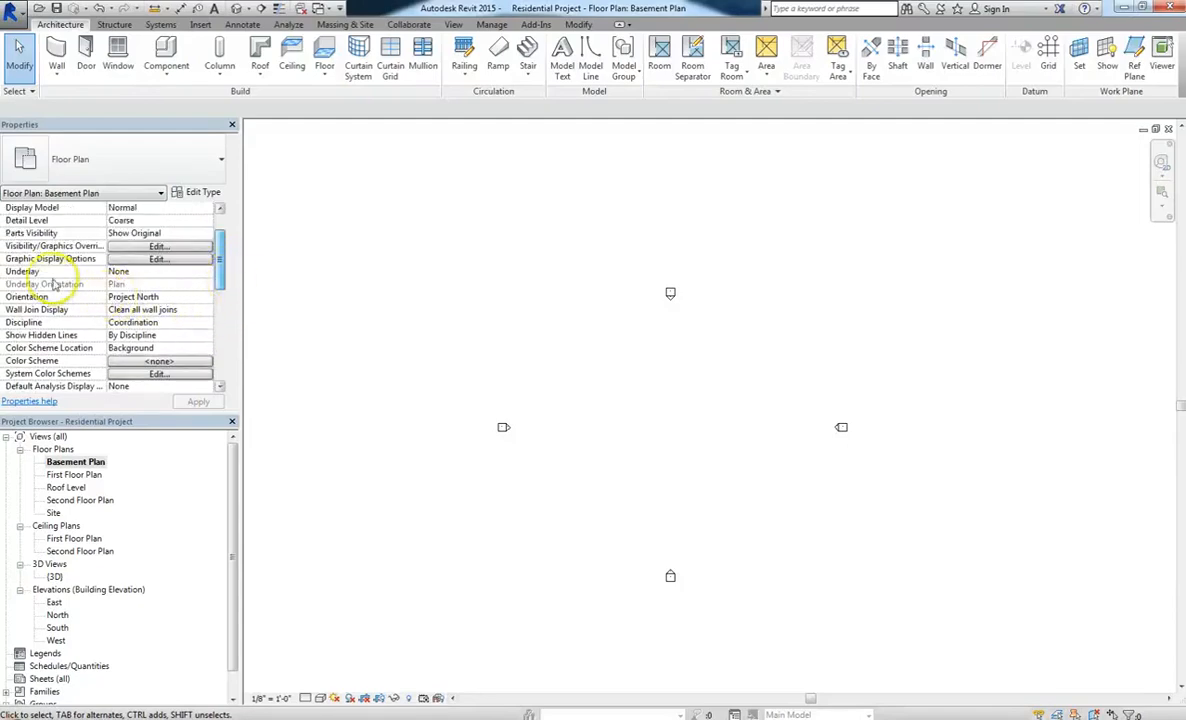
pyautogui.click(206, 271)
pyautogui.click(206, 276)
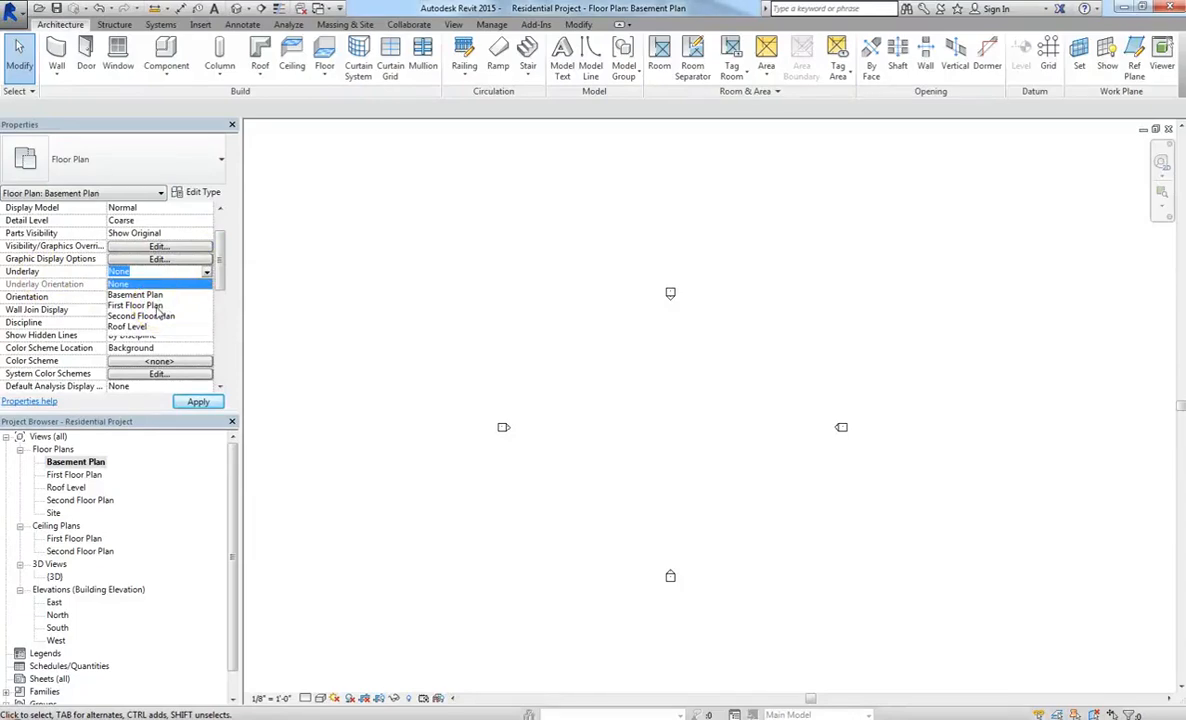
pyautogui.click(140, 305)
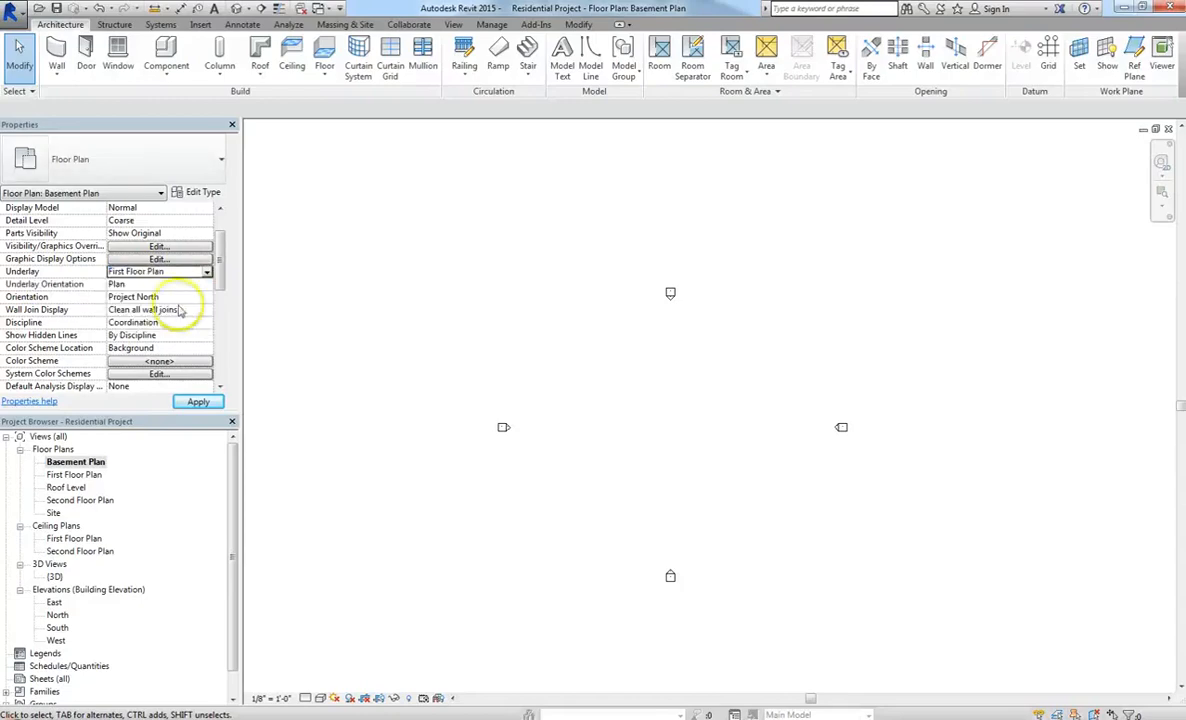
pyautogui.scroll(7, 688, 503)
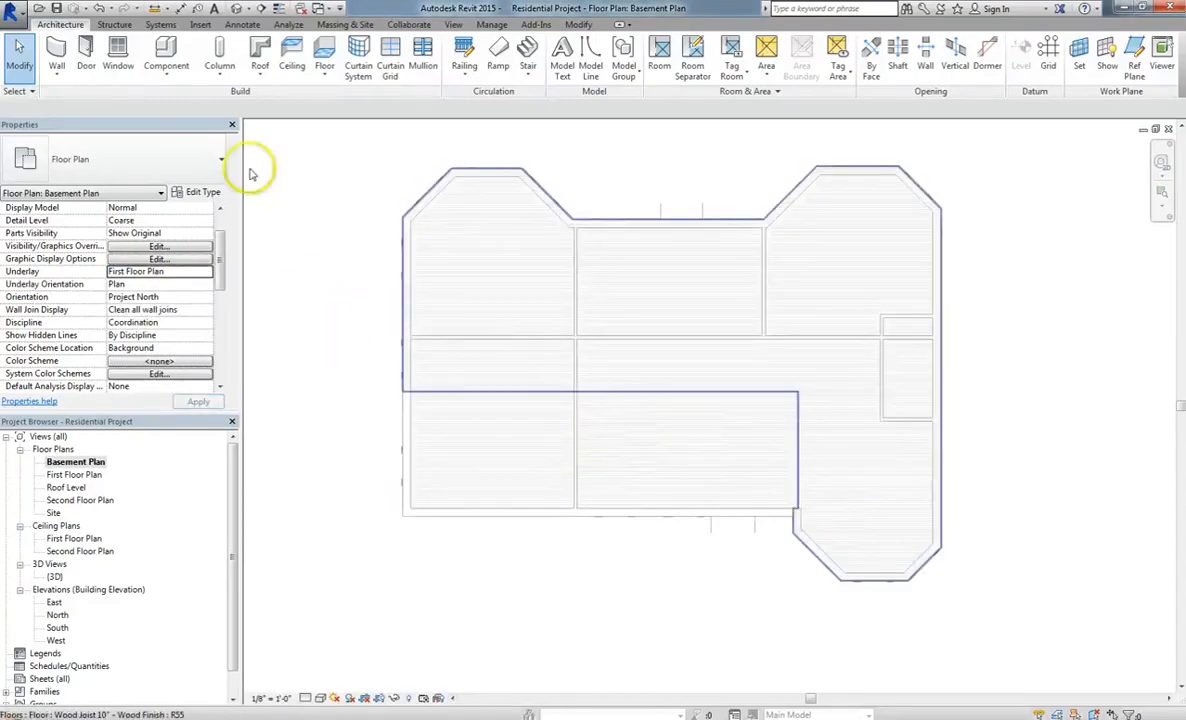
# Step: Start a new wall in the Basement Plan using the Basic Wall type Retaining - 12" Concrete
pyautogui.click(55, 70)
pyautogui.click(100, 99)
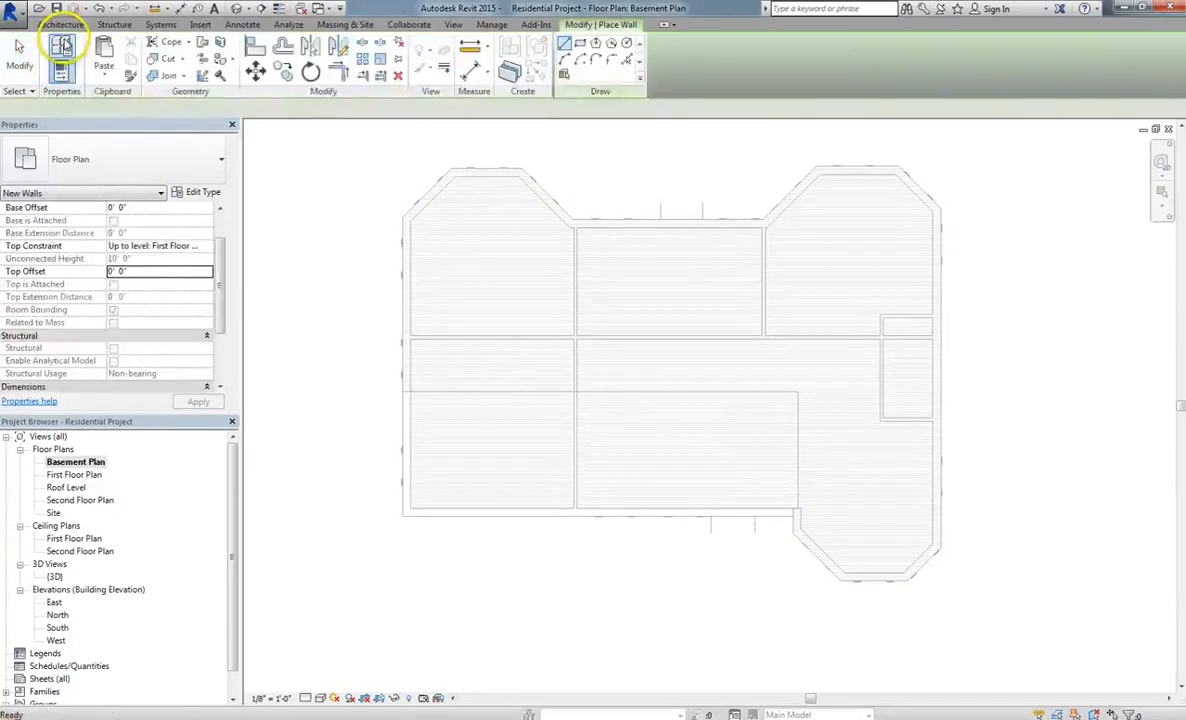
pyautogui.click(127, 155)
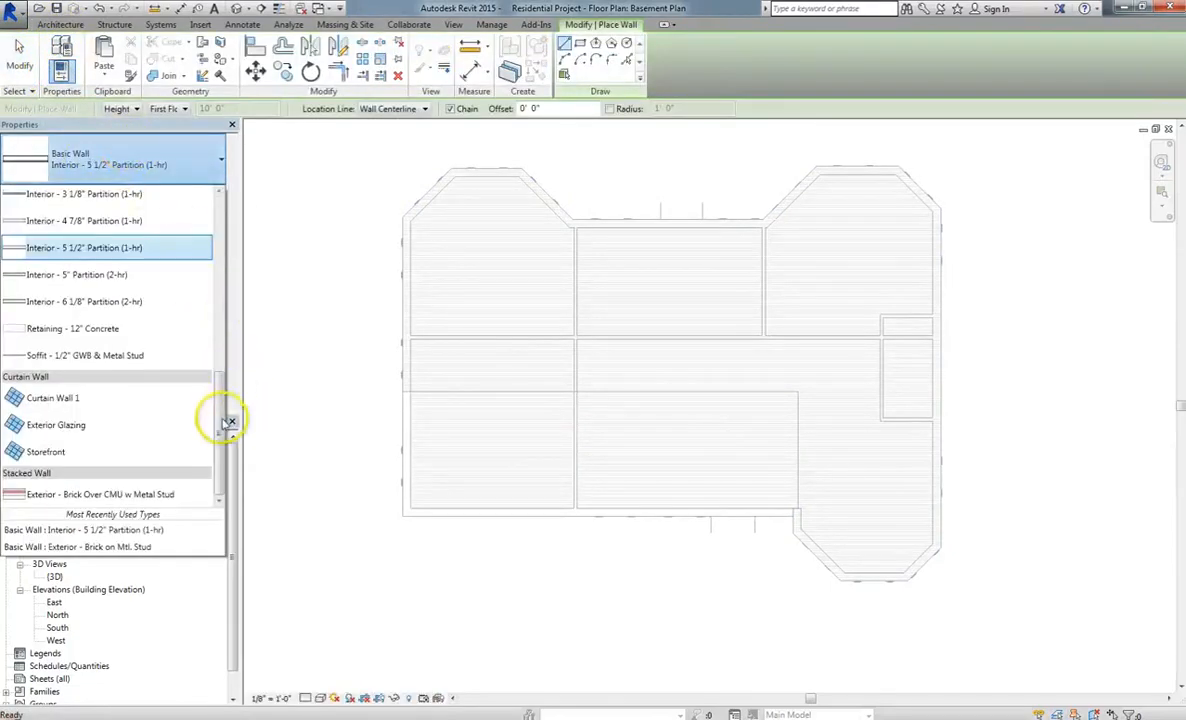
pyautogui.scroll(3, 218, 440)
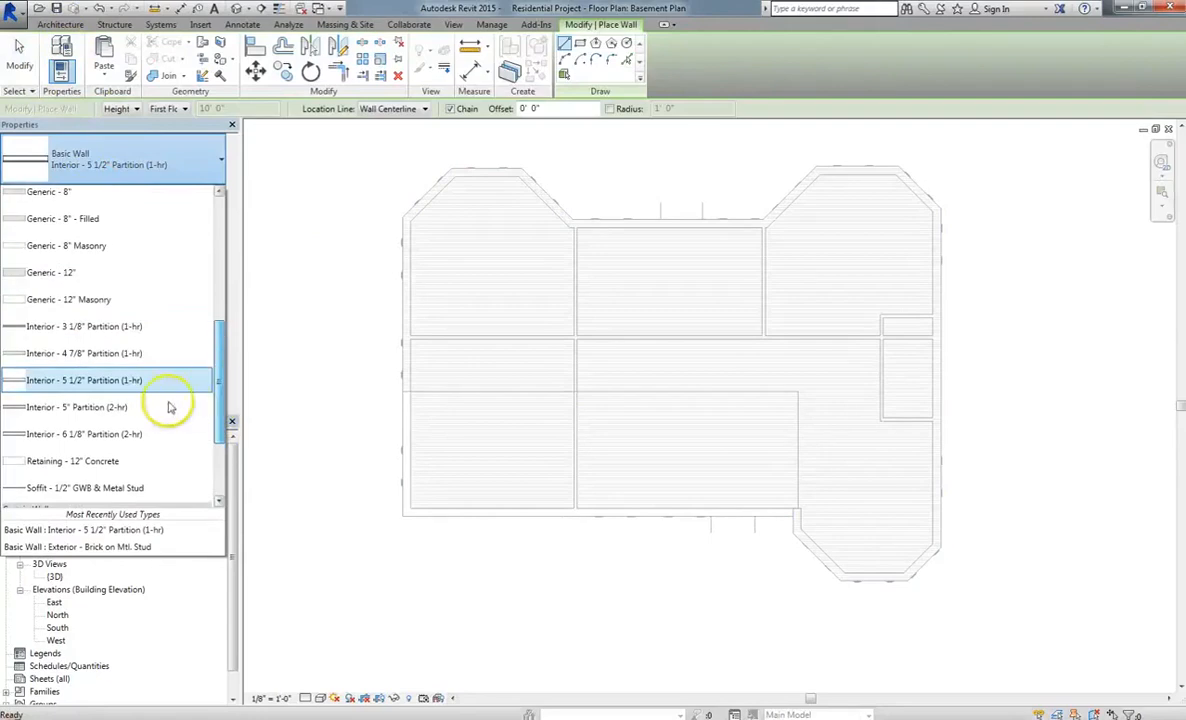
pyautogui.click(100, 462)
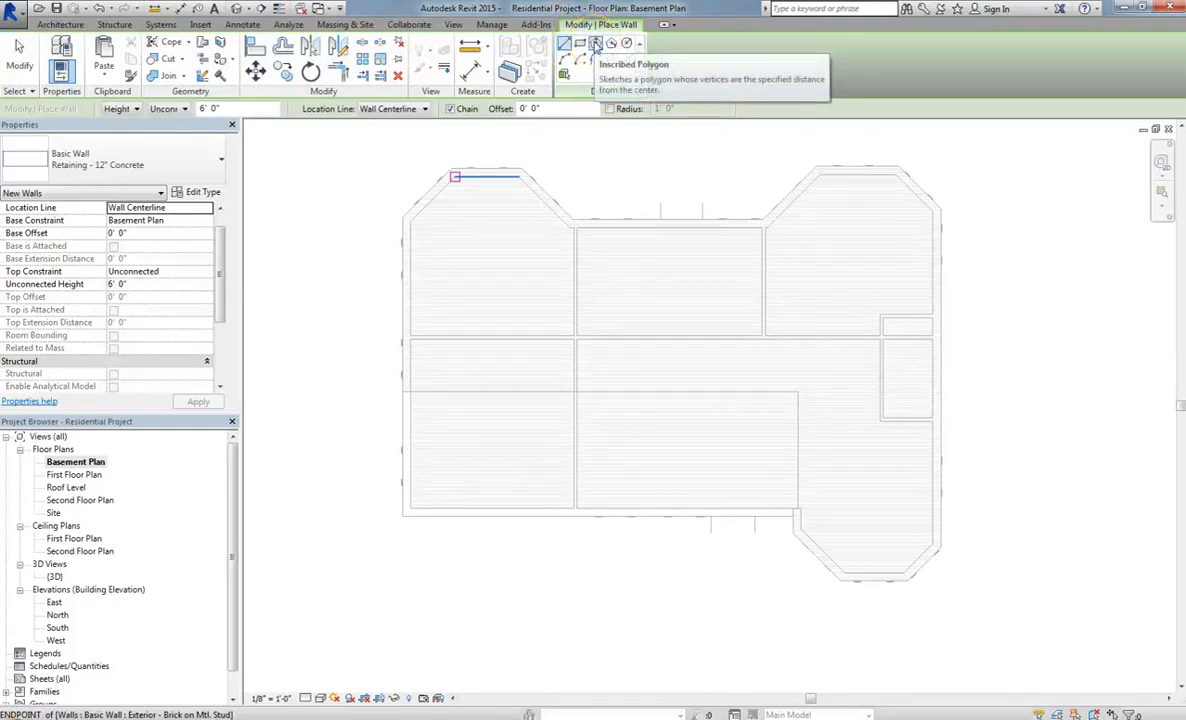
pyautogui.click(628, 61)
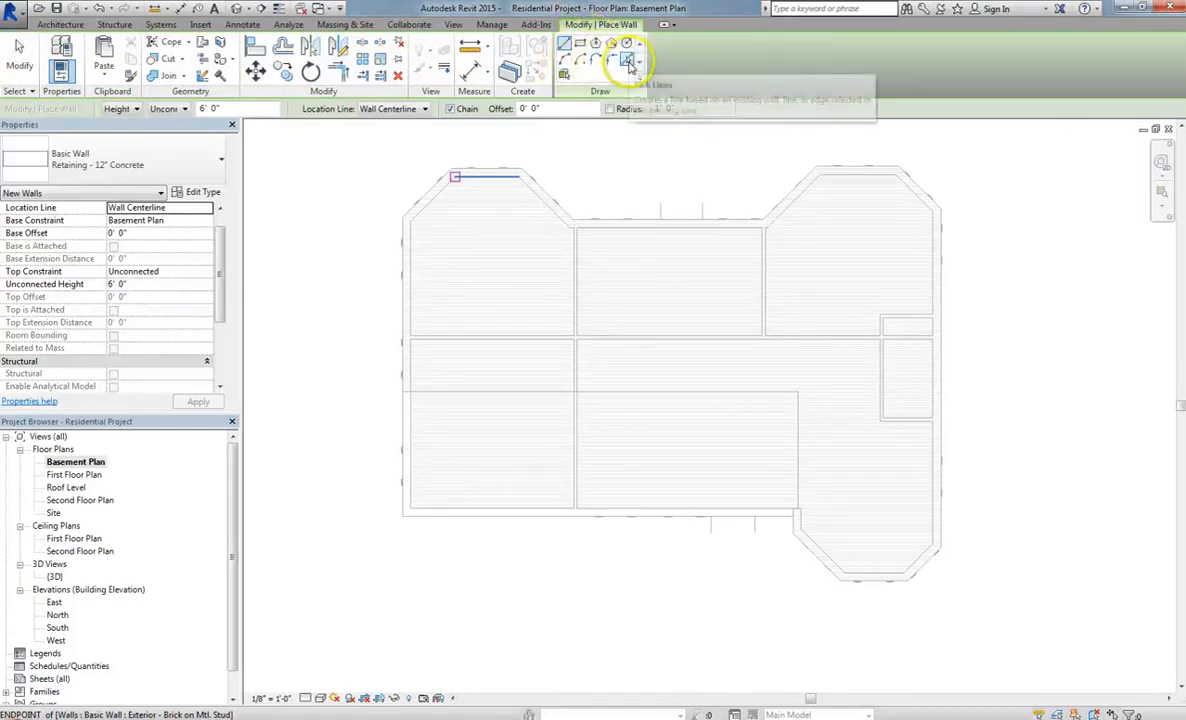
pyautogui.click(411, 298)
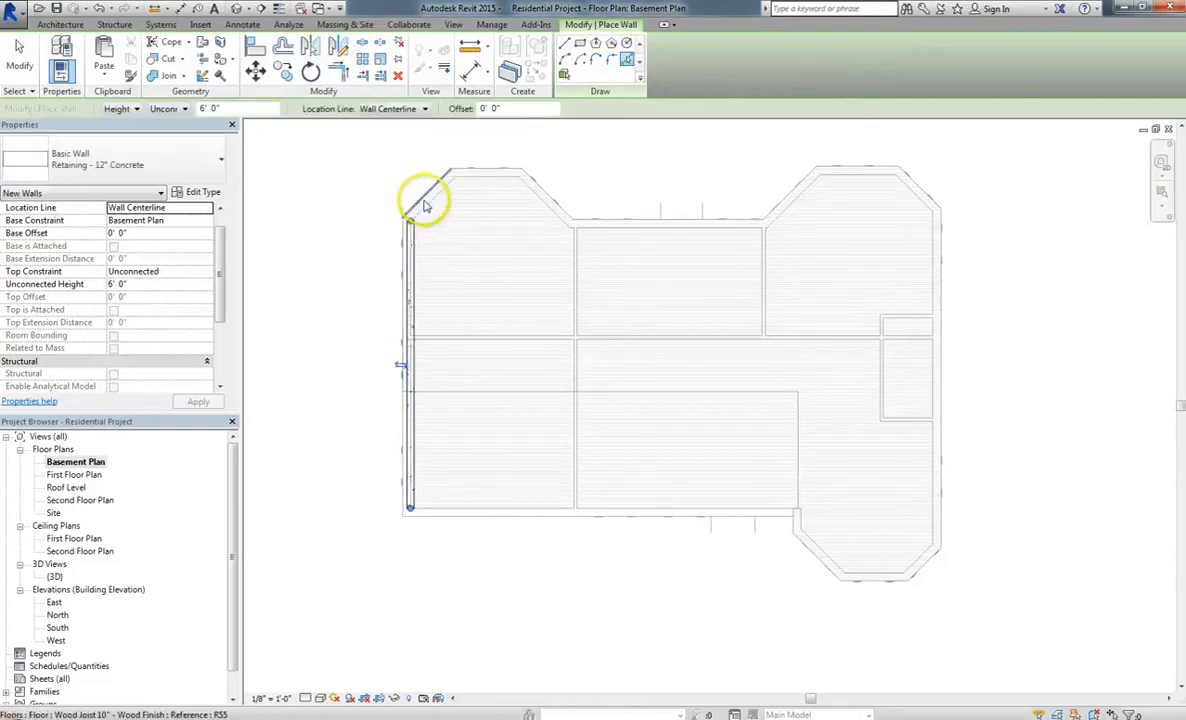
pyautogui.click(427, 205)
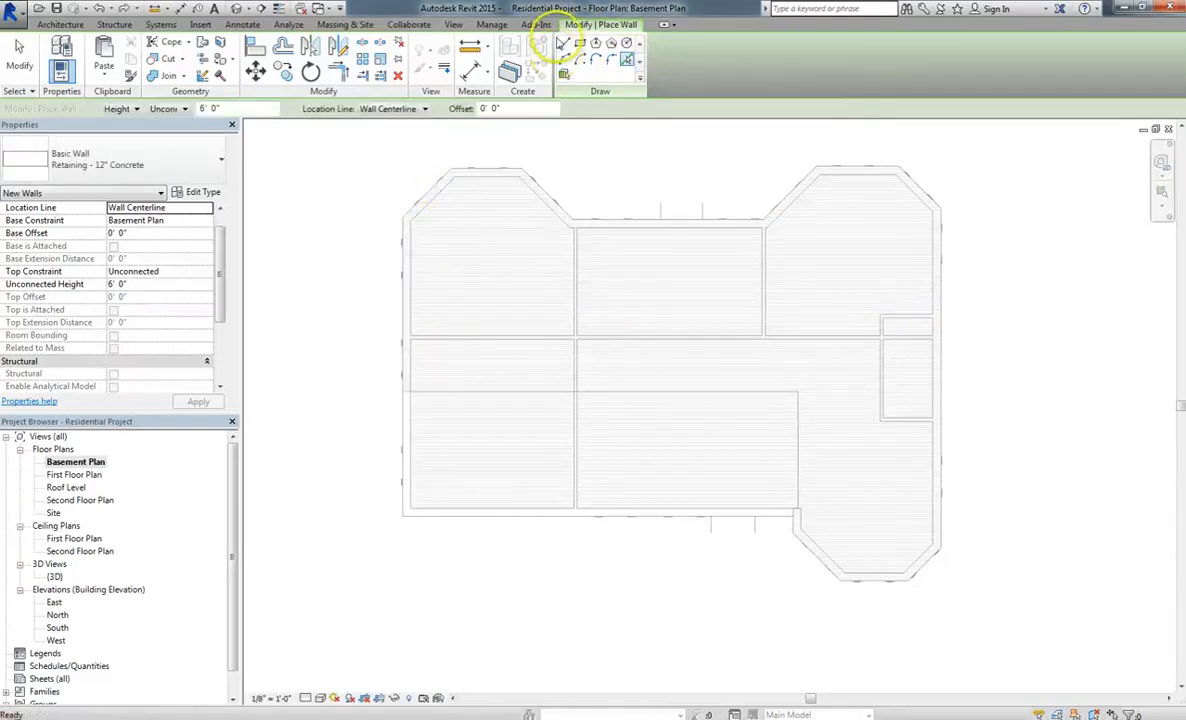
# Step: Draw chained 12" concrete walls over the underlay, up the full west side and around the three sides of the northwest bay
pyautogui.click(565, 43)
pyautogui.click(405, 510)
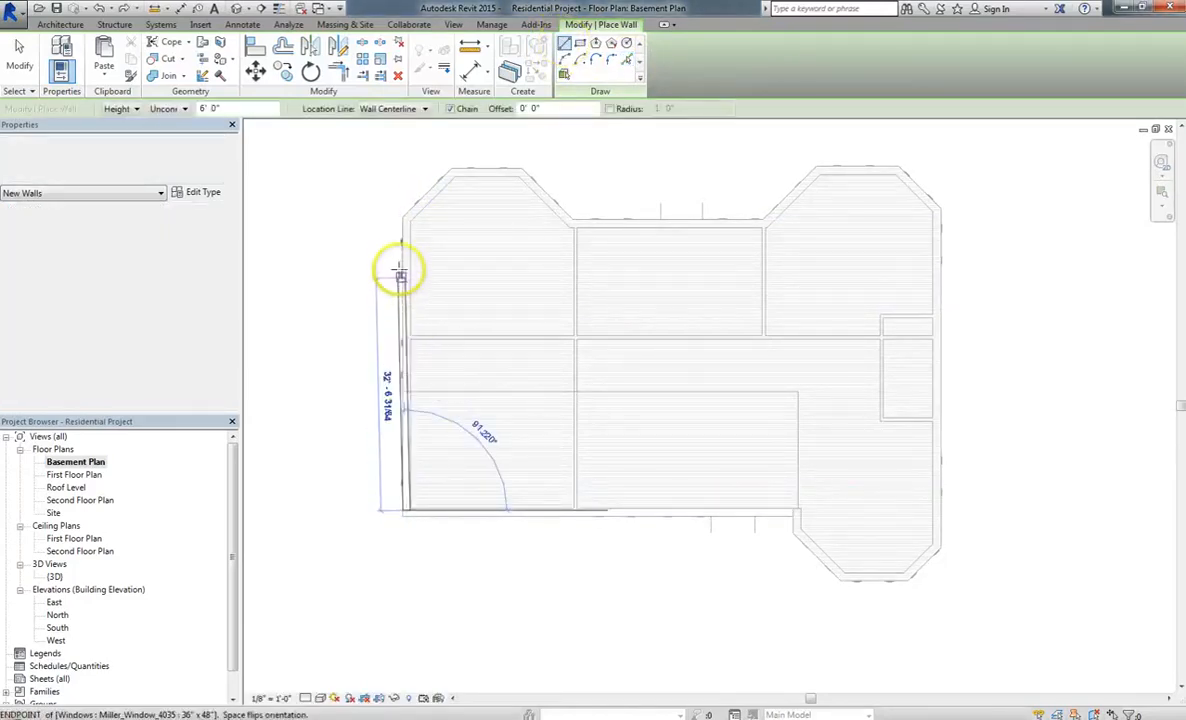
pyautogui.click(404, 221)
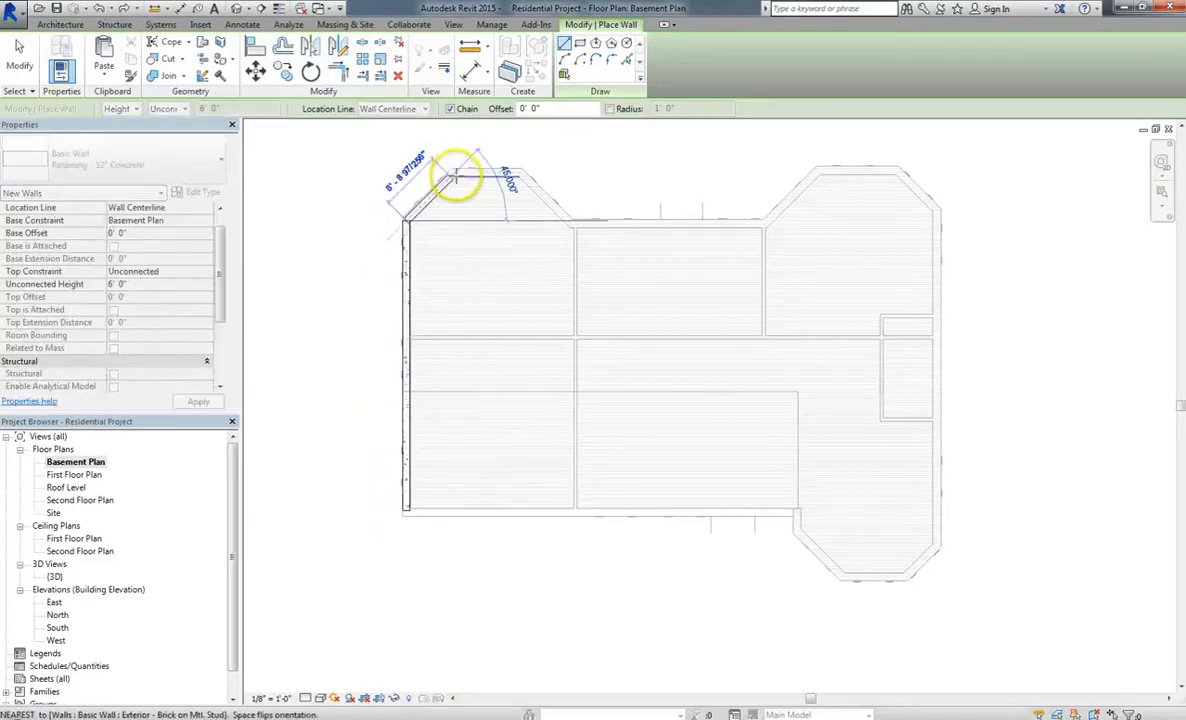
pyautogui.click(456, 171)
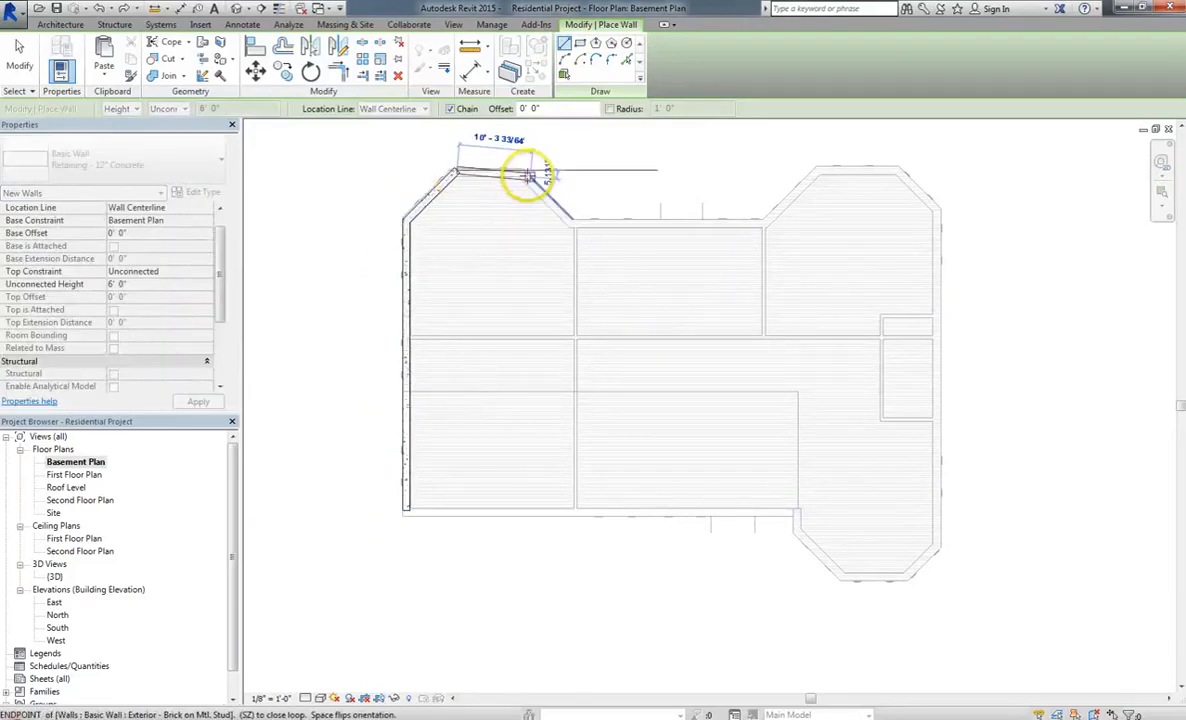
pyautogui.click(519, 171)
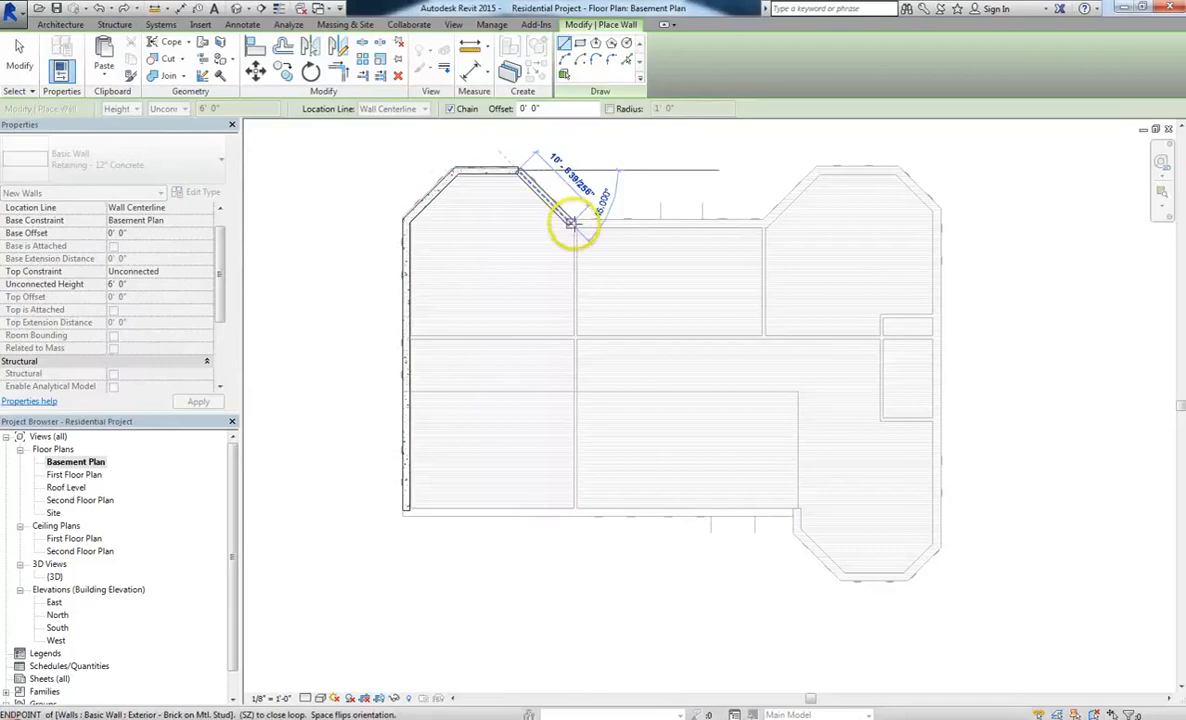
pyautogui.click(571, 222)
# Step: Continue the concrete wall chain with the straight north wall, about 27' 2" long, and the three sides of the northeast bay
pyautogui.click(766, 222)
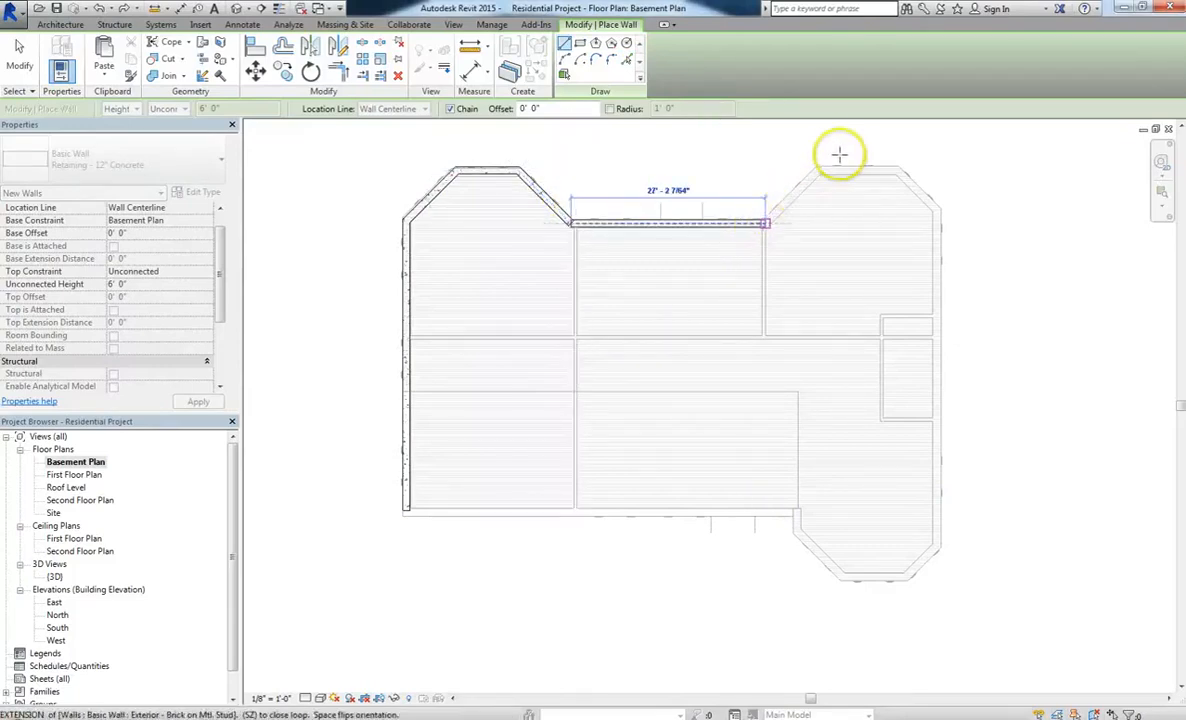
pyautogui.click(818, 170)
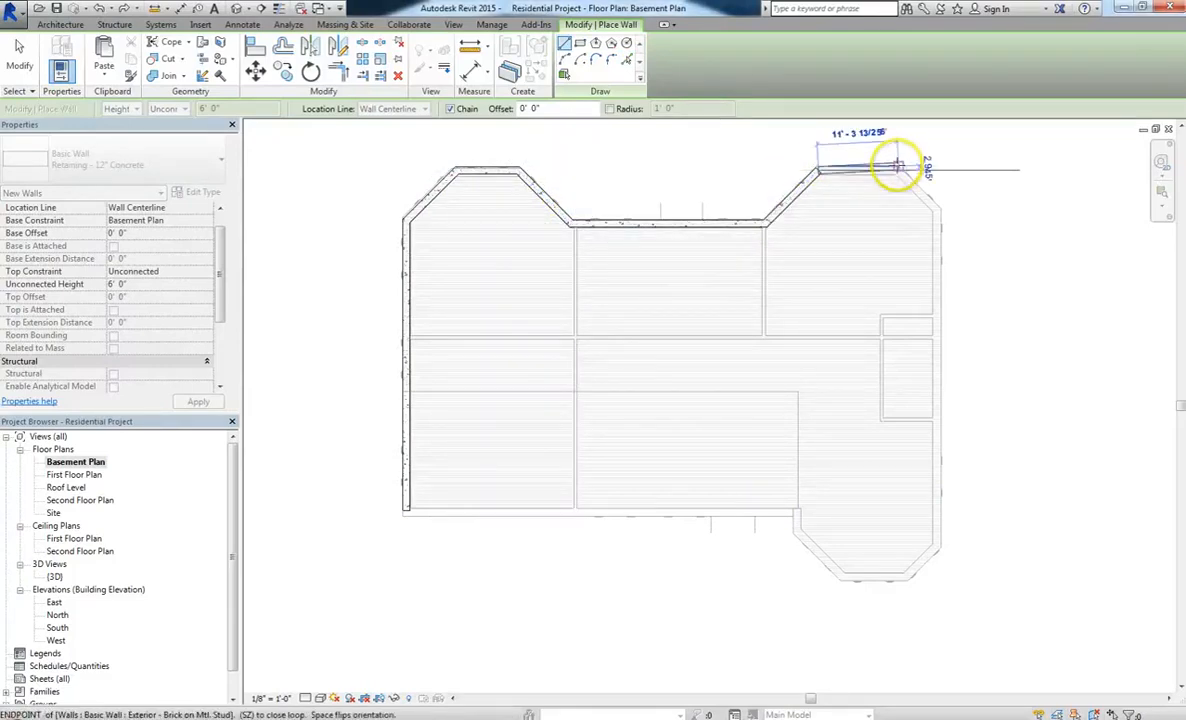
pyautogui.click(897, 170)
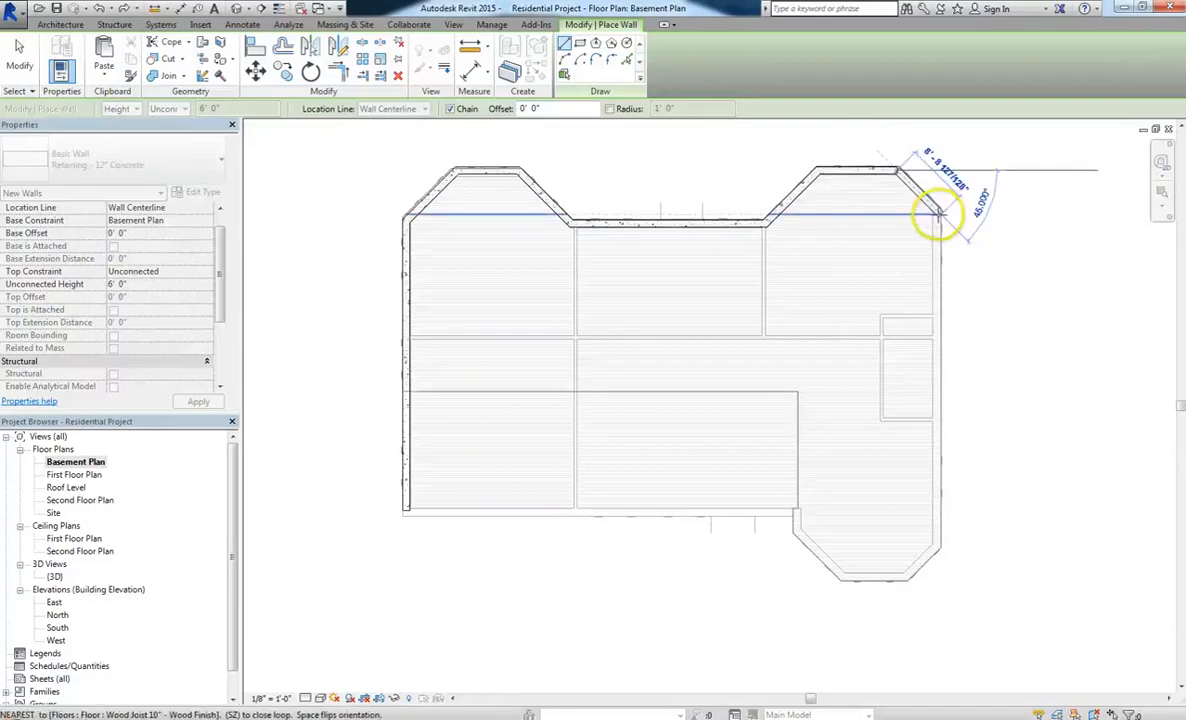
pyautogui.click(938, 211)
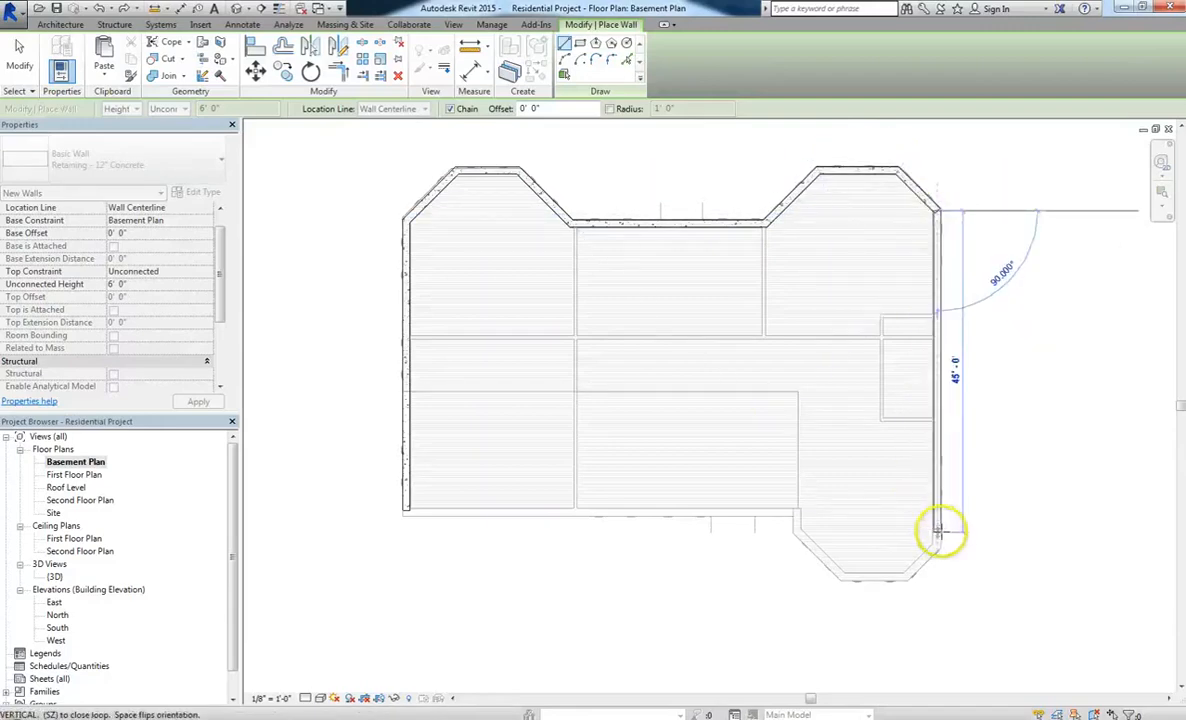
# Step: Extend the concrete wall chain down the east side and along the southeast bay's eastern diagonal and its 9' 0" south side
pyautogui.click(938, 548)
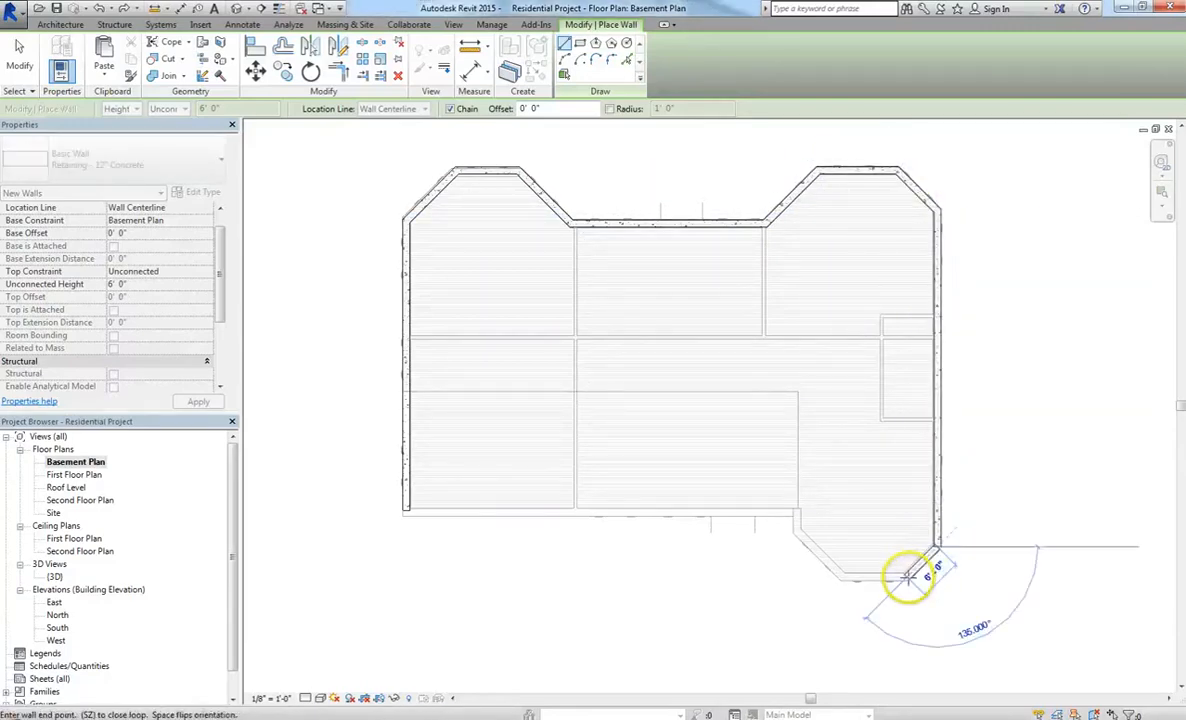
pyautogui.click(906, 577)
pyautogui.click(842, 577)
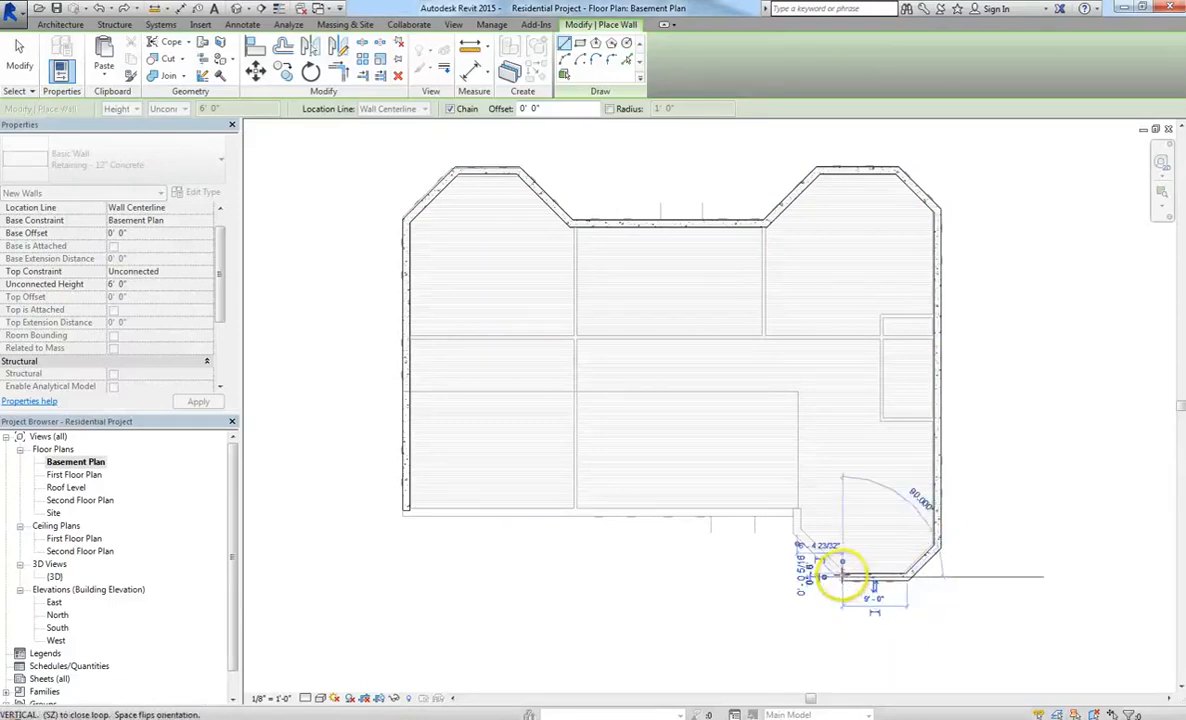